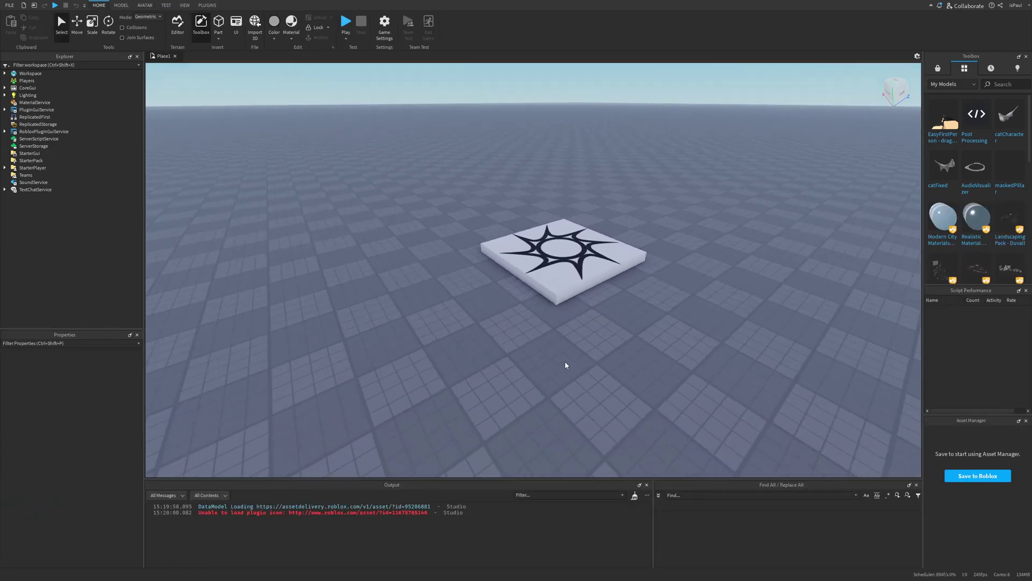
Step: Generate an R15 masculine Block Avatar rig with the Rig Builder and focus the view on it
right_drag(566, 366, 572, 365)
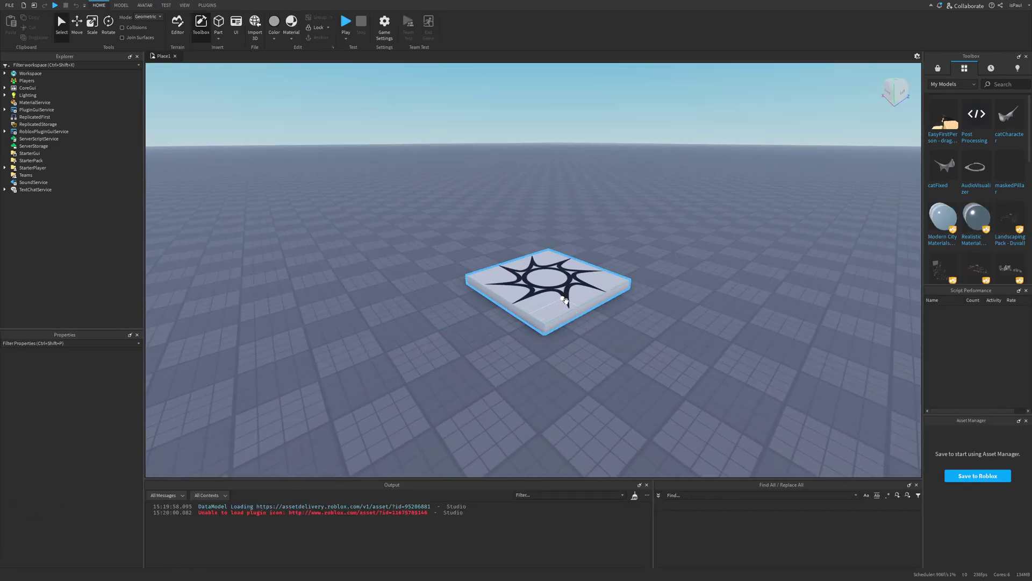
click(638, 306)
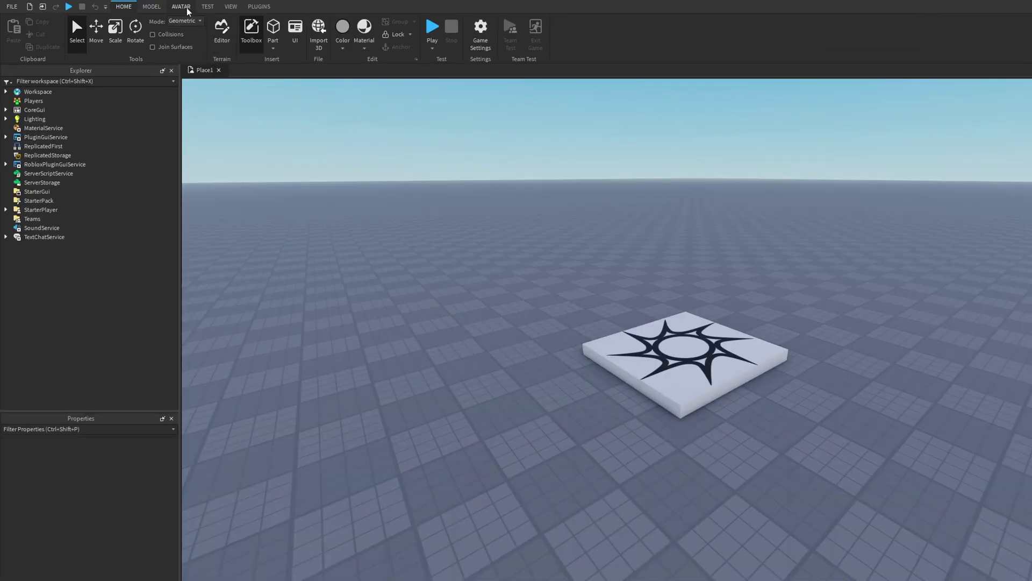
click(181, 7)
click(379, 51)
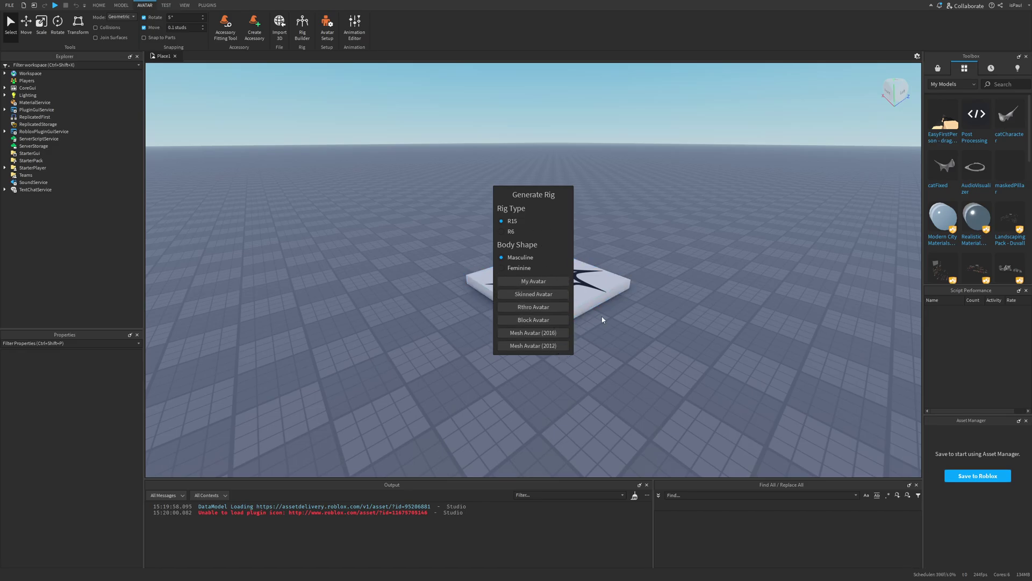
click(550, 320)
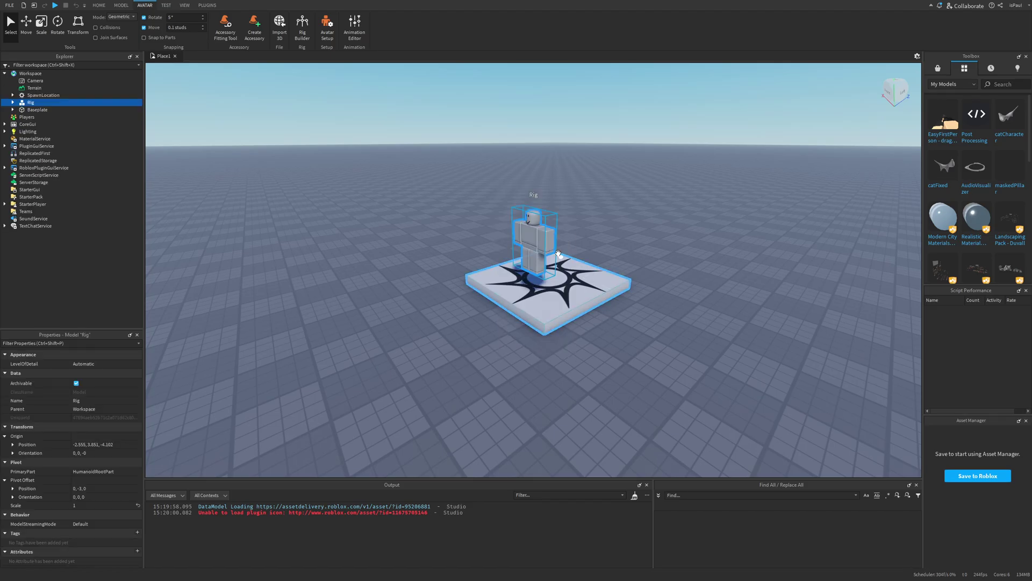
key(f)
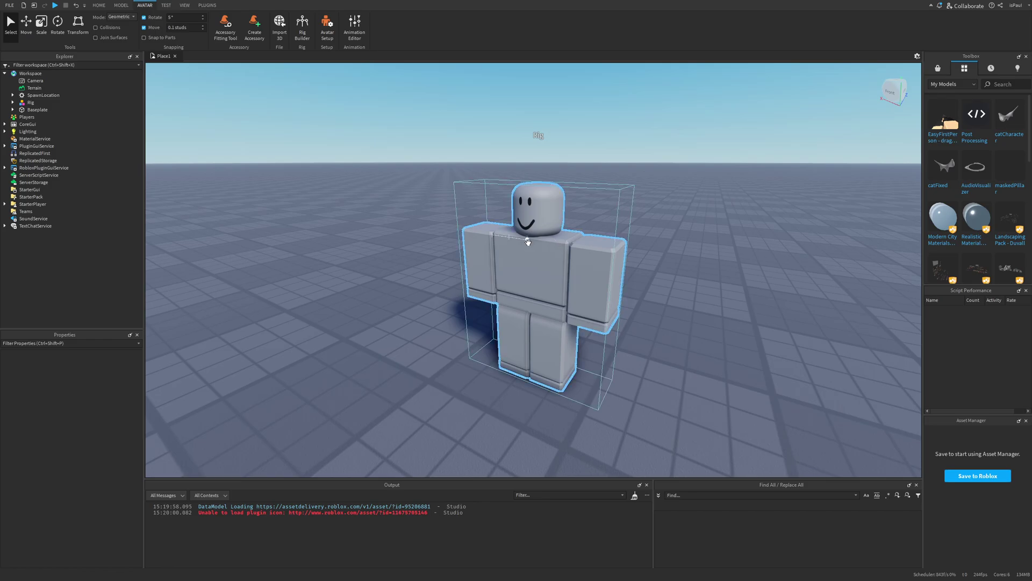
Step: Start the Animation Editor on the rig and create an animation named MyAnimation
click(355, 29)
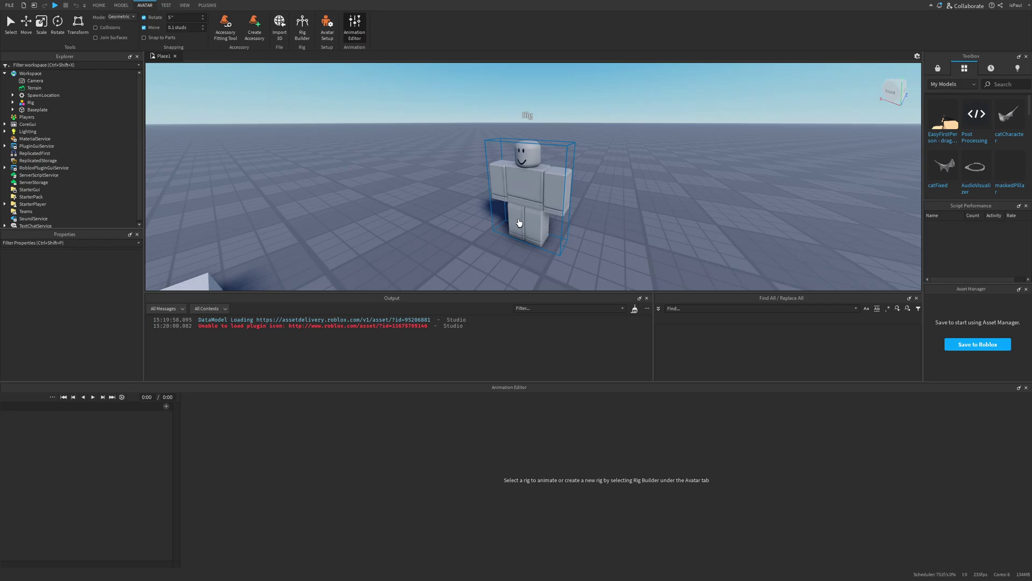
click(543, 211)
drag(551, 471, 493, 470)
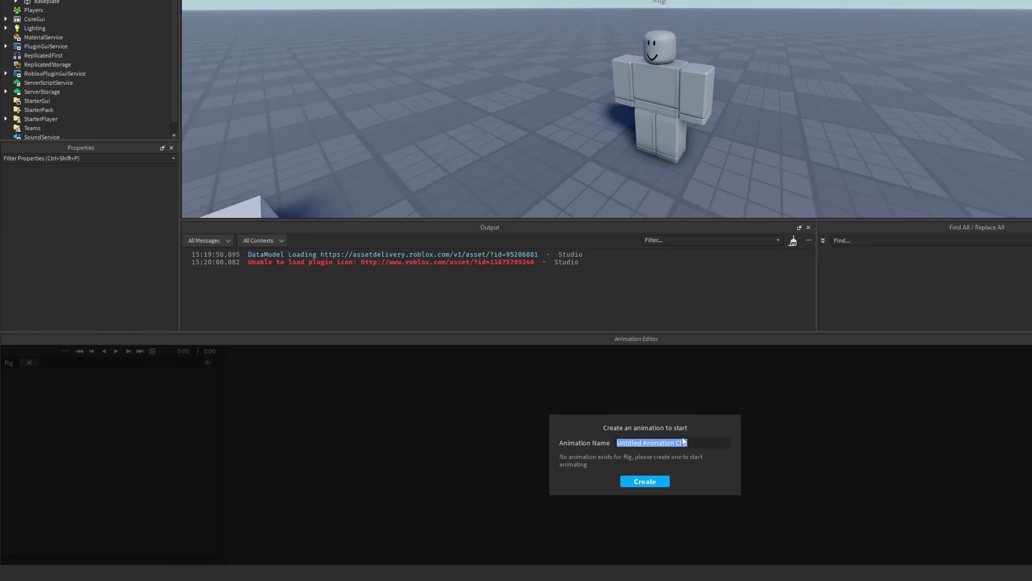
key(BackSpace)
text(MyAnimation)
click(655, 483)
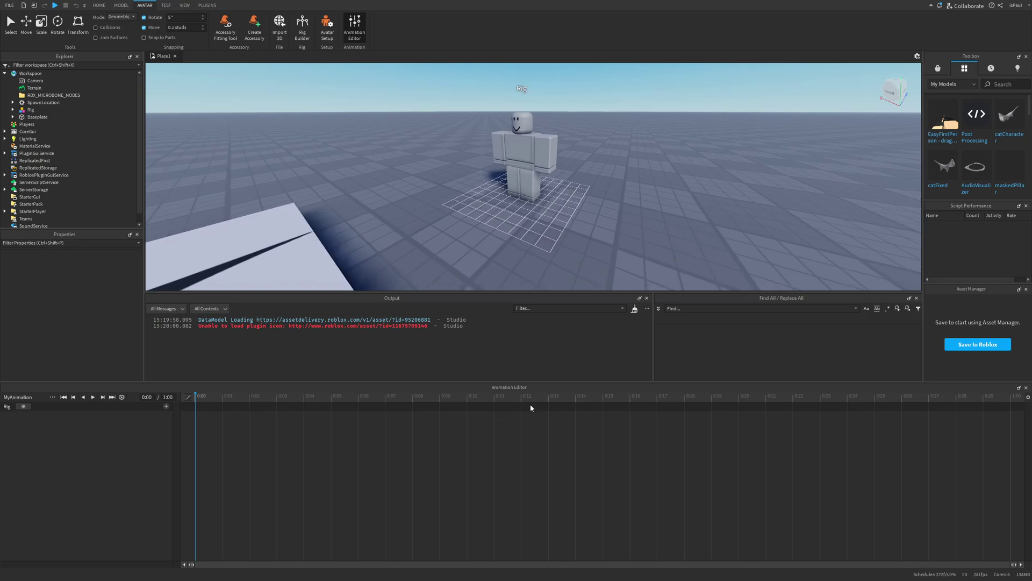
drag(495, 398, 221, 451)
drag(304, 398, 385, 401)
scroll(583, 226, up, 2)
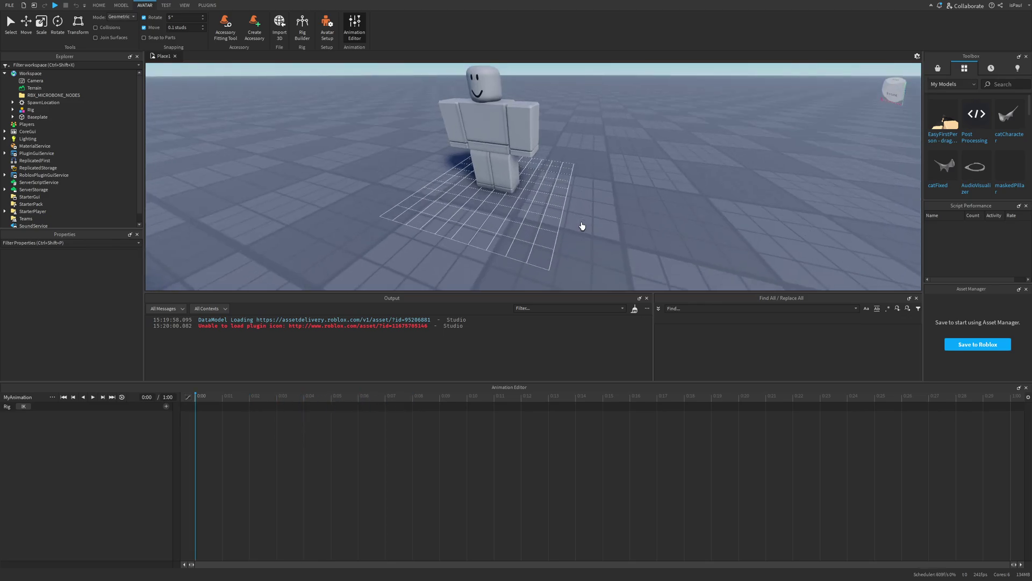
scroll(584, 224, down, 3)
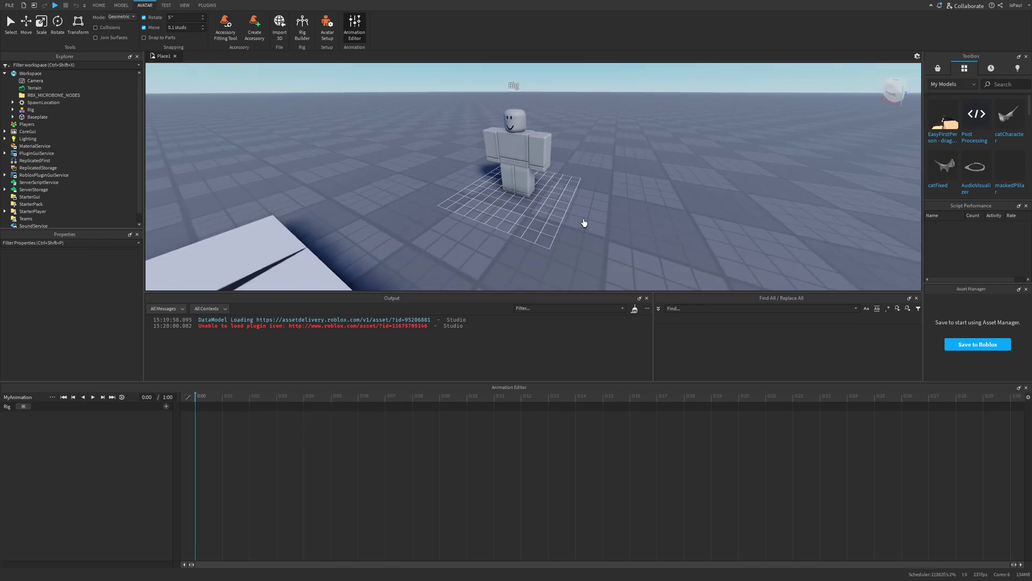
scroll(556, 222, up, 3)
scroll(570, 223, down, 2)
scroll(571, 225, down, 1)
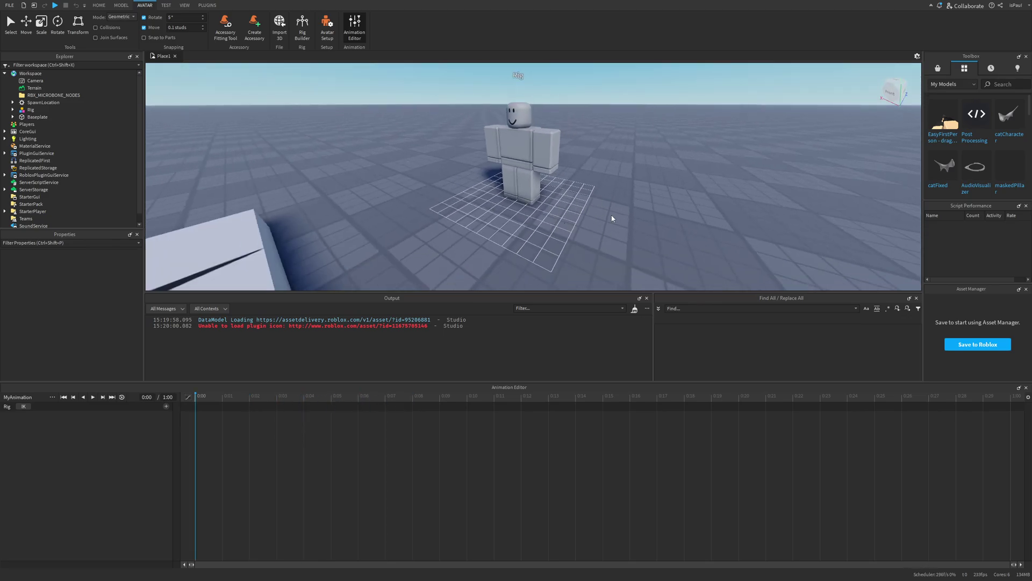
scroll(589, 230, down, 2)
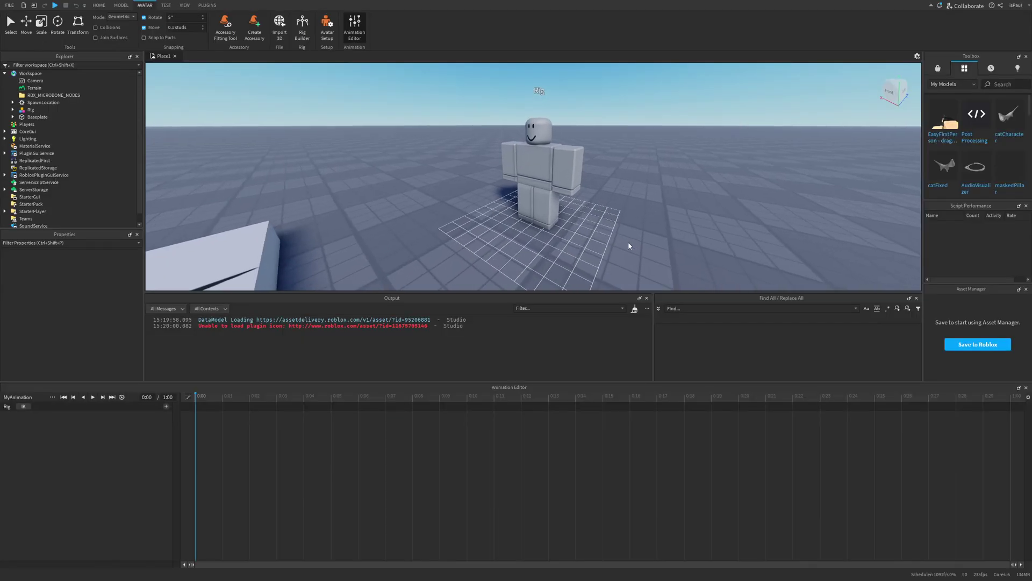
scroll(652, 305, up, 3)
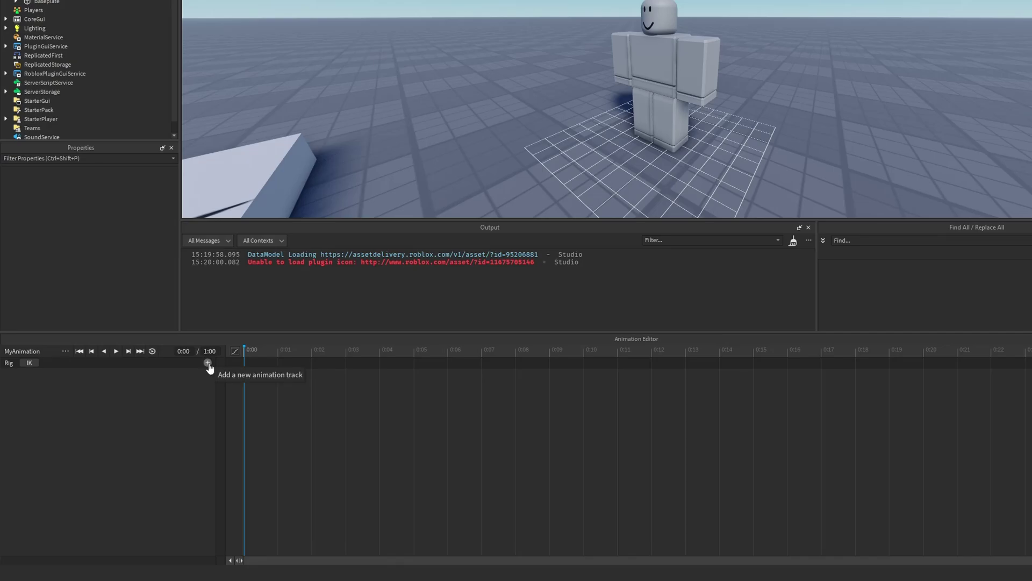
click(208, 363)
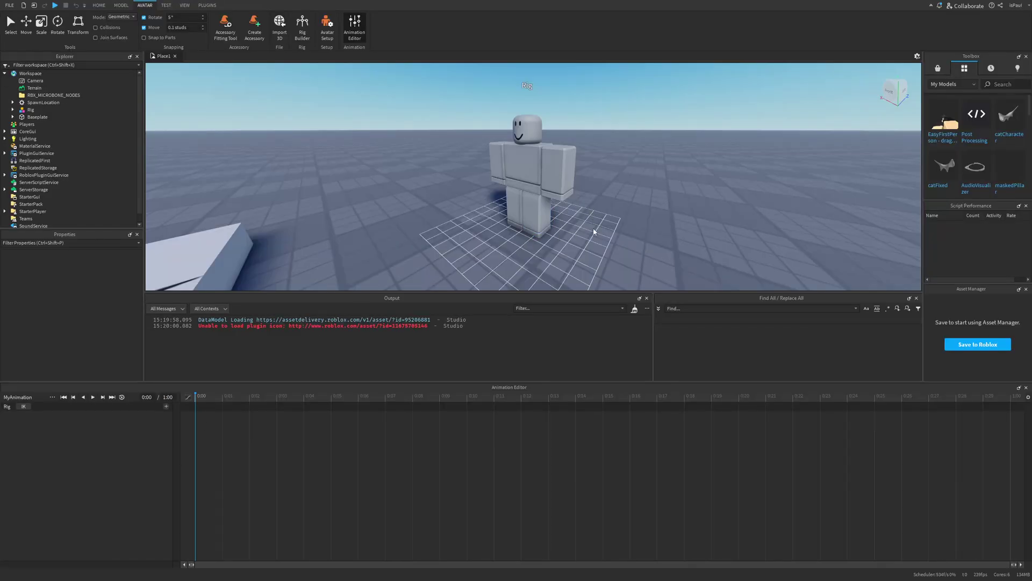
right_drag(740, 140, 753, 121)
click(166, 406)
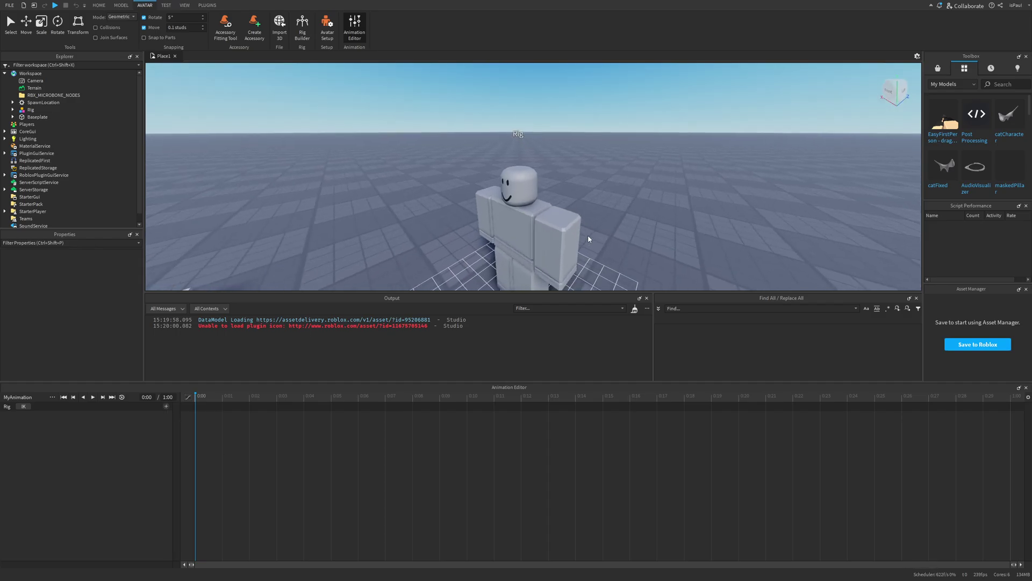
scroll(588, 239, down, 4)
scroll(589, 238, up, 4)
scroll(595, 238, down, 3)
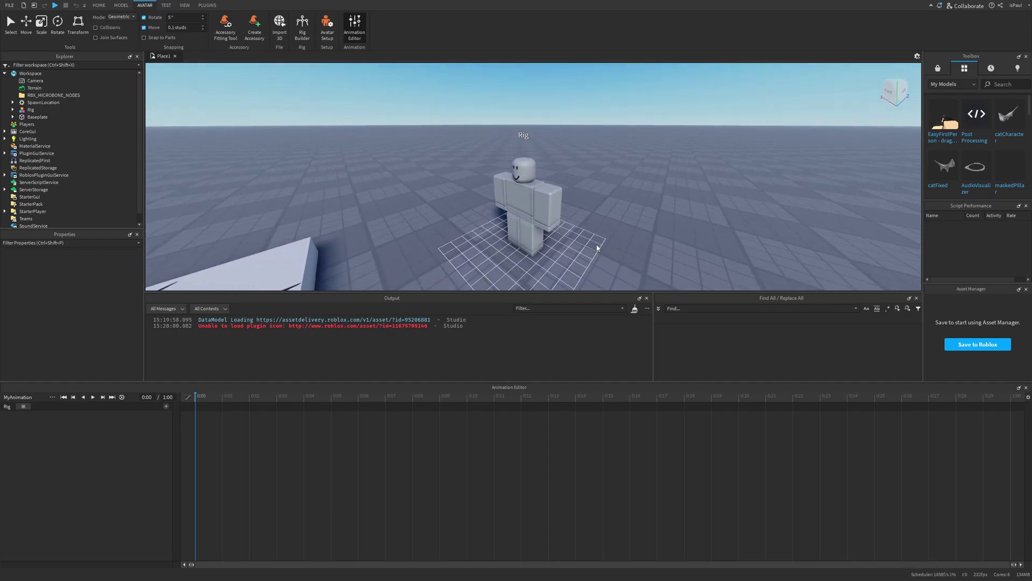
scroll(598, 245, up, 2)
scroll(618, 224, down, 3)
scroll(617, 224, up, 2)
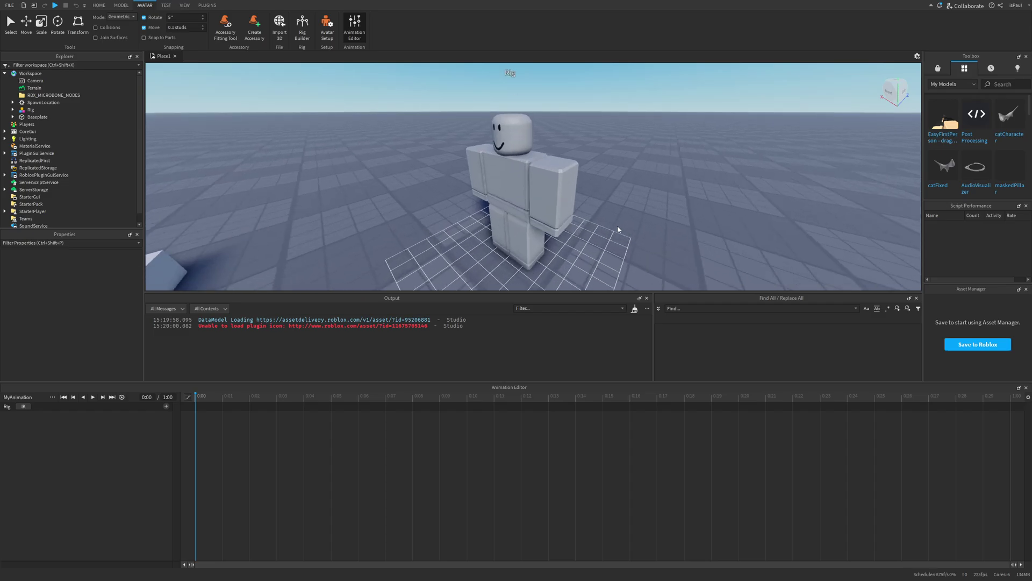
scroll(617, 225, down, 2)
scroll(617, 225, up, 2)
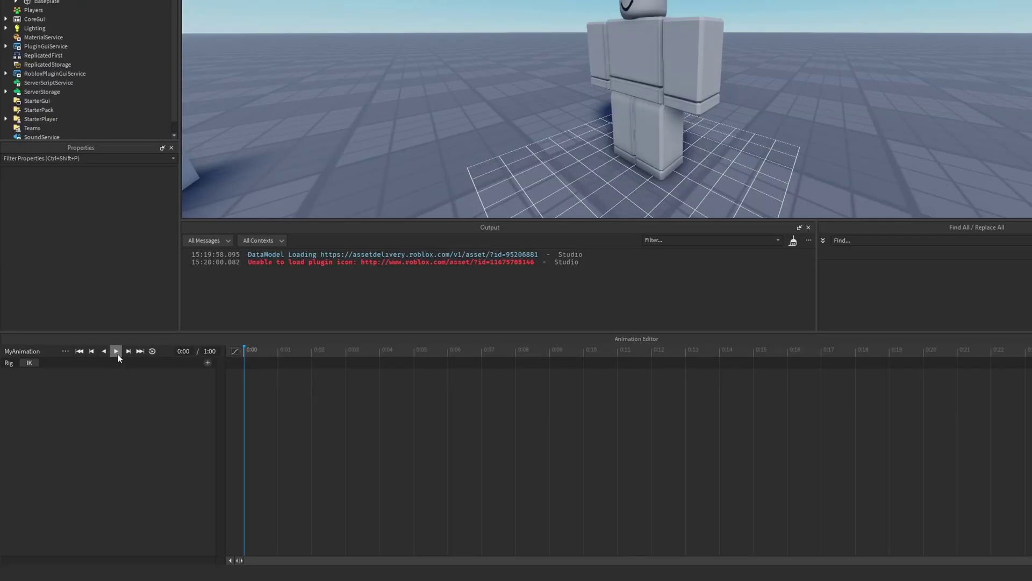
Step: Try an animation length of 5 seconds, and set it back to 1 second
drag(278, 354, 201, 352)
click(202, 353)
text(5)
drag(242, 356, 205, 397)
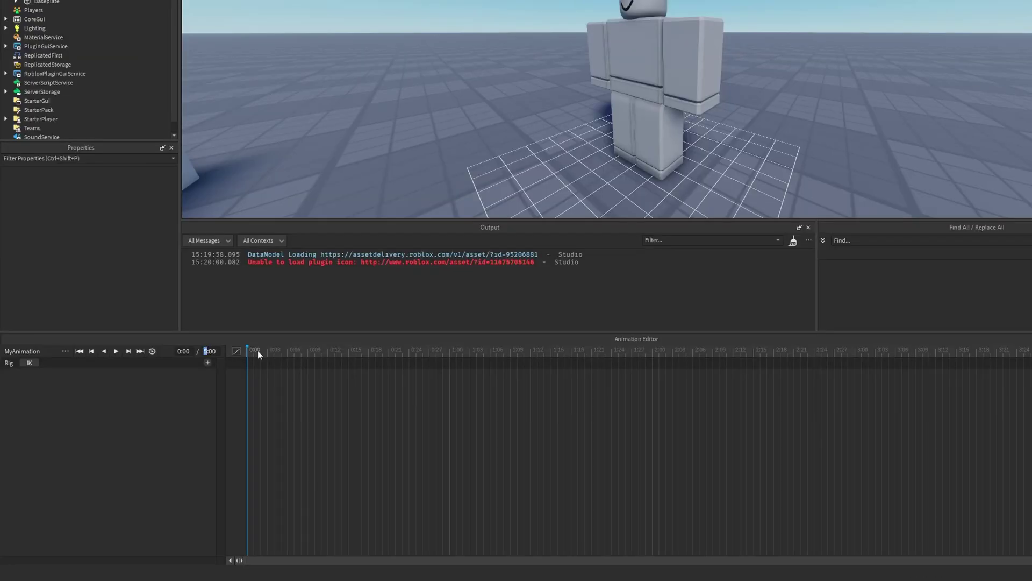
text(1)
key(Return)
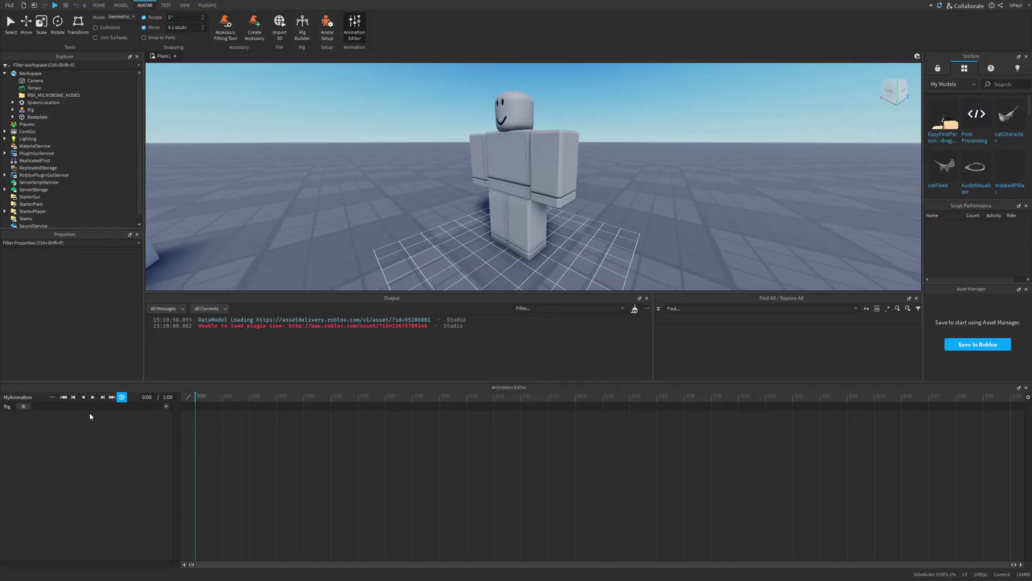
Step: Save the animation and select the stored MyAnimation in ServerStorage, inside Rig under RBX_ANIMSAVES
click(52, 398)
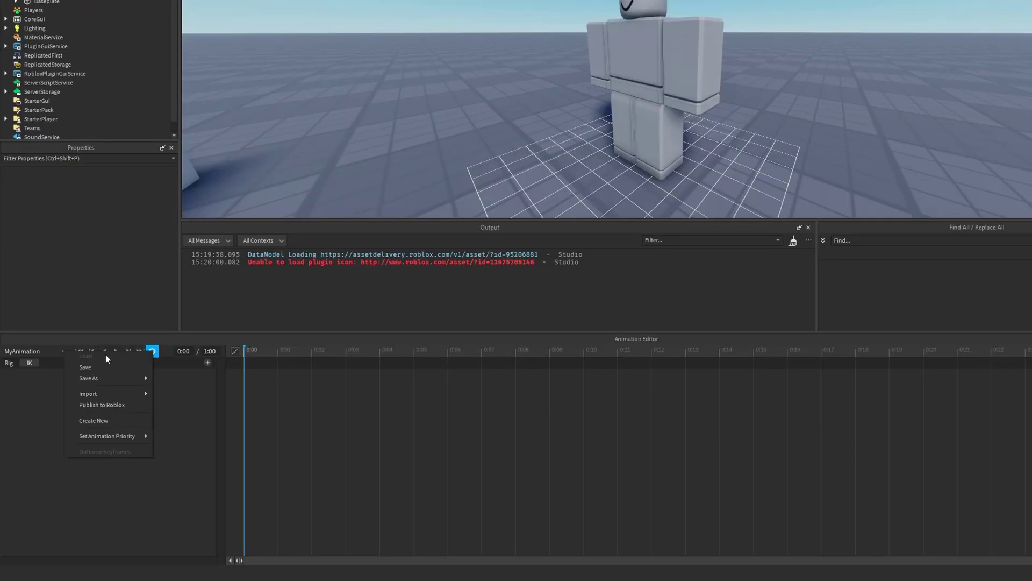
click(103, 367)
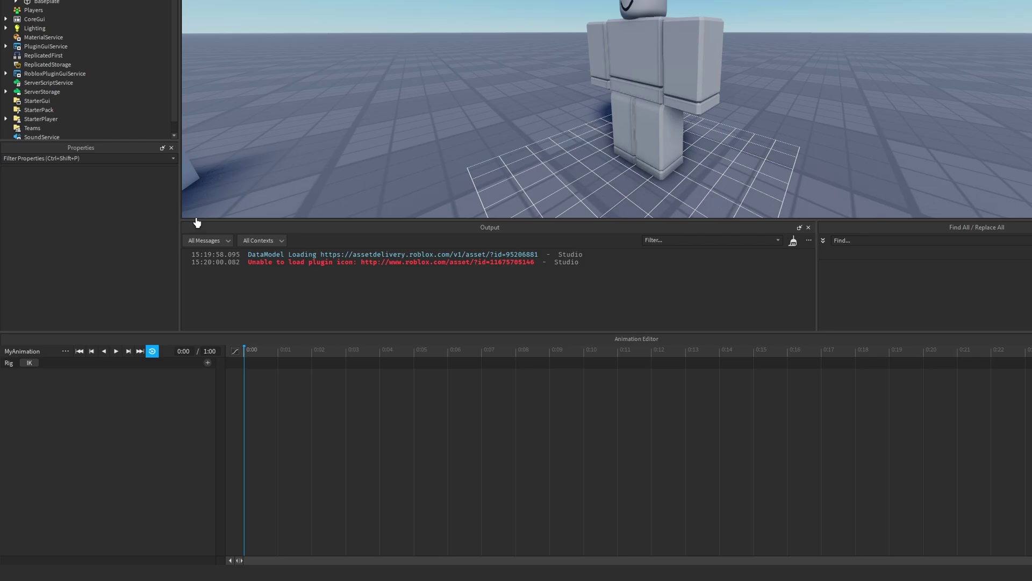
click(5, 92)
scroll(30, 98, down, 1)
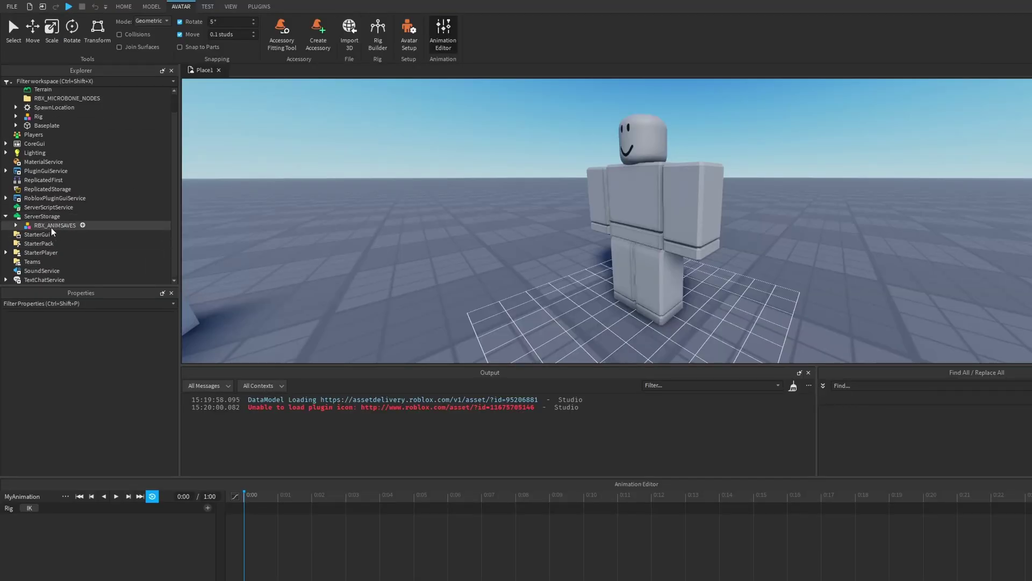
click(15, 224)
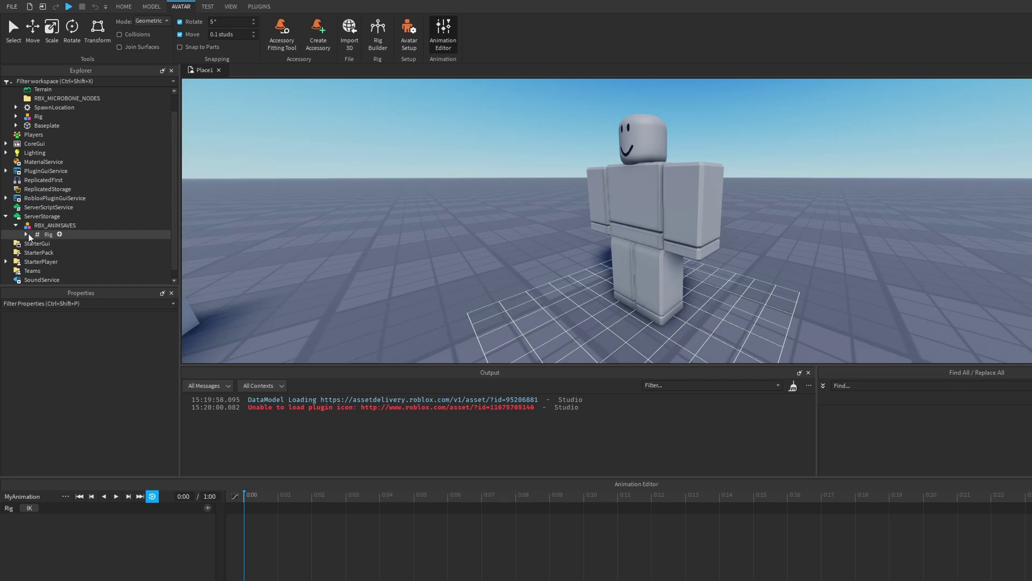
click(26, 234)
click(69, 226)
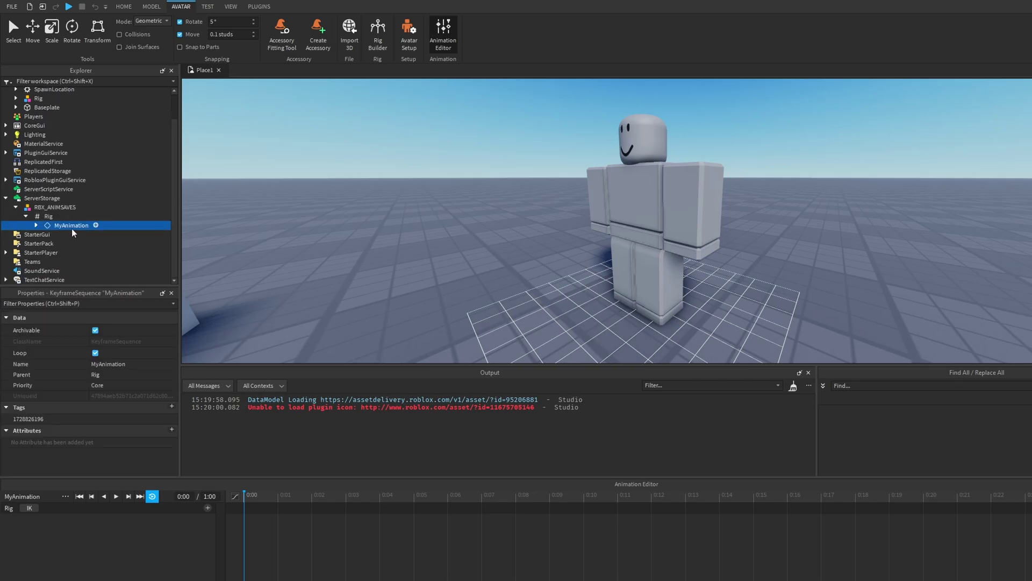
click(66, 497)
mouse_move(106, 526)
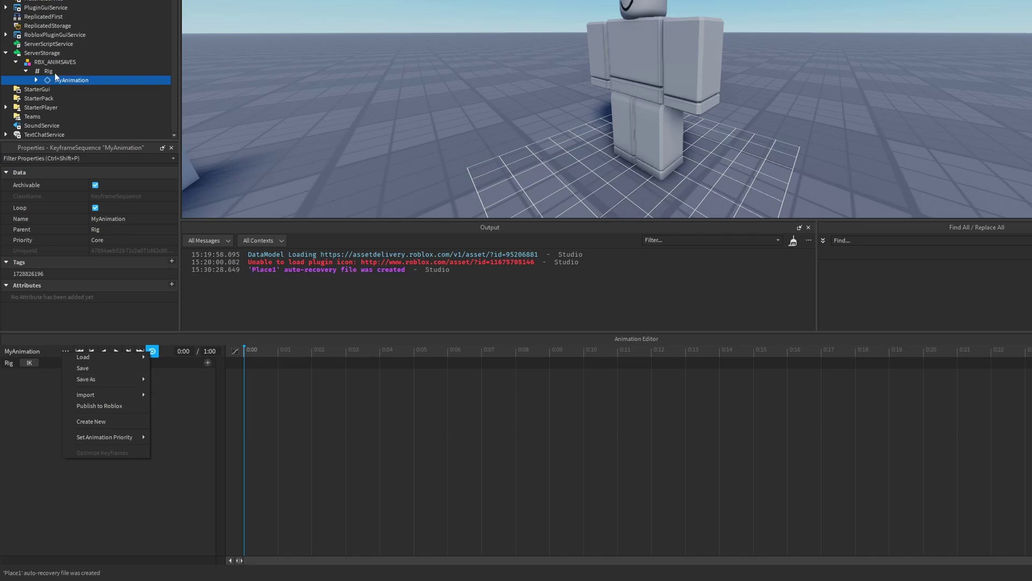
mouse_move(92, 398)
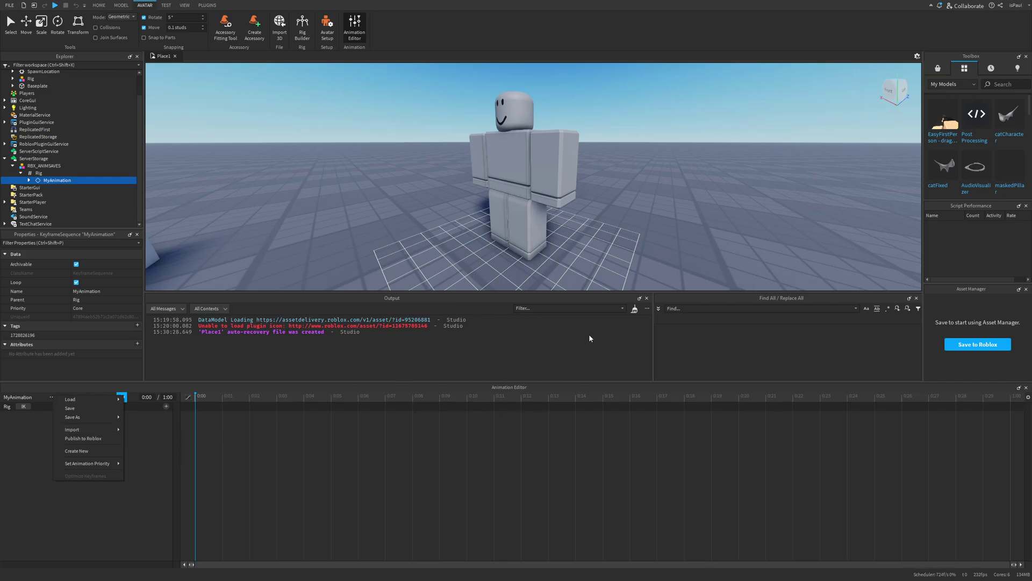
scroll(599, 237, down, 5)
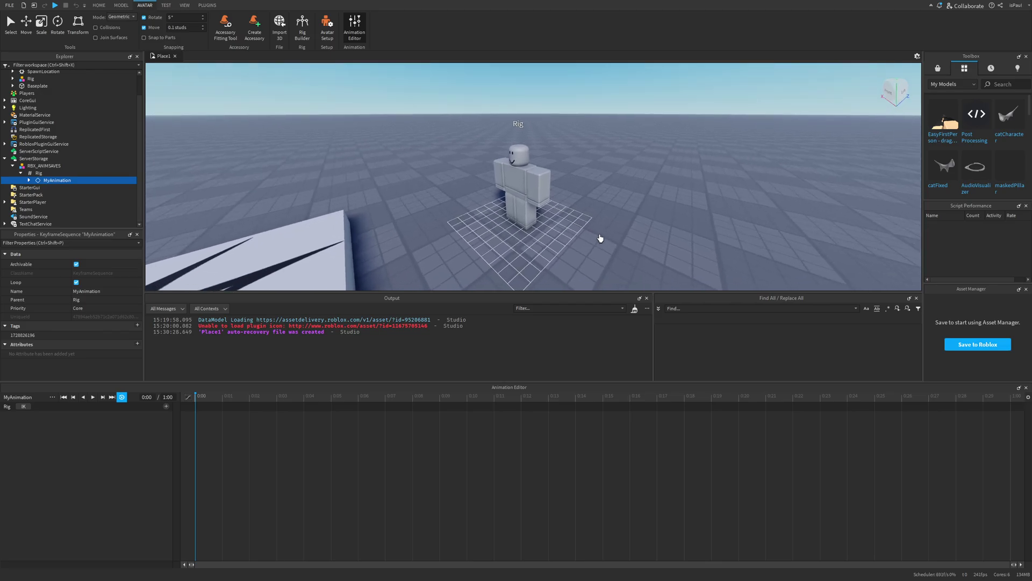
right_drag(644, 235, 618, 203)
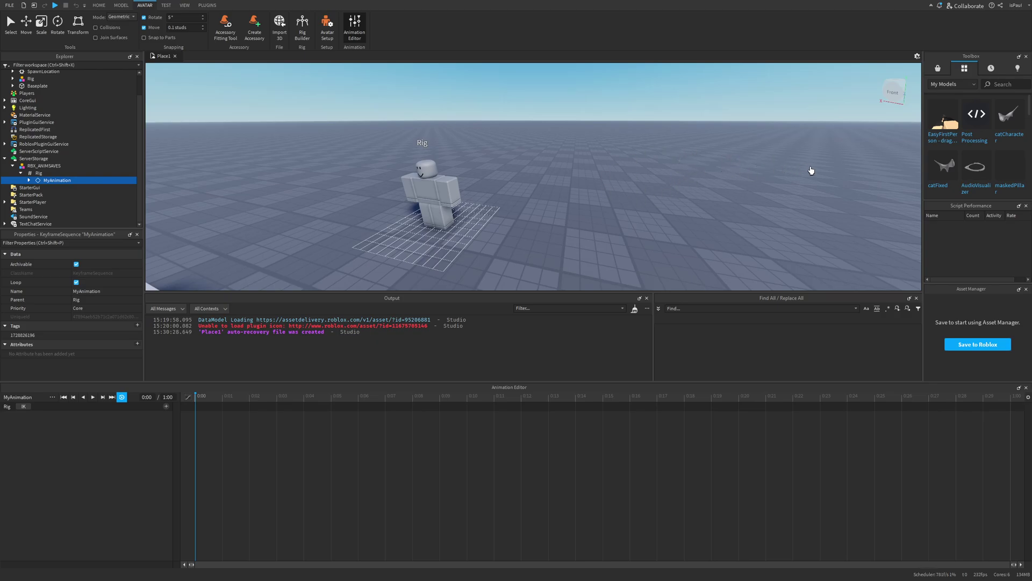
click(52, 397)
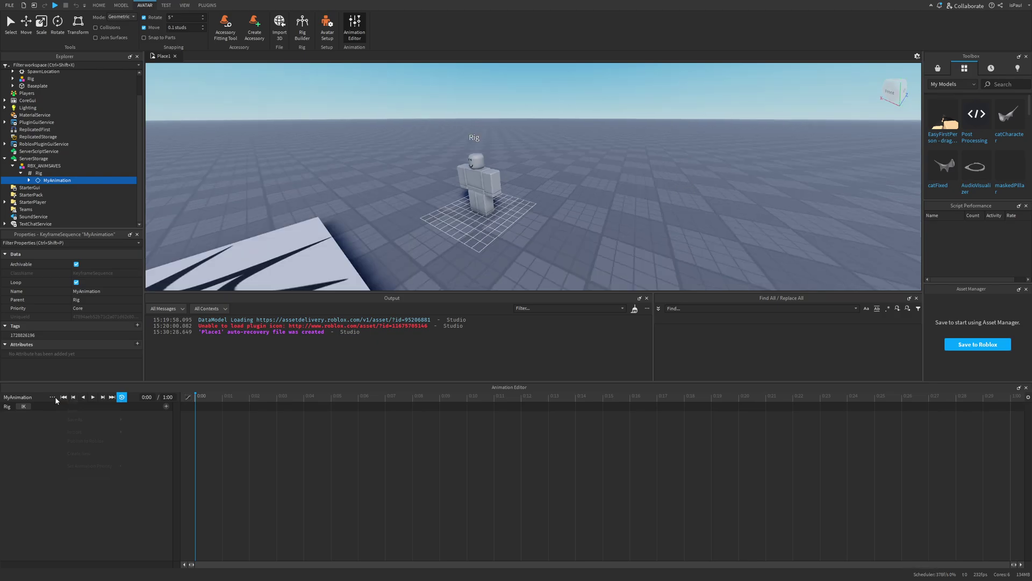
mouse_move(86, 433)
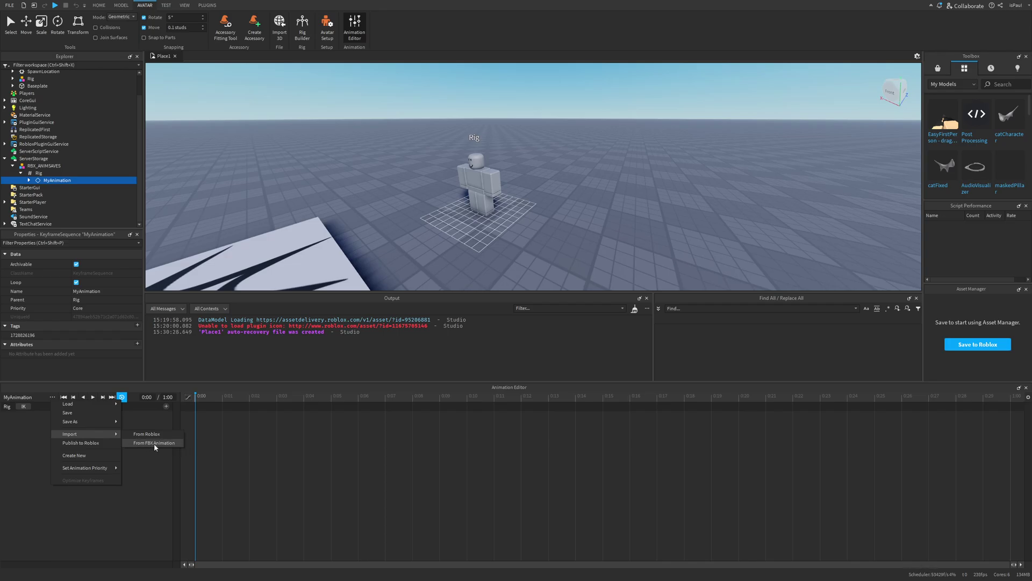
right_drag(647, 210, 613, 209)
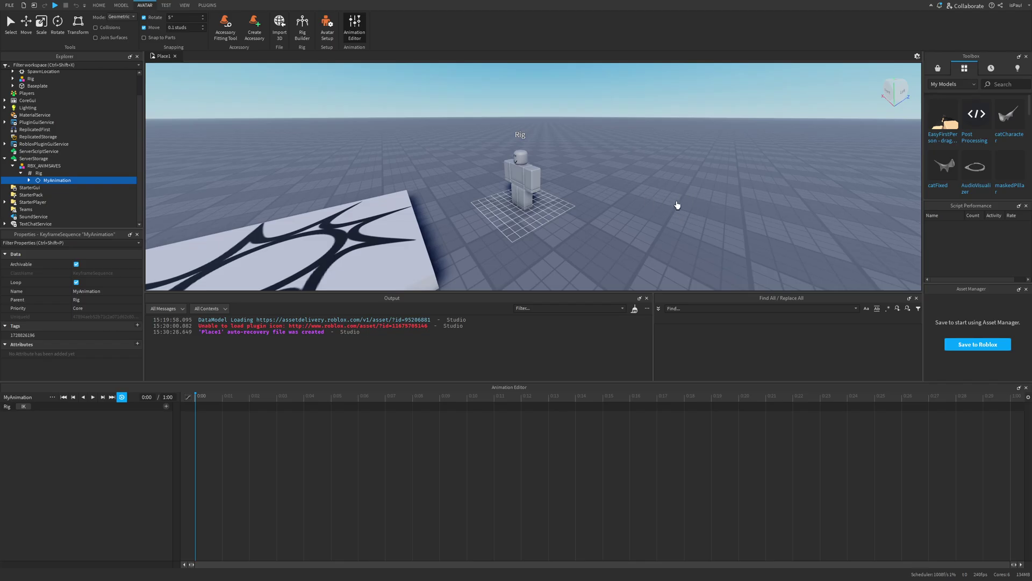
click(52, 396)
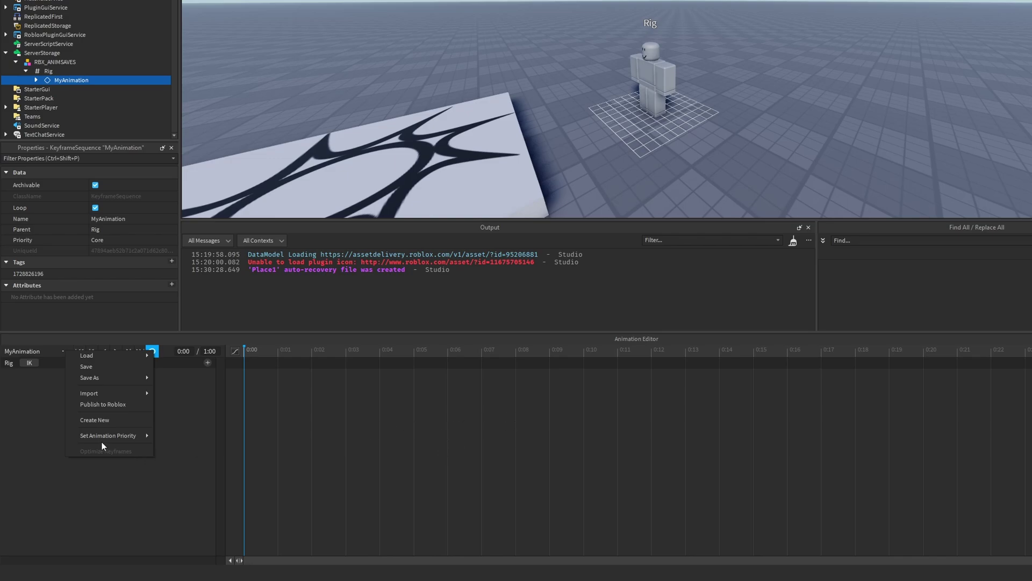
mouse_move(122, 437)
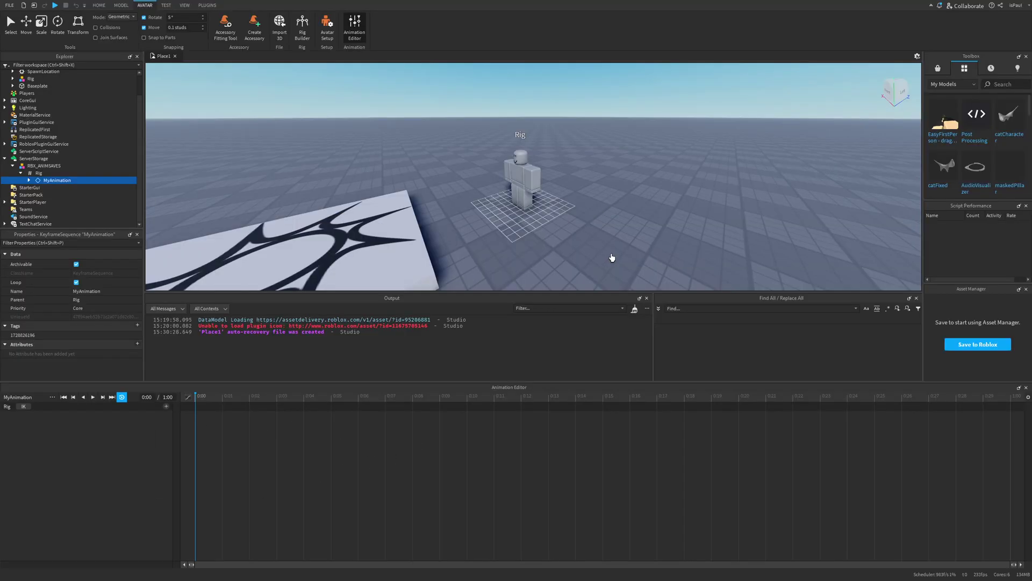
right_drag(764, 175, 774, 151)
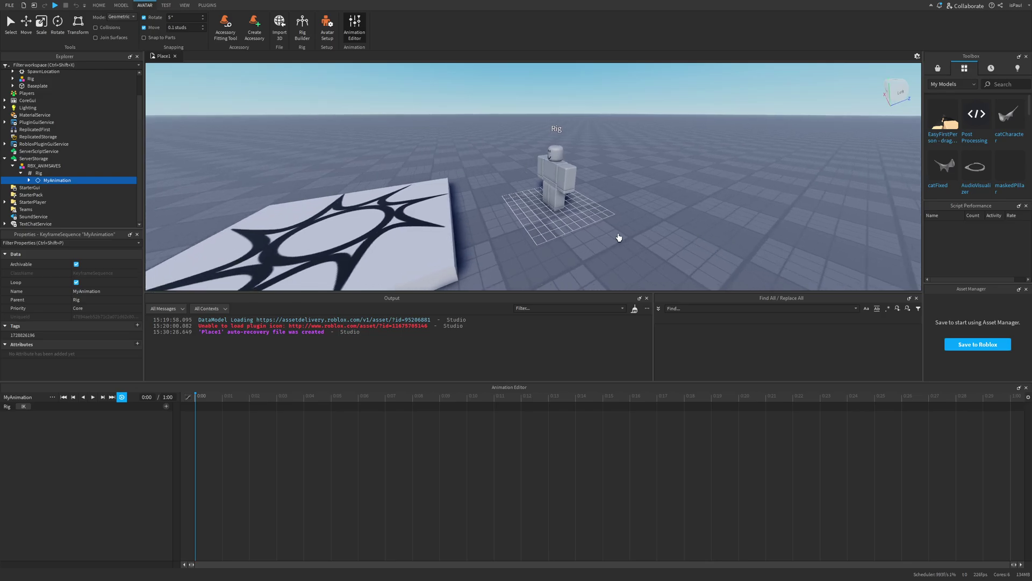
Step: Set the animation priority of MyAnimation to Action3
scroll(618, 237, up, 6)
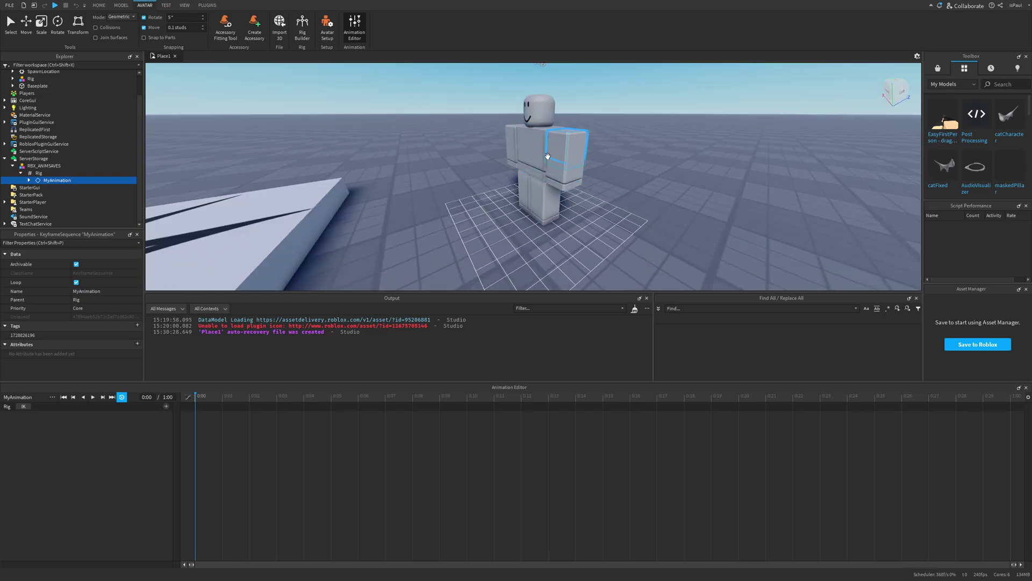
right_drag(554, 174, 604, 169)
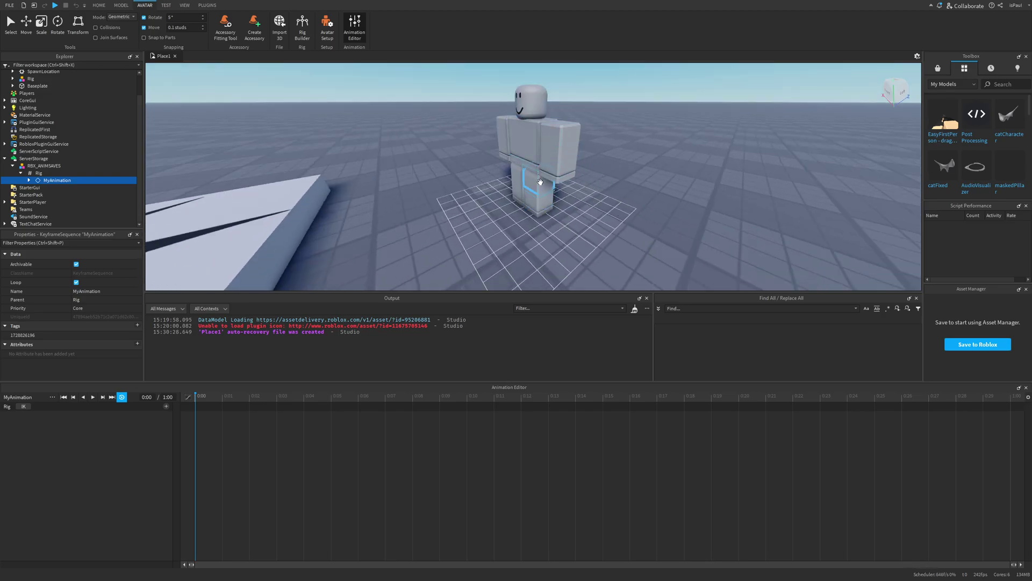
click(52, 397)
mouse_move(89, 463)
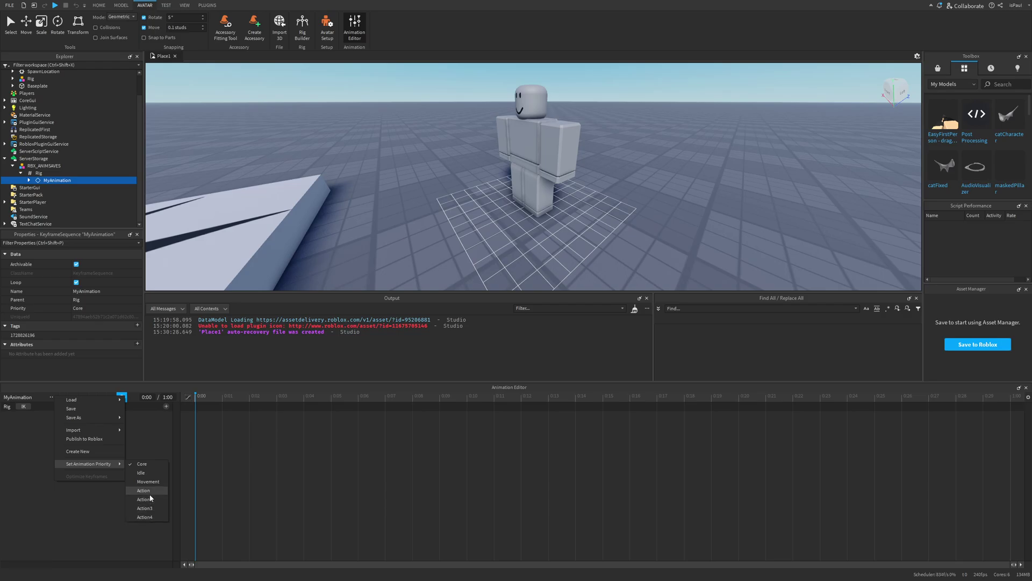
click(144, 508)
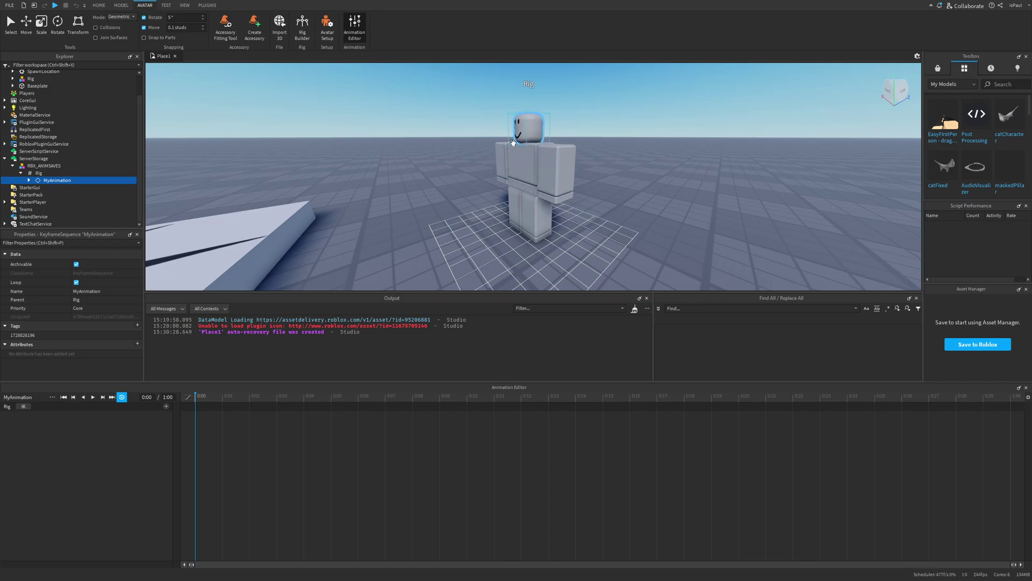
click(52, 397)
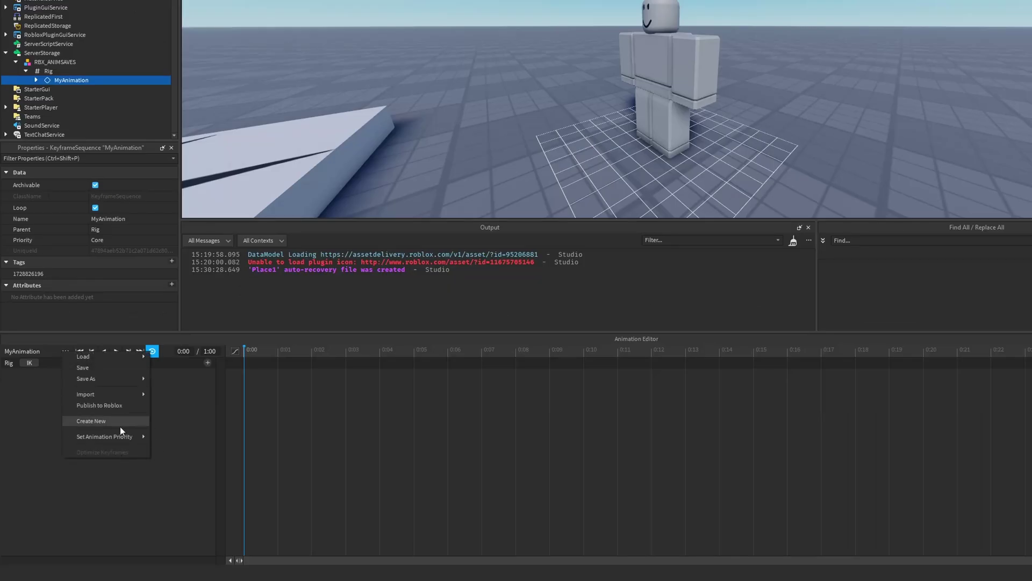
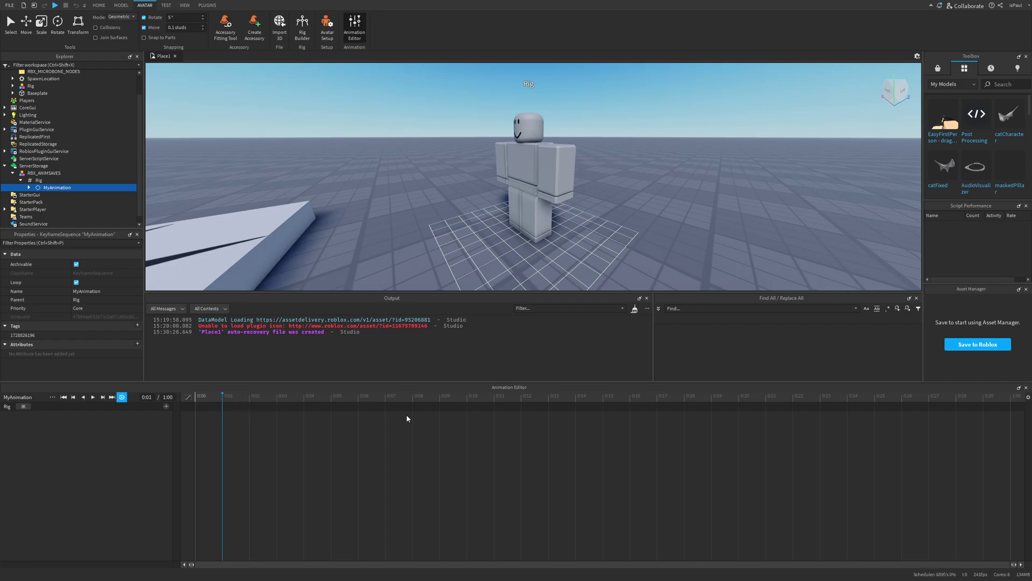
Step: Return the playhead to the start and try the timeline units Seconds and Frames
click(203, 397)
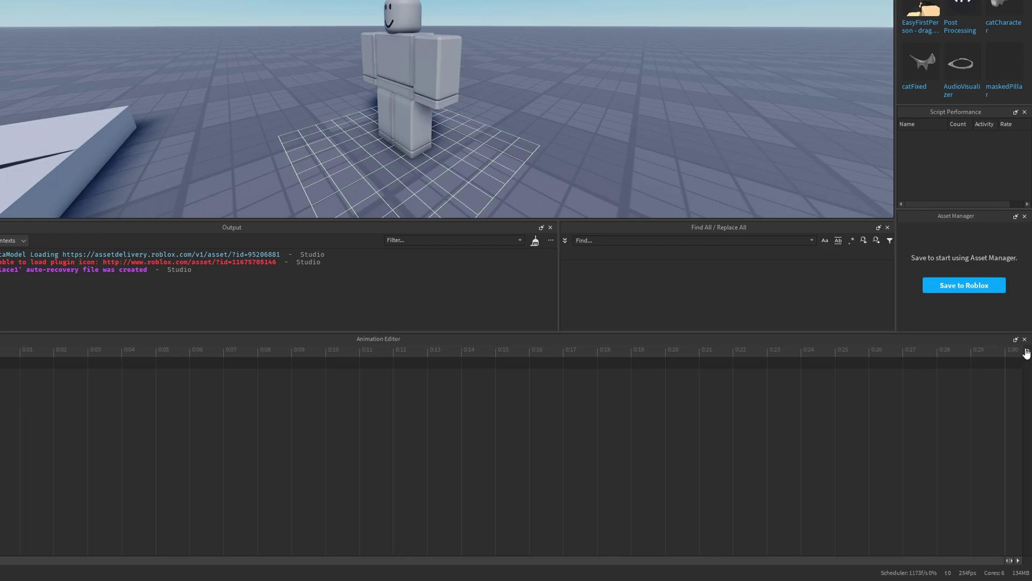
click(1026, 353)
mouse_move(1007, 354)
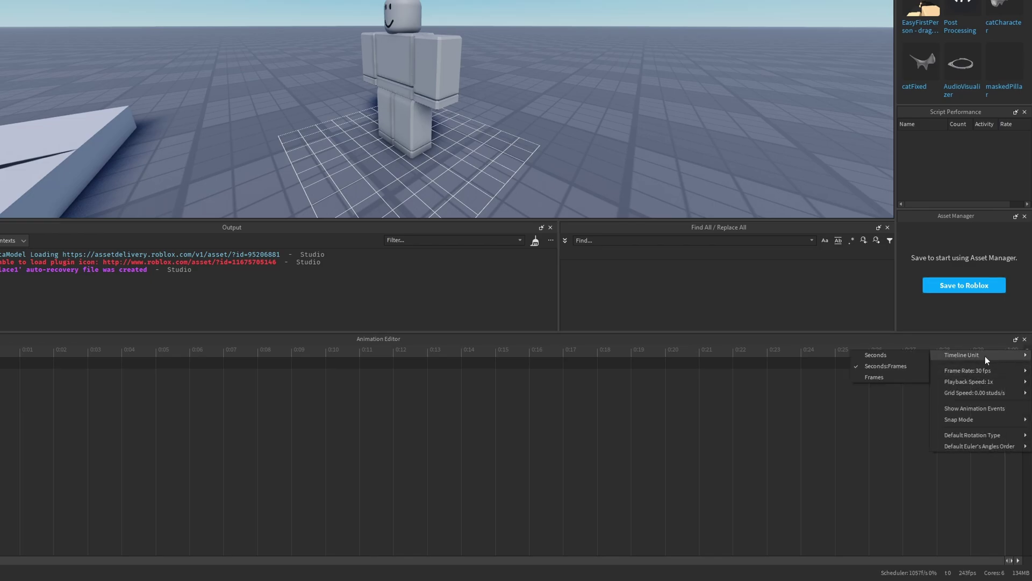
click(879, 355)
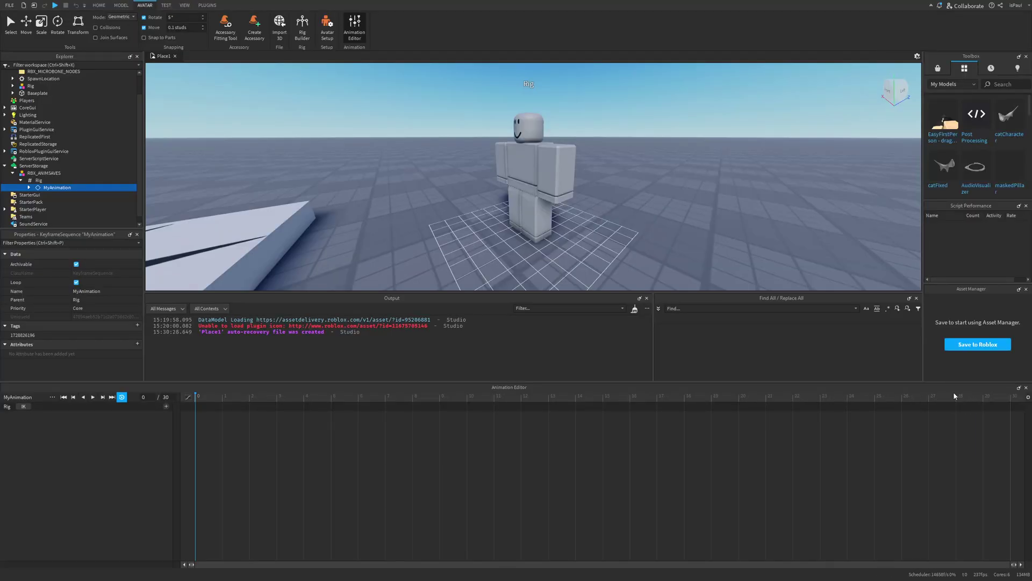
Step: Try a frame rate of 60 fps and scrub the playhead along the timeline to frame 24 and back
click(1028, 397)
mouse_move(995, 414)
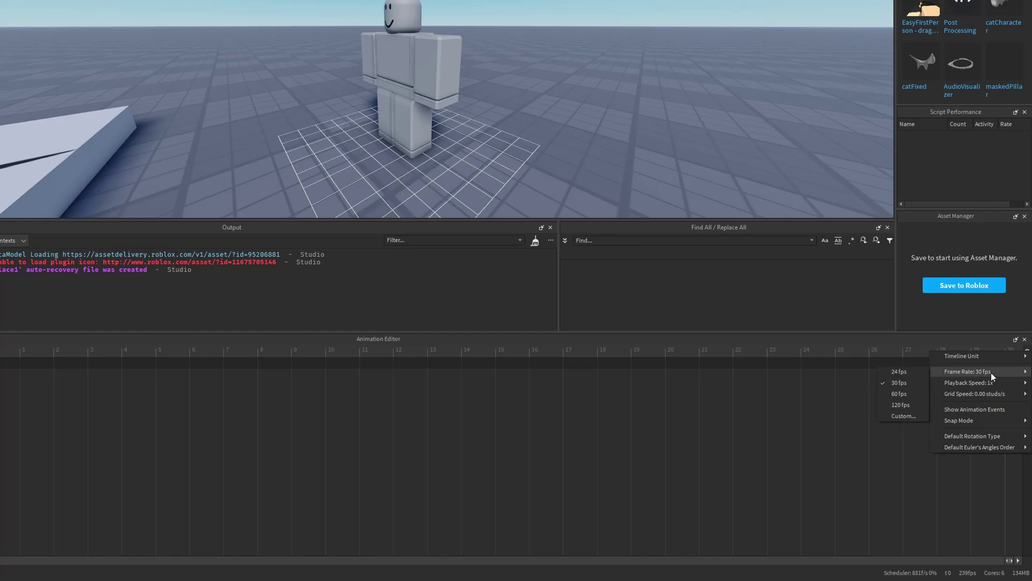
click(933, 353)
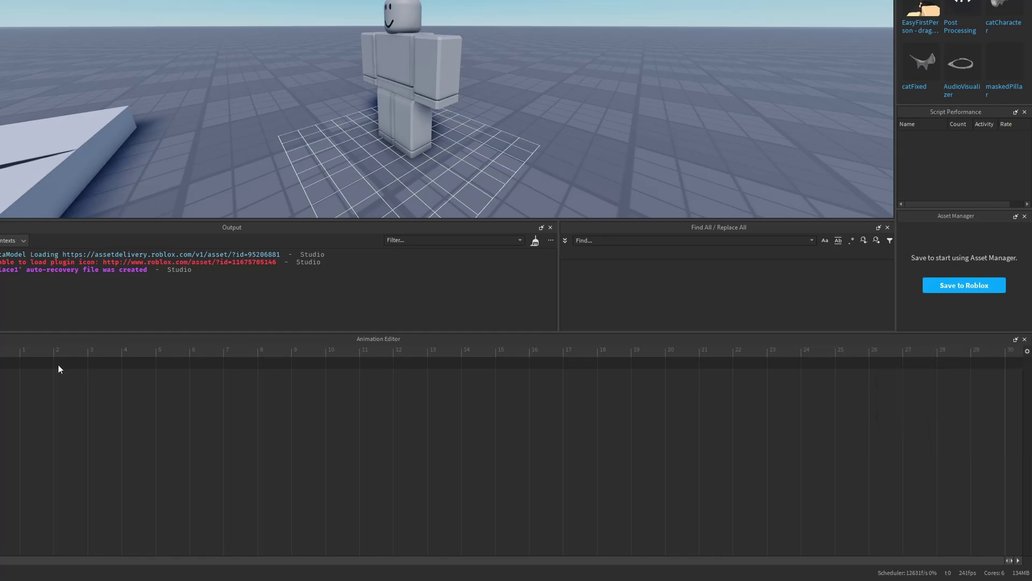
click(1027, 351)
mouse_move(957, 369)
click(908, 399)
drag(207, 398, 522, 398)
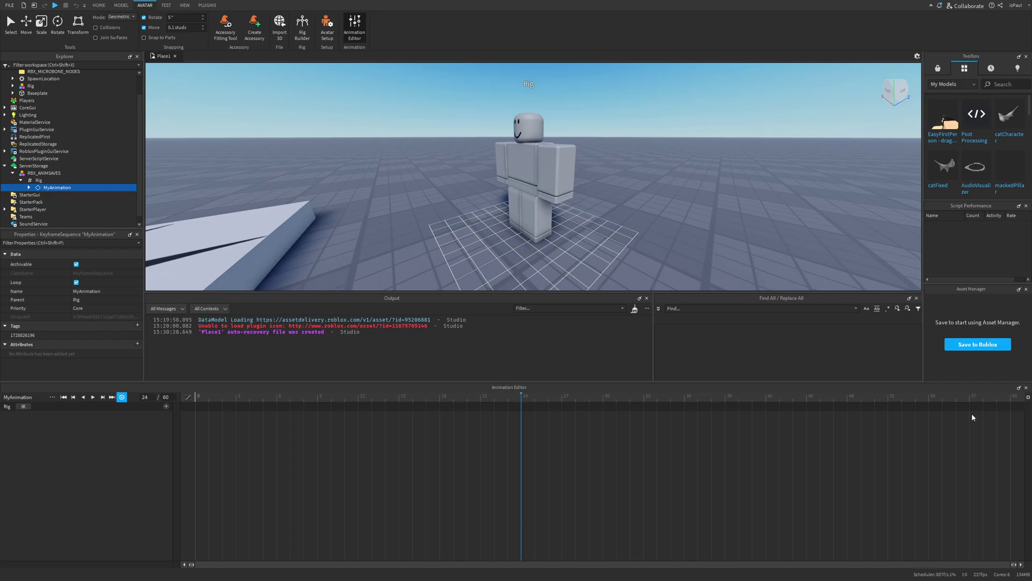
drag(304, 400, 353, 398)
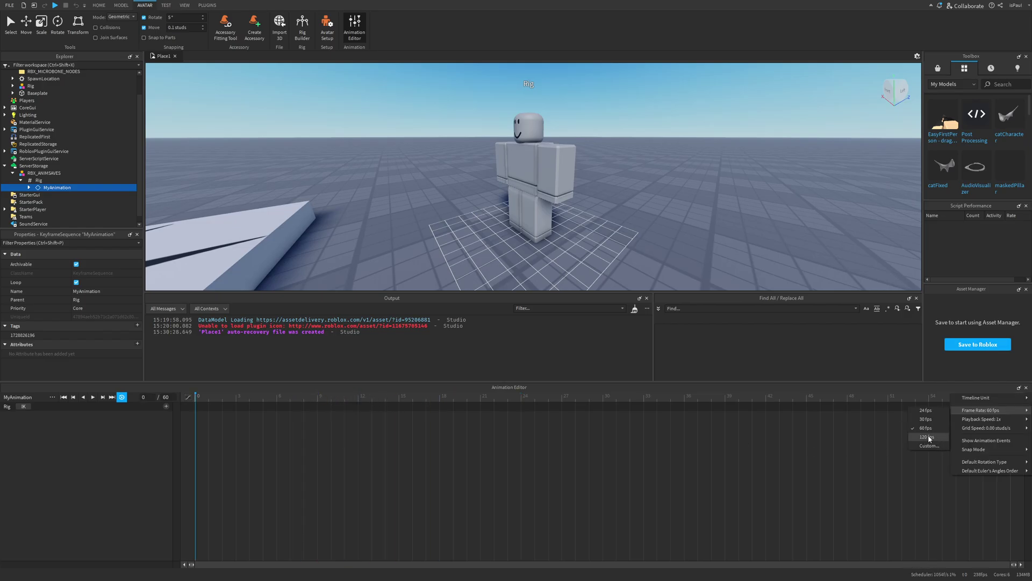
Step: Try a frame rate of 120 fps and a custom frame rate of 820 fps
click(927, 437)
click(1028, 397)
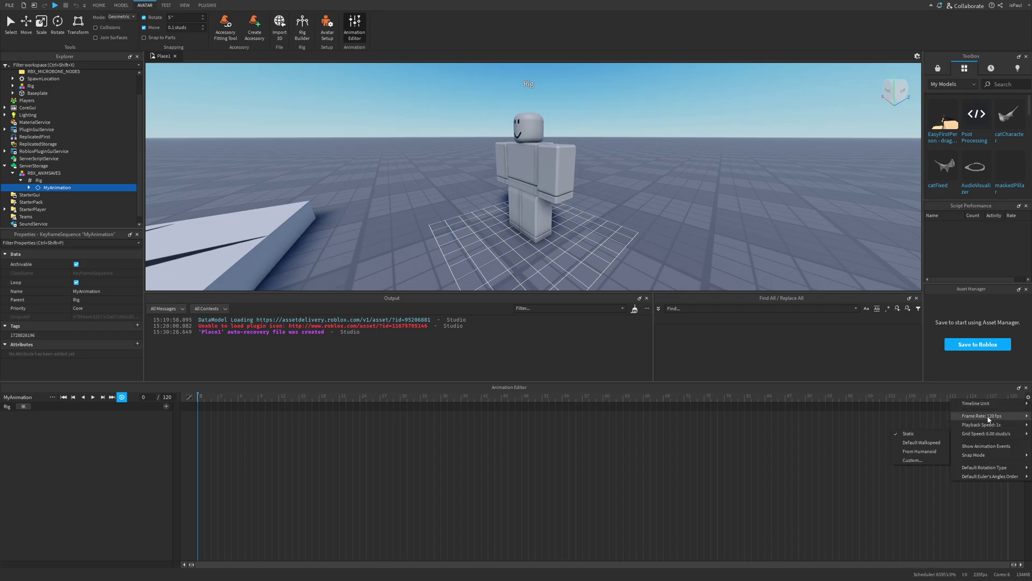
mouse_move(981, 410)
click(934, 455)
drag(524, 476, 490, 476)
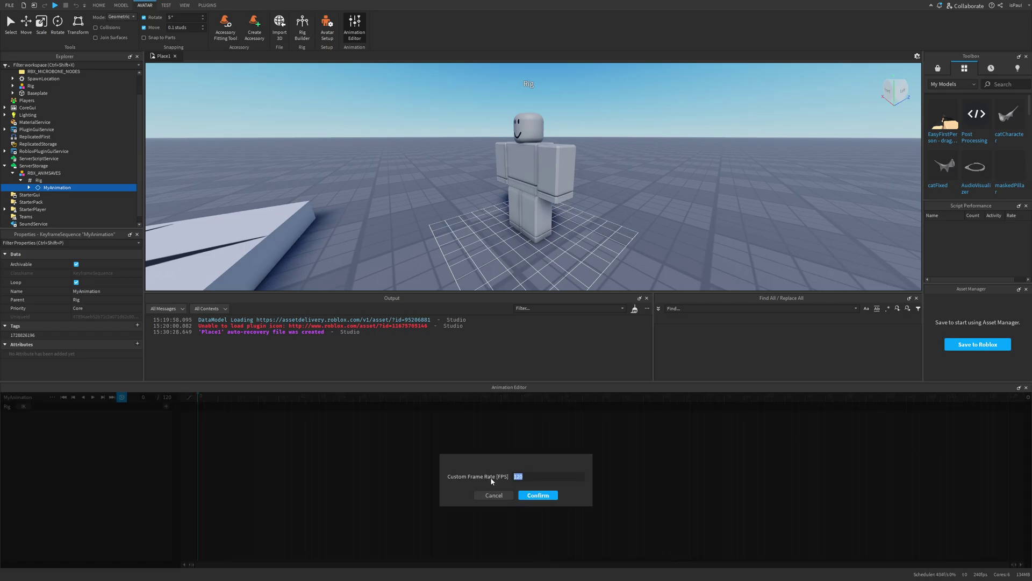
text(820)
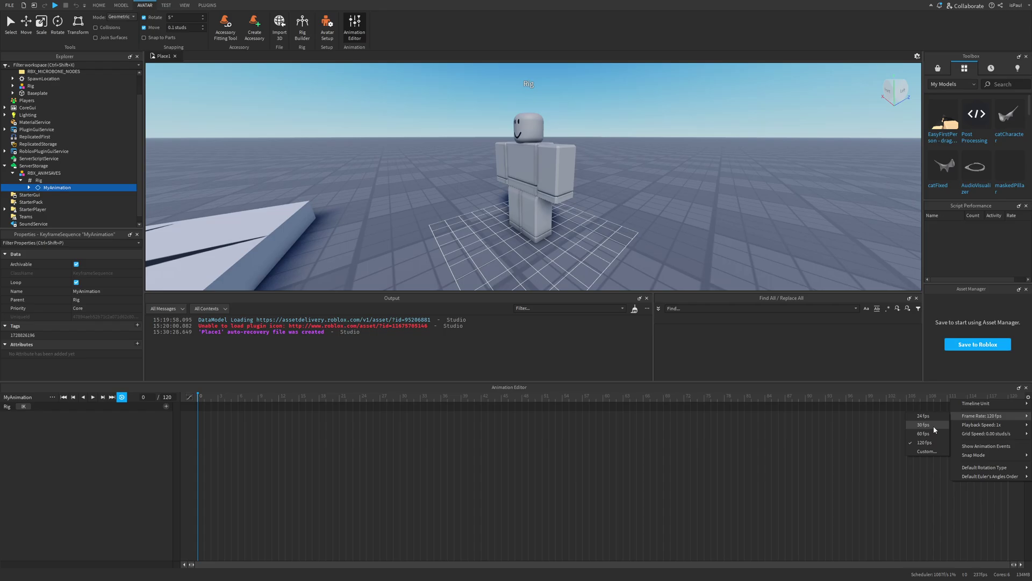
Step: Set the frame rate back to 30 fps and the timeline unit back to Seconds:Frames
click(933, 426)
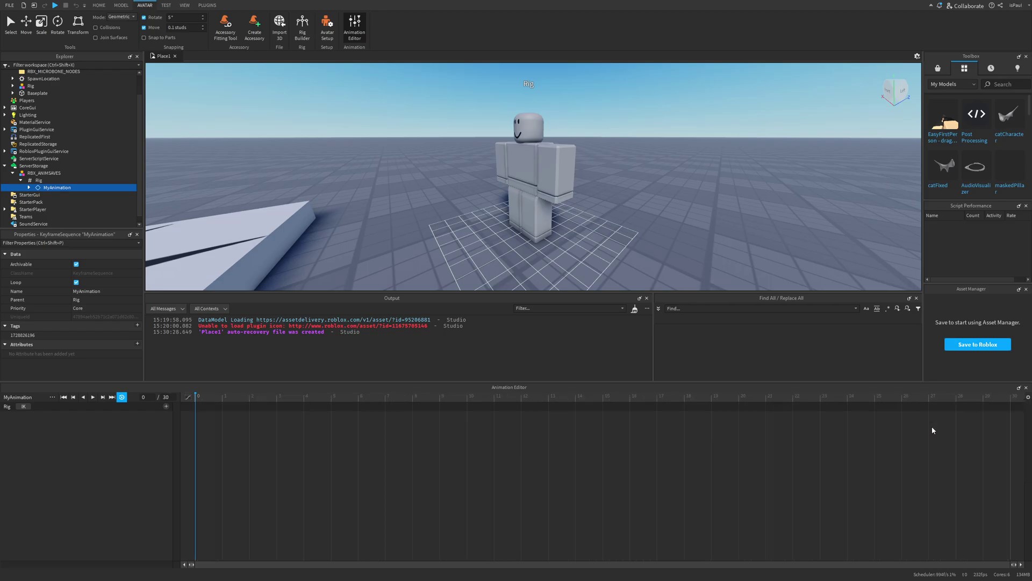
click(1028, 397)
mouse_move(984, 400)
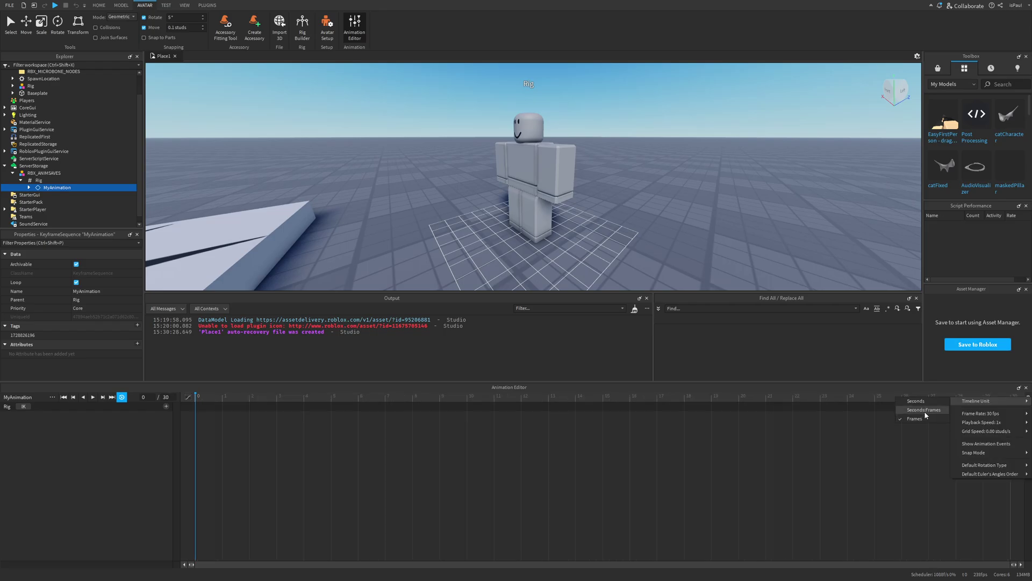
click(926, 412)
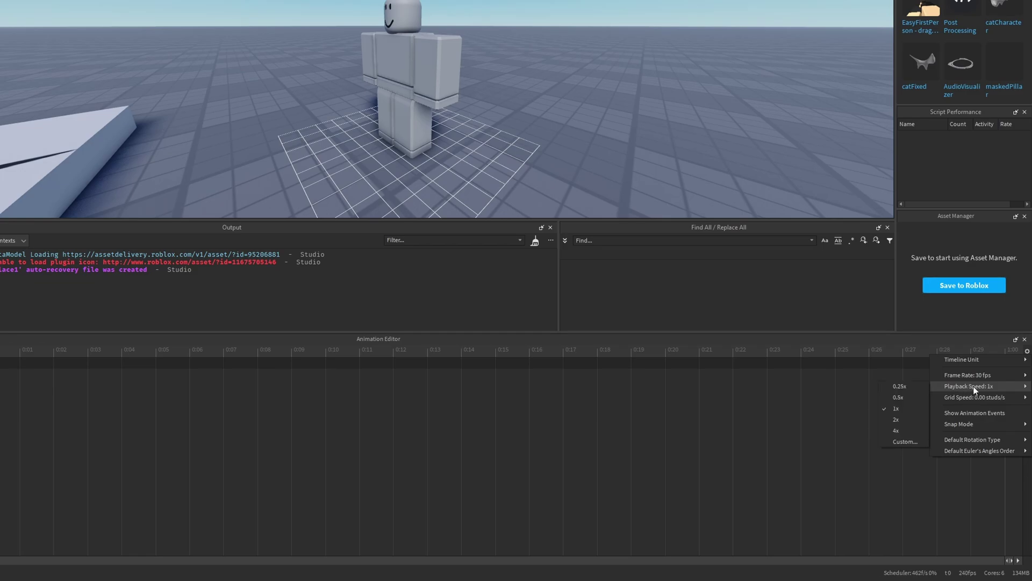
Step: Add an animation event named Event with an empty parameter at 0:11 on the timeline and save it
mouse_move(972, 401)
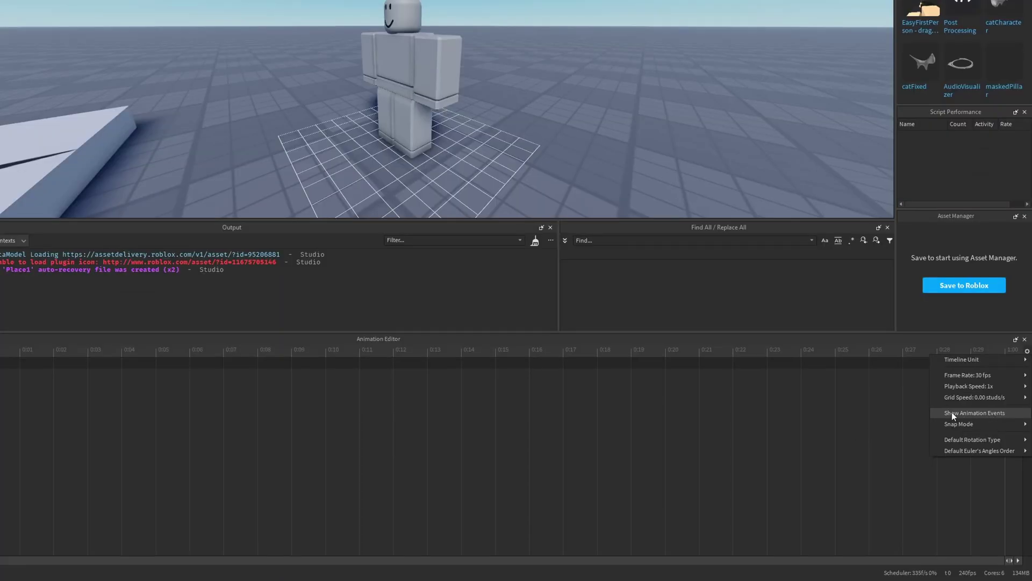
click(635, 380)
right_click(583, 365)
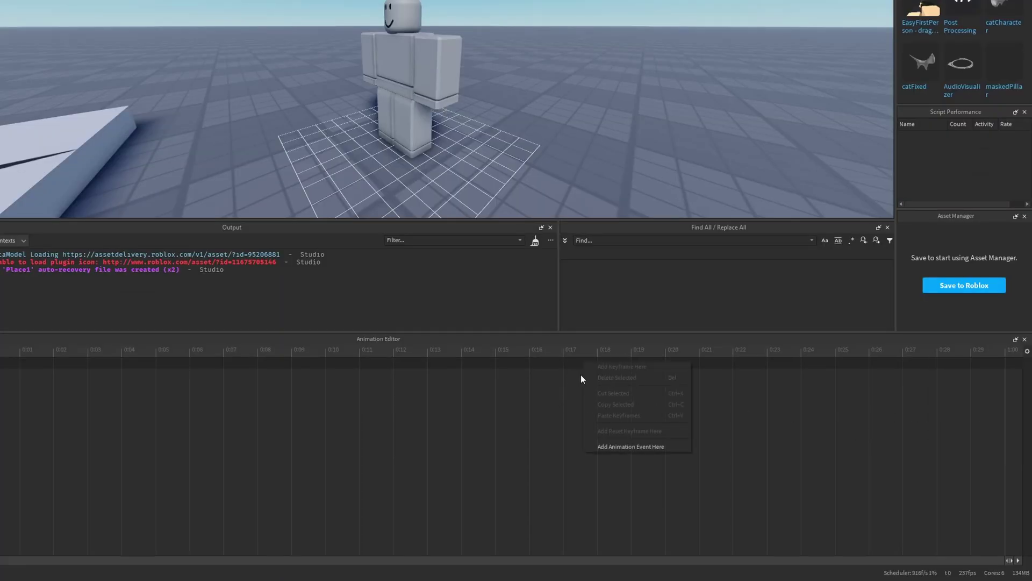
click(613, 451)
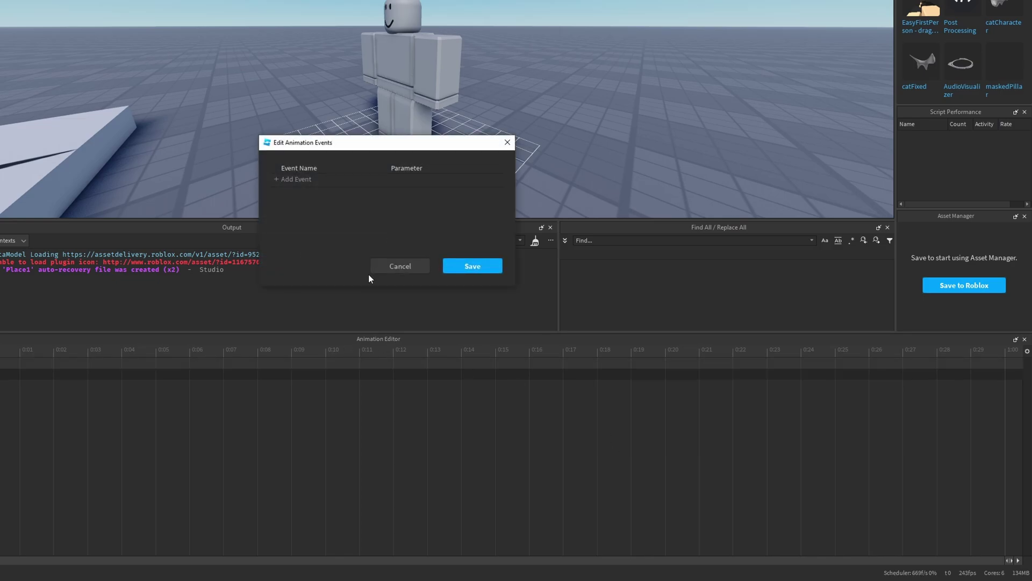
drag(369, 144, 260, 107)
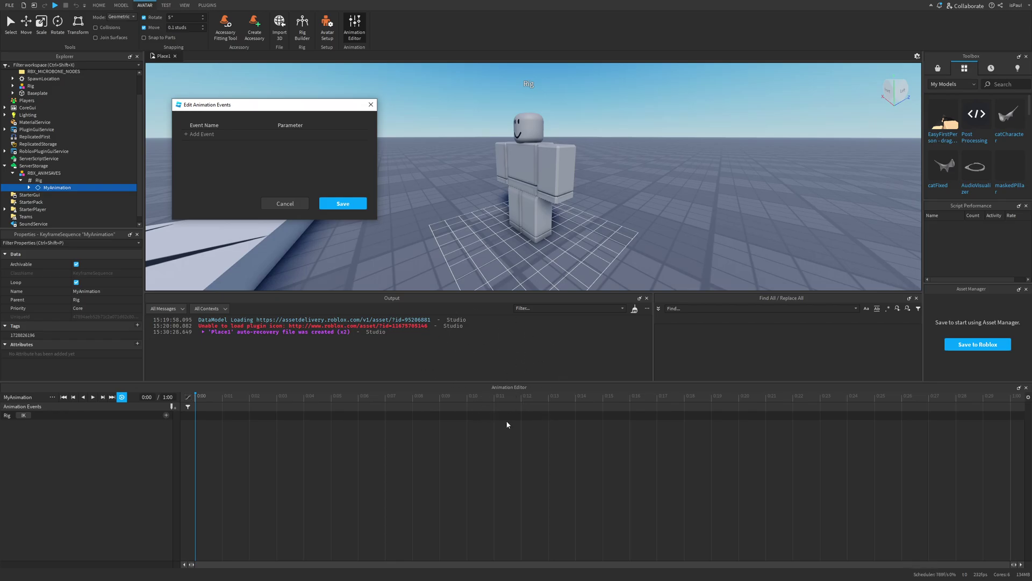
click(210, 134)
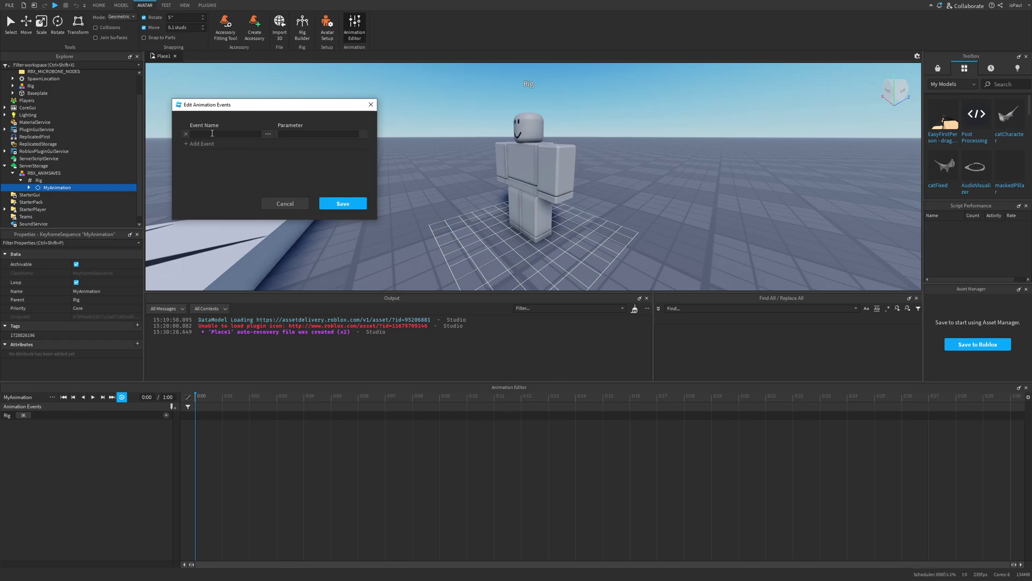
click(213, 133)
text(Event)
click(352, 138)
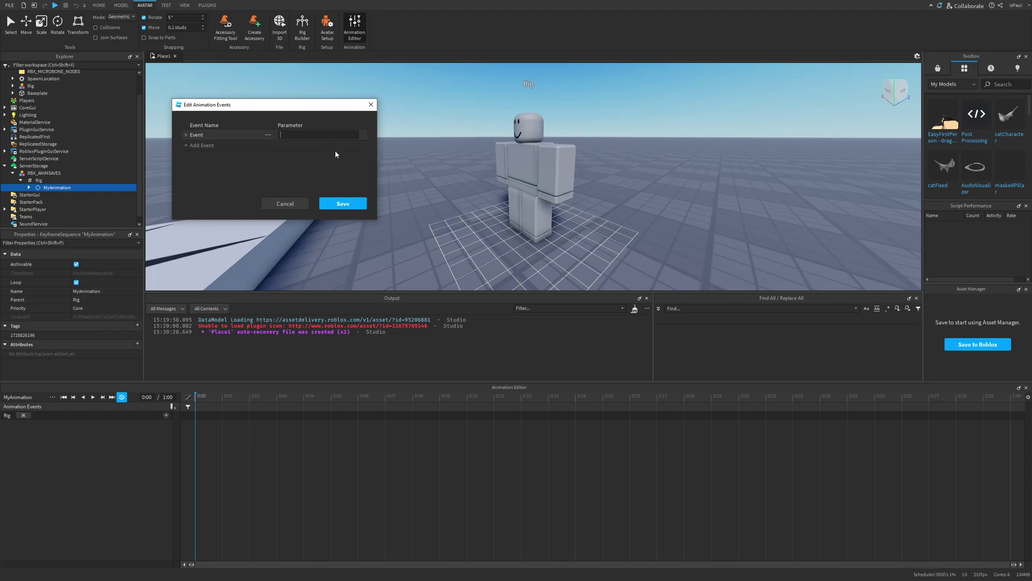
click(343, 203)
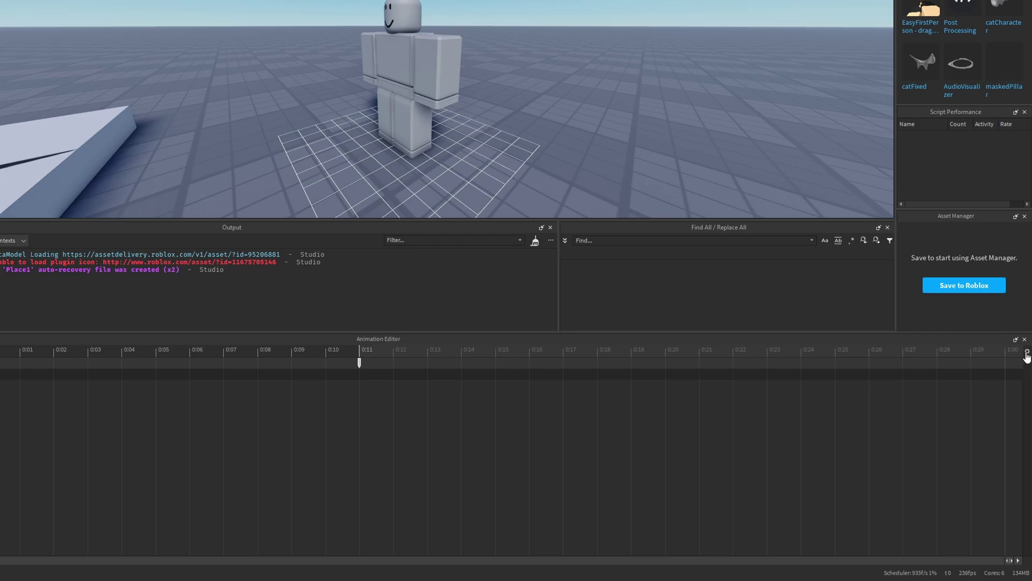
Step: Hide the animation events track and show it again
click(1028, 397)
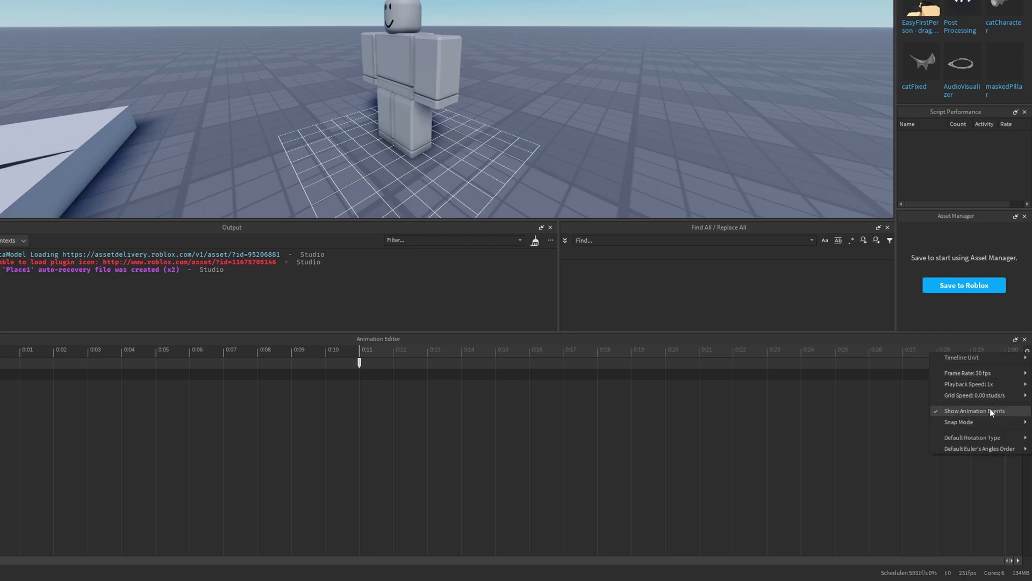
click(990, 410)
click(1026, 352)
click(989, 411)
Step: Choose Keyframes as the snap mode and scrub the playhead along the timeline to test it
click(1026, 352)
mouse_move(957, 423)
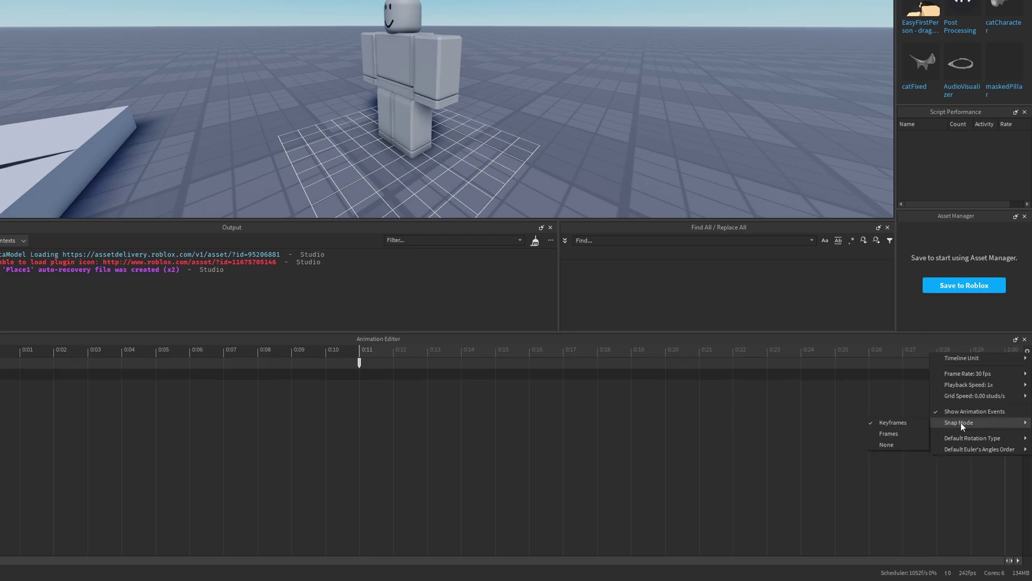
click(899, 422)
drag(224, 352, 297, 356)
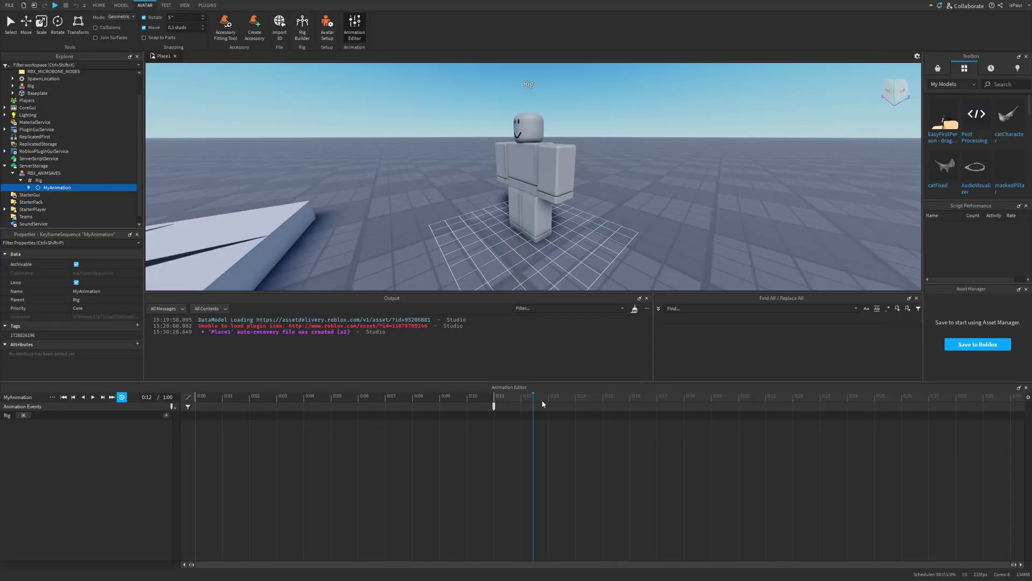
Step: Examine the options for the default rotation type and the default Euler's angles order
click(1028, 397)
mouse_move(998, 467)
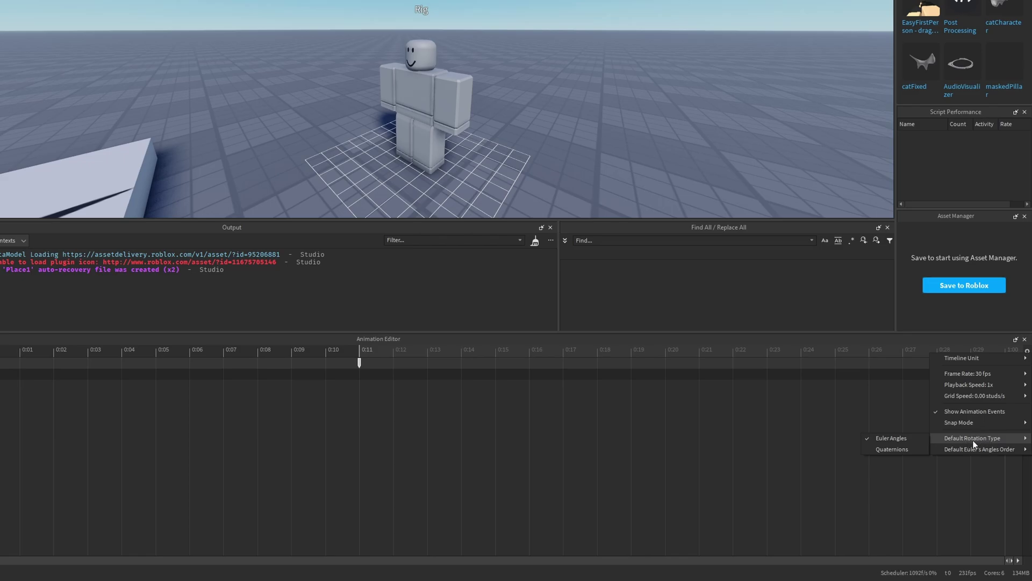
mouse_move(947, 451)
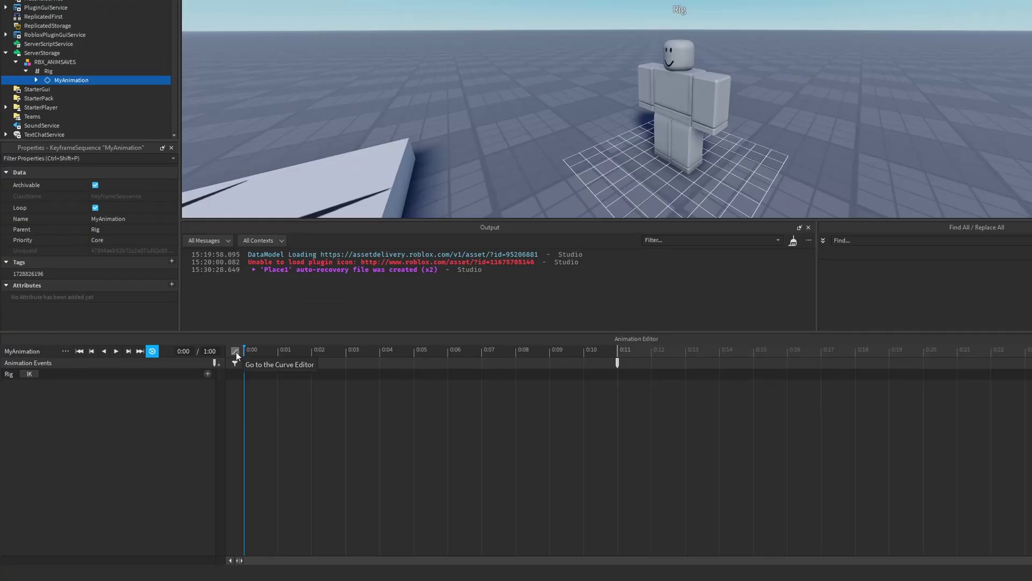
Step: Check the Curve Editor conversion without converting the animation, and view the animation event filter options
click(236, 351)
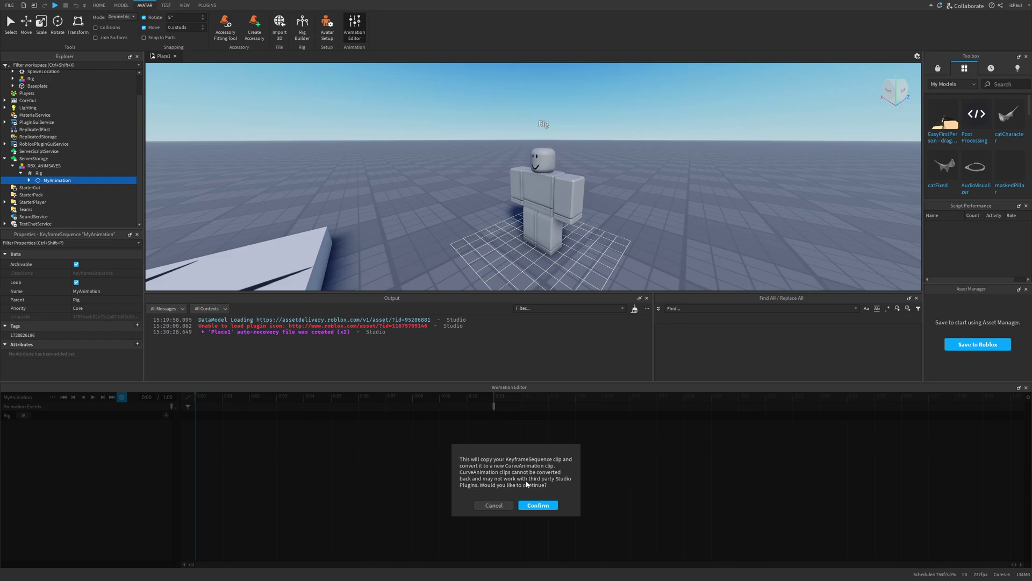
click(492, 505)
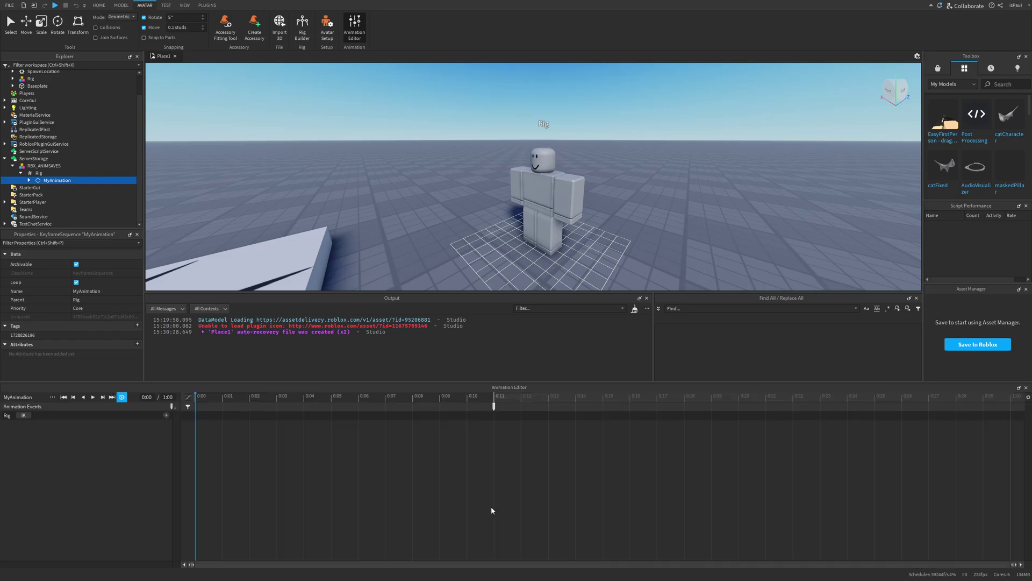
click(189, 409)
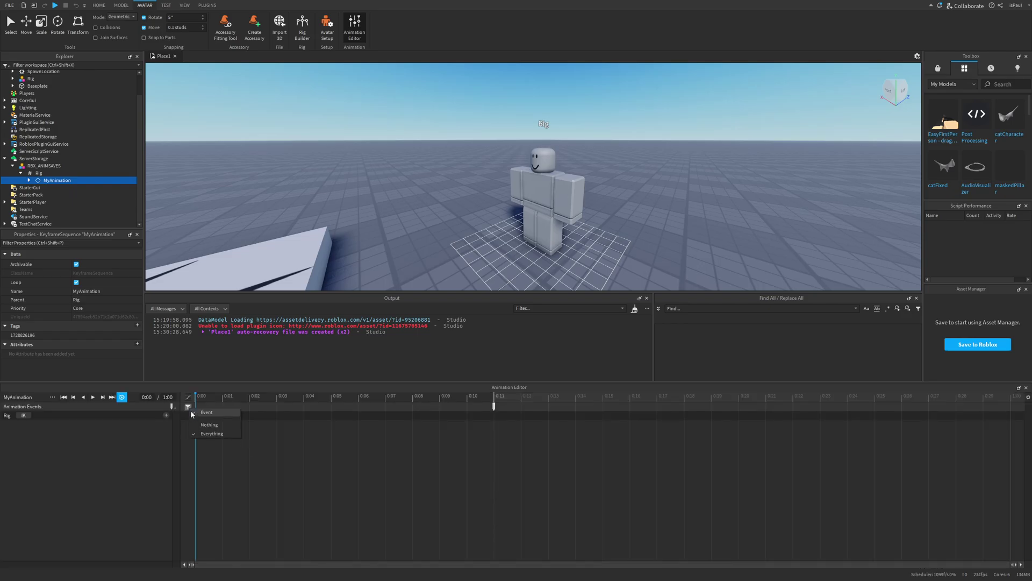
click(363, 422)
scroll(661, 242, up, 3)
right_drag(662, 242, 677, 182)
scroll(661, 242, down, 3)
key(q)
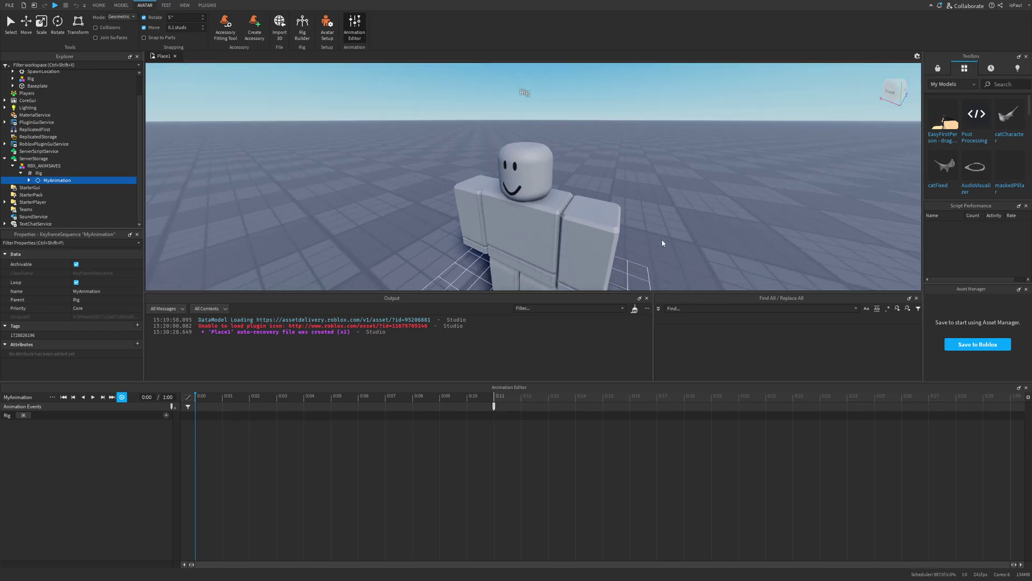
scroll(677, 216, up, 3)
scroll(548, 204, down, 4)
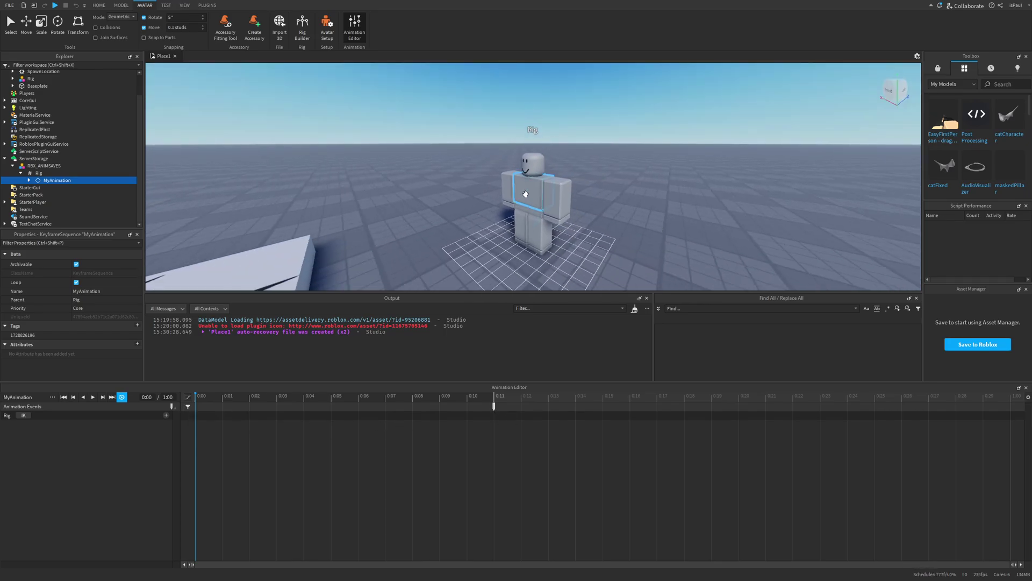
scroll(546, 194, up, 3)
scroll(562, 199, down, 1)
scroll(563, 204, up, 2)
key(q)
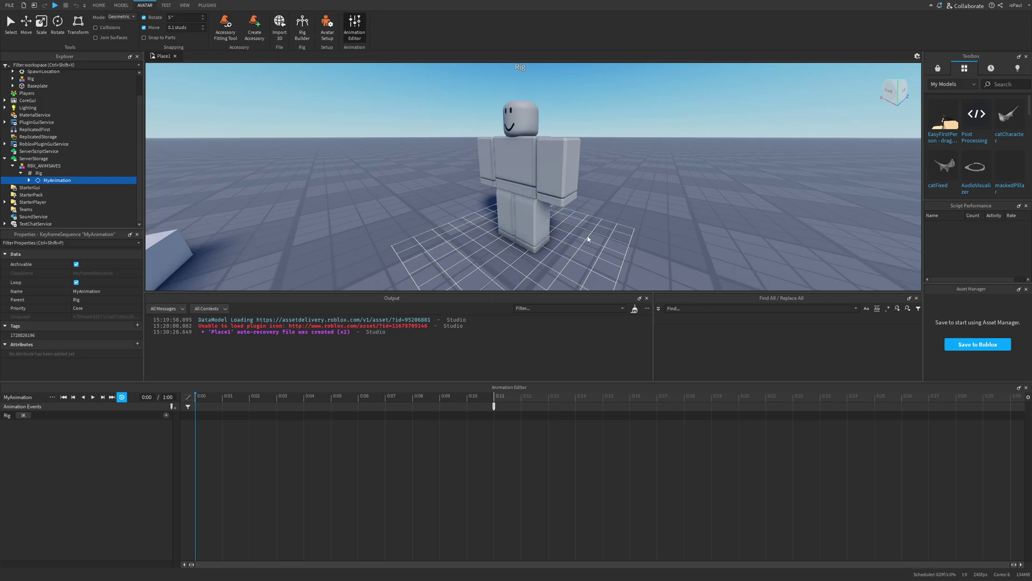
scroll(608, 231, down, 2)
scroll(608, 231, up, 2)
scroll(516, 221, down, 2)
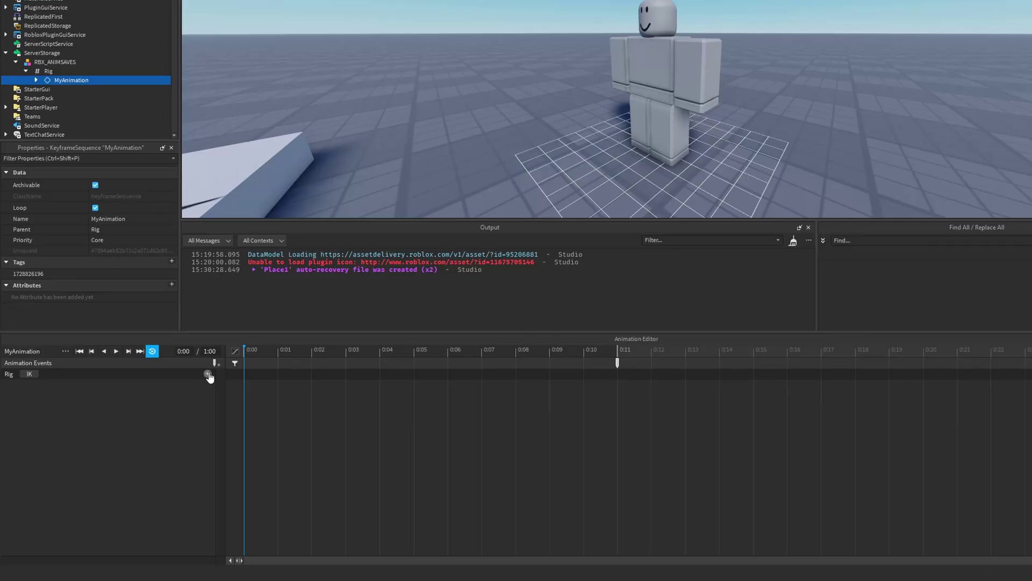
Step: Add tracks for all of the rig's body parts to the animation
click(166, 415)
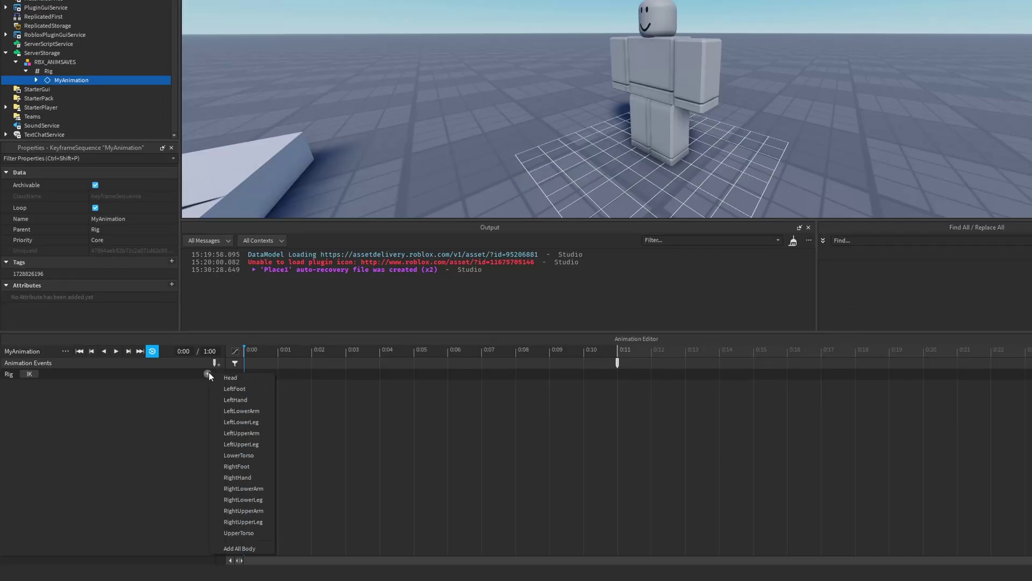
click(240, 548)
scroll(695, 62, up, 3)
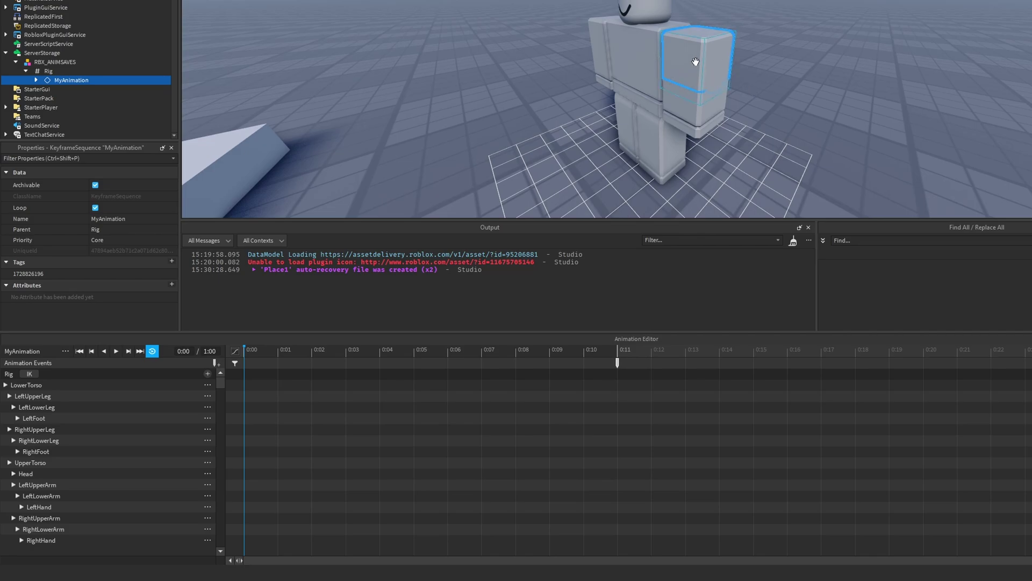
Step: Rotate the rig's left upper arm with the Rotate tool at 0:00 to create its first keyframe
click(693, 66)
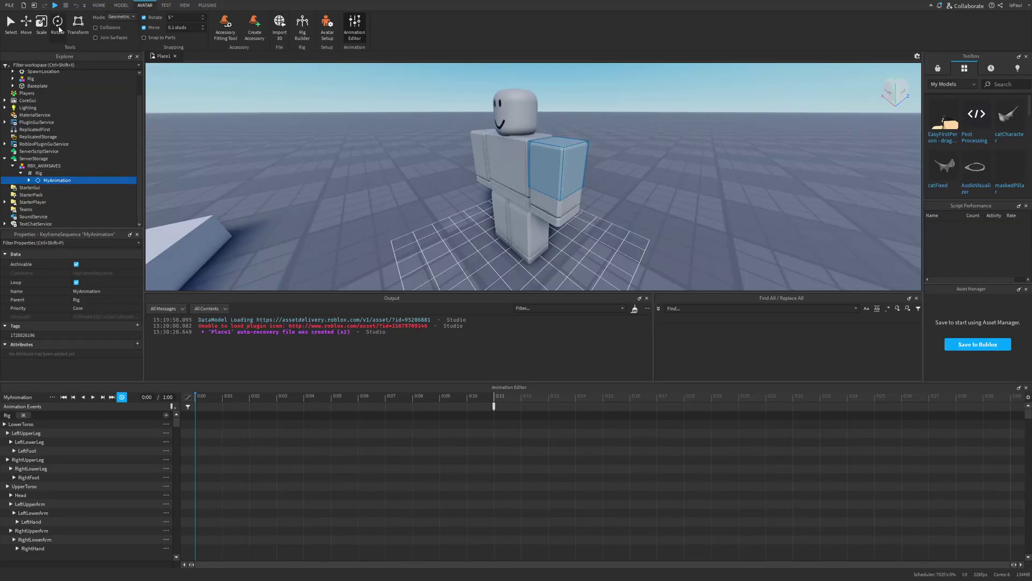
click(58, 26)
scroll(633, 184, down, 3)
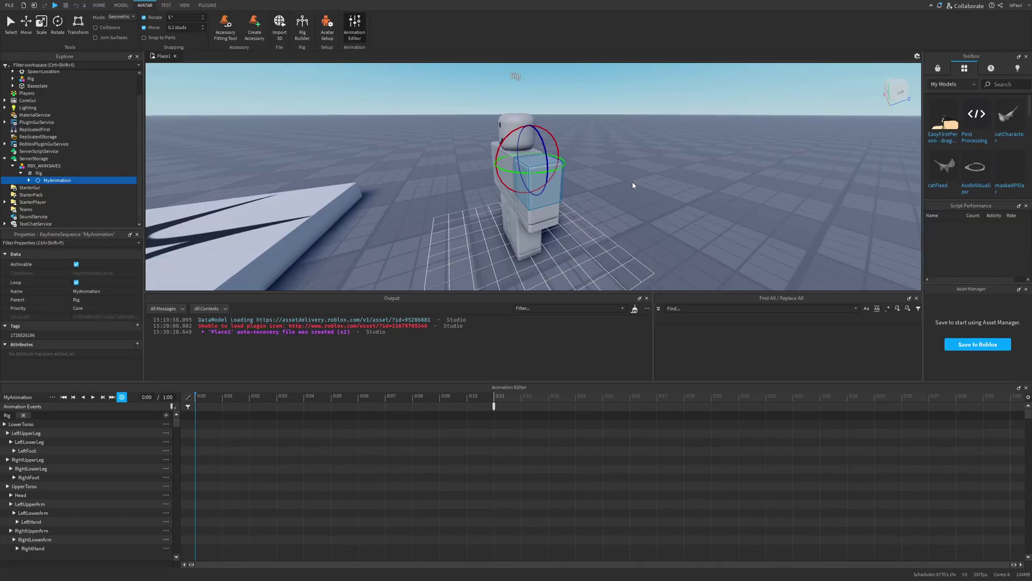
scroll(634, 185, up, 4)
right_drag(633, 184, 624, 179)
scroll(571, 181, down, 2)
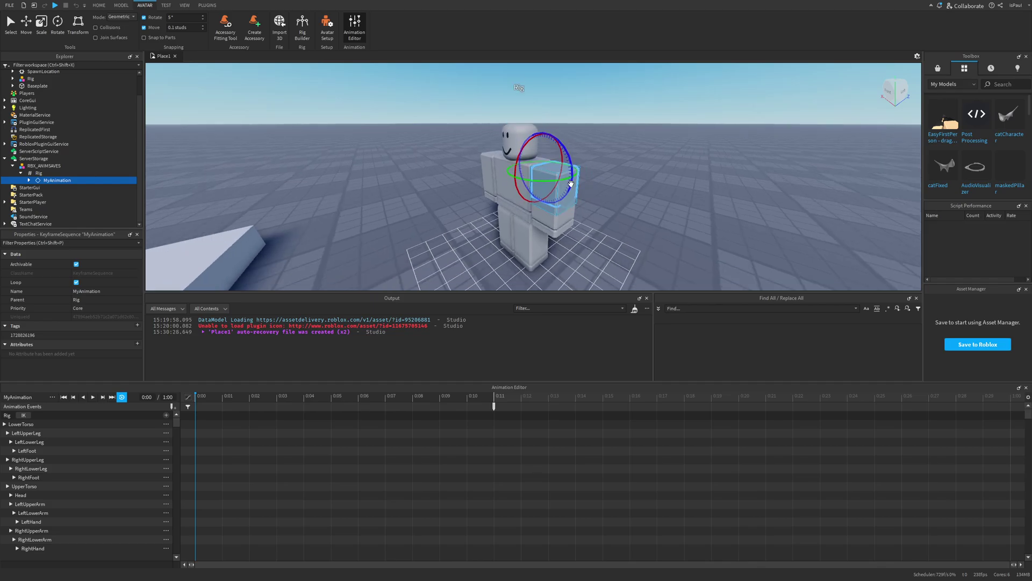
drag(549, 200, 549, 200)
key(ctrl+2)
key(r)
right_drag(566, 208, 526, 187)
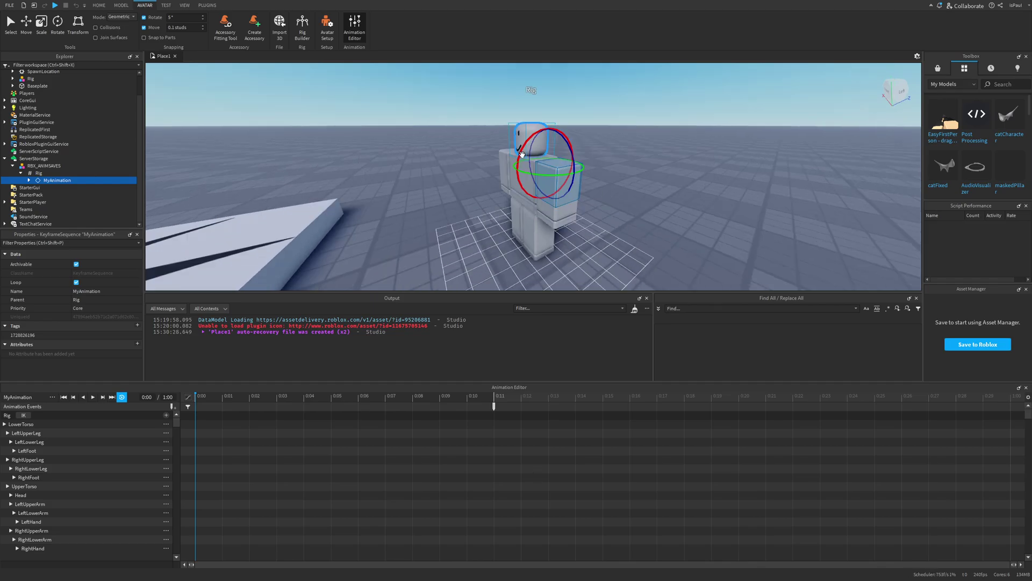
drag(520, 155, 534, 152)
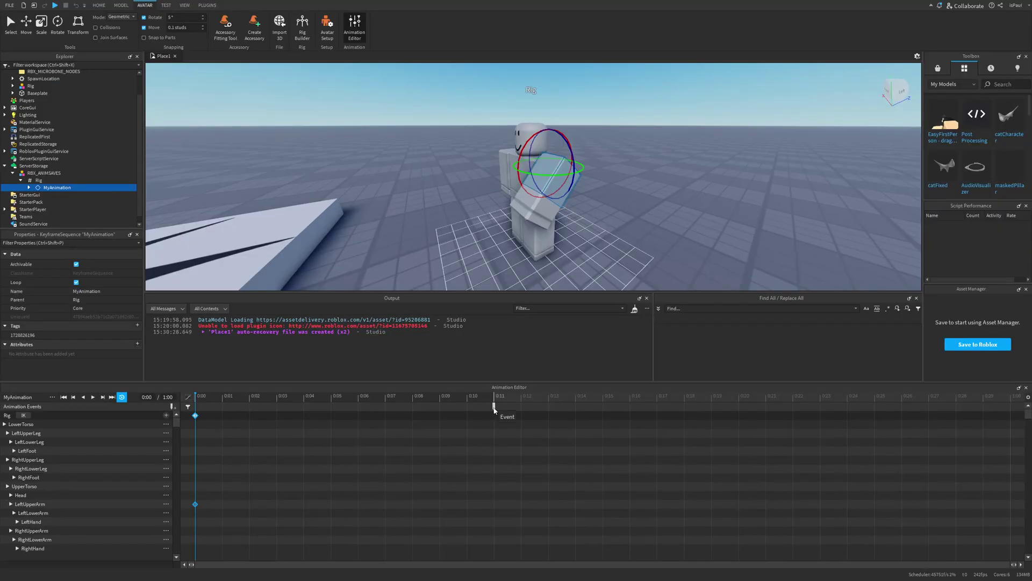
Step: Delete the animation event at 0:11
click(617, 363)
key(Delete)
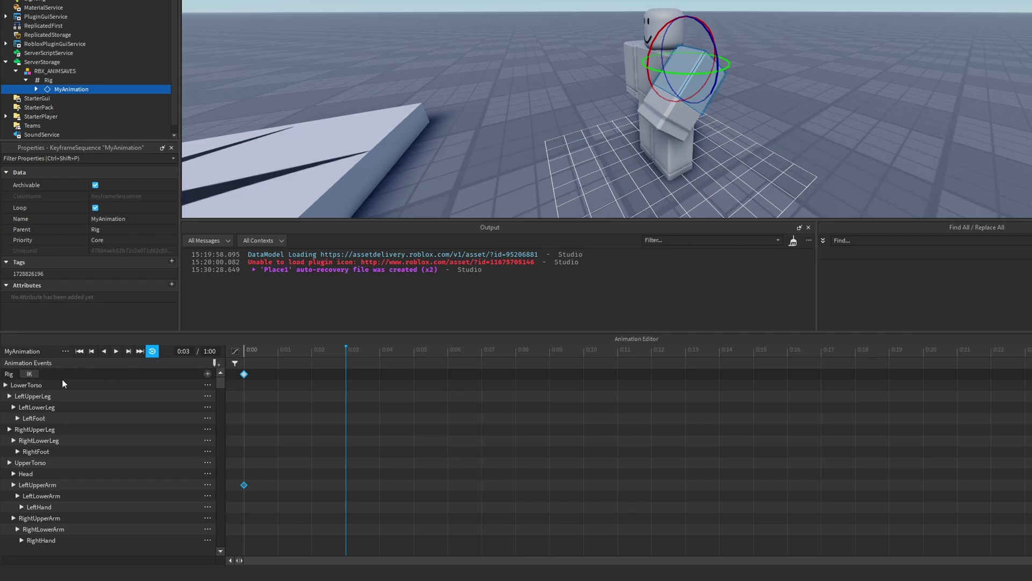
Step: Return the playhead to 0:00 and rotate the left lower arm by about 15°
key(Left)
key(Left)
mouse_move(244, 375)
mouse_down()
mouse_move(342, 377)
mouse_move(250, 377)
mouse_up()
click(290, 396)
click(256, 347)
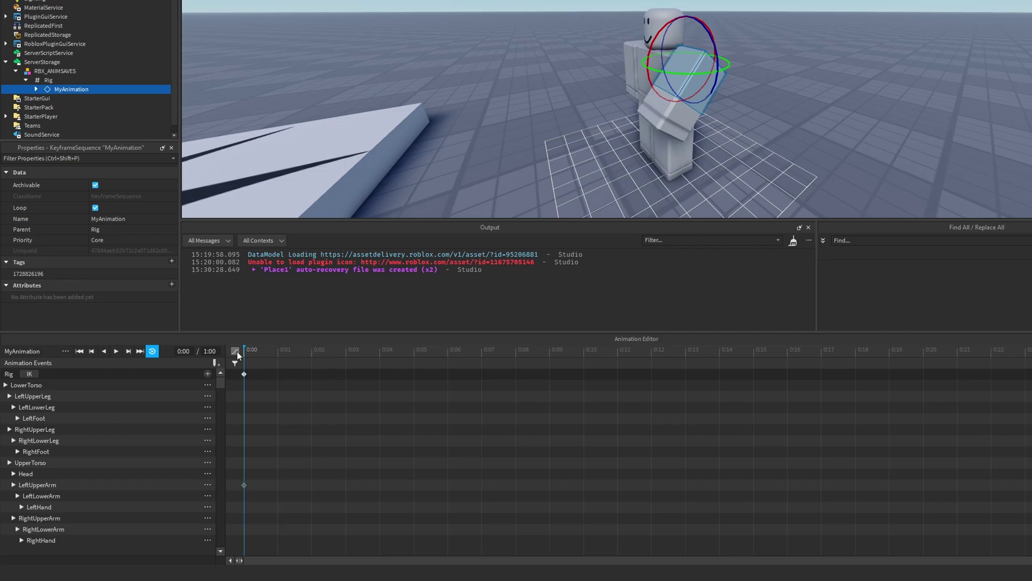
drag(650, 73, 656, 62)
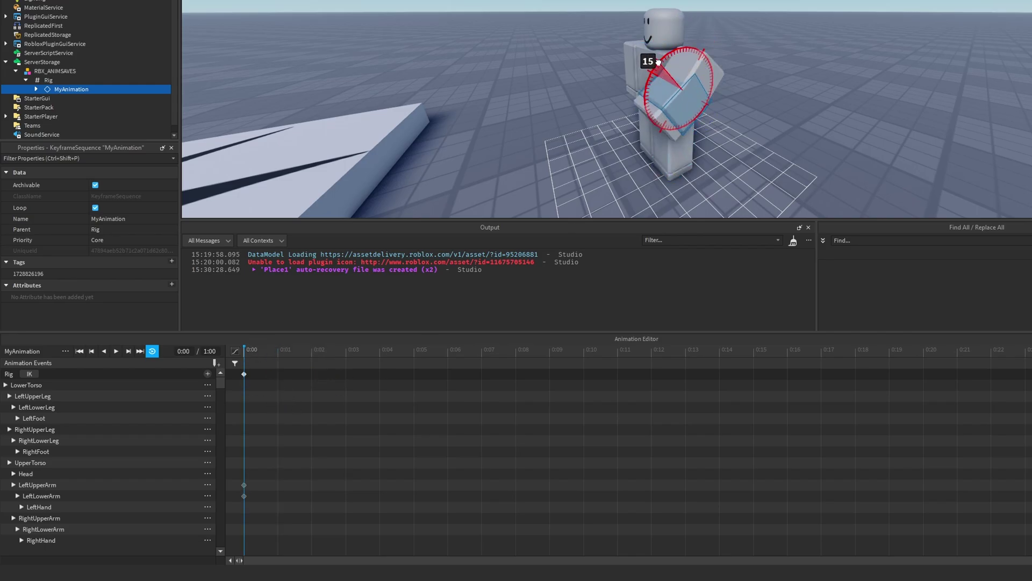
Step: Move the LeftUpperArm keyframe from 0:00 to 0:05 on the timeline
click(307, 349)
click(244, 374)
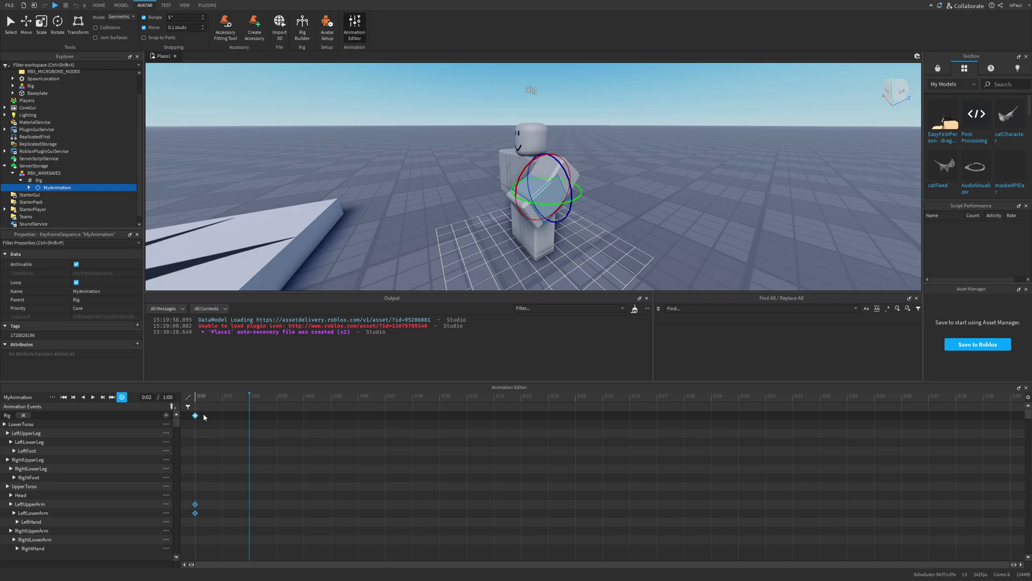
mouse_move(195, 416)
mouse_down()
mouse_move(355, 418)
mouse_move(196, 417)
mouse_up()
drag(195, 504, 338, 507)
click(331, 504)
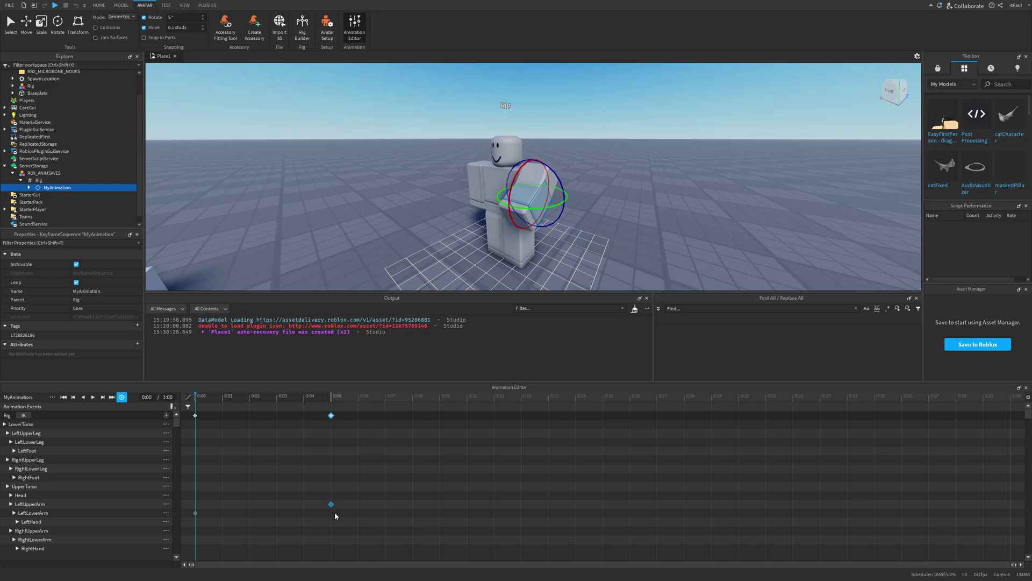
drag(331, 505, 331, 504)
Step: Select the LeftUpperArm track and move its keyframe from 0:05 to 0:06
click(304, 512)
click(31, 505)
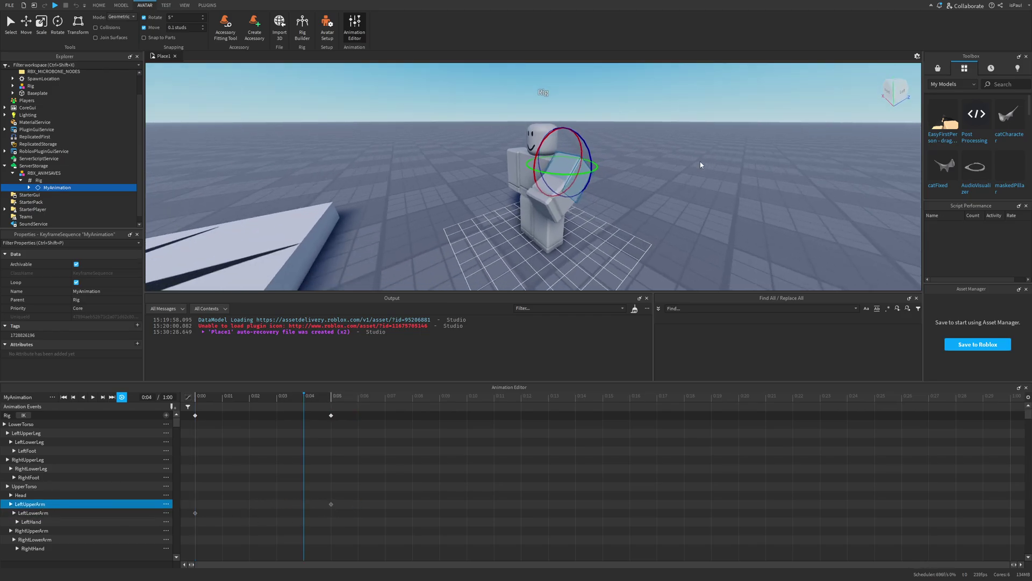
scroll(701, 165, up, 2)
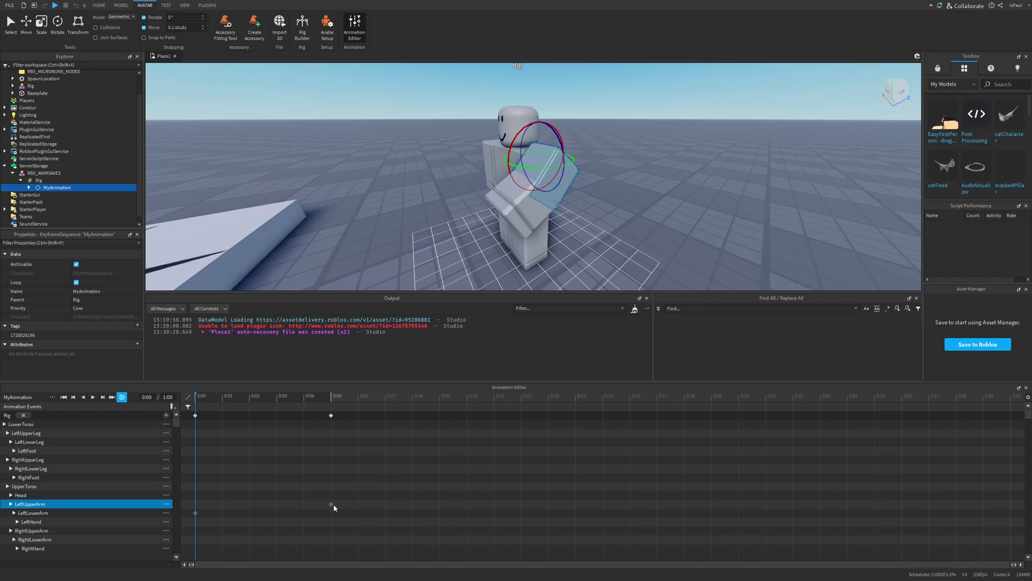
drag(330, 504, 419, 507)
drag(419, 507, 365, 506)
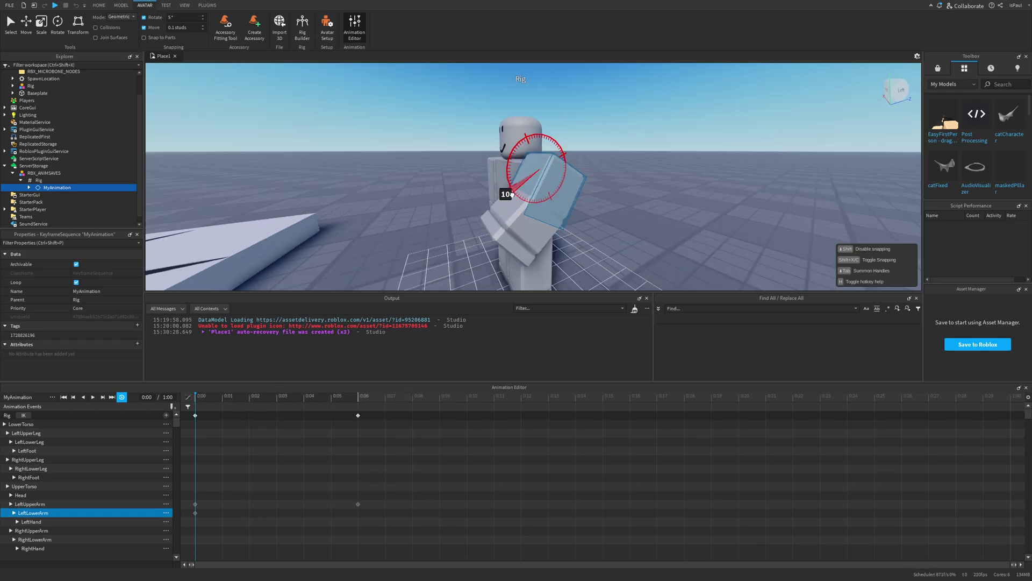
Step: Rotate the left upper arm at 0:00 and move the resulting keyframe to 0:06
drag(507, 194, 512, 201)
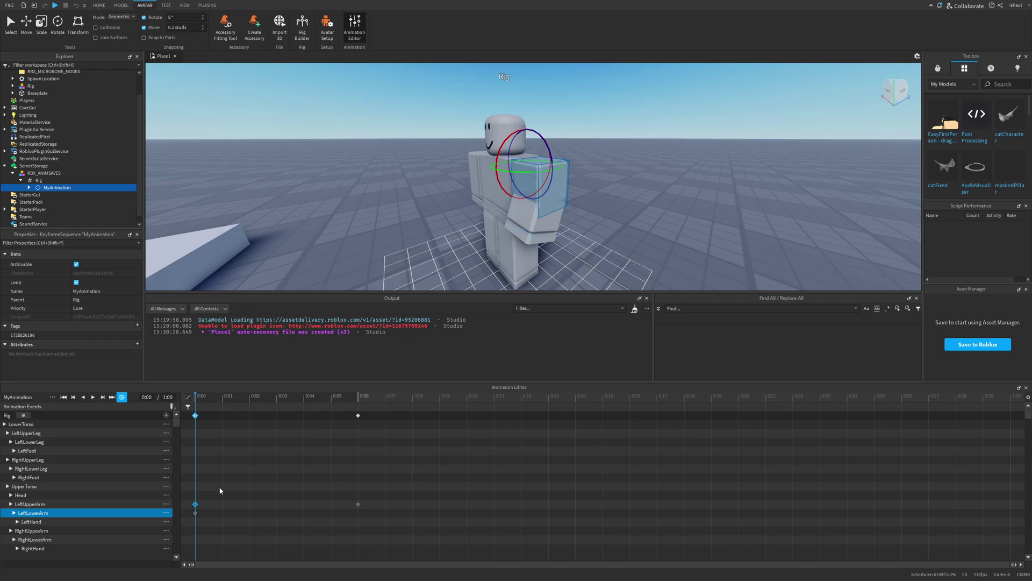
drag(195, 504, 357, 504)
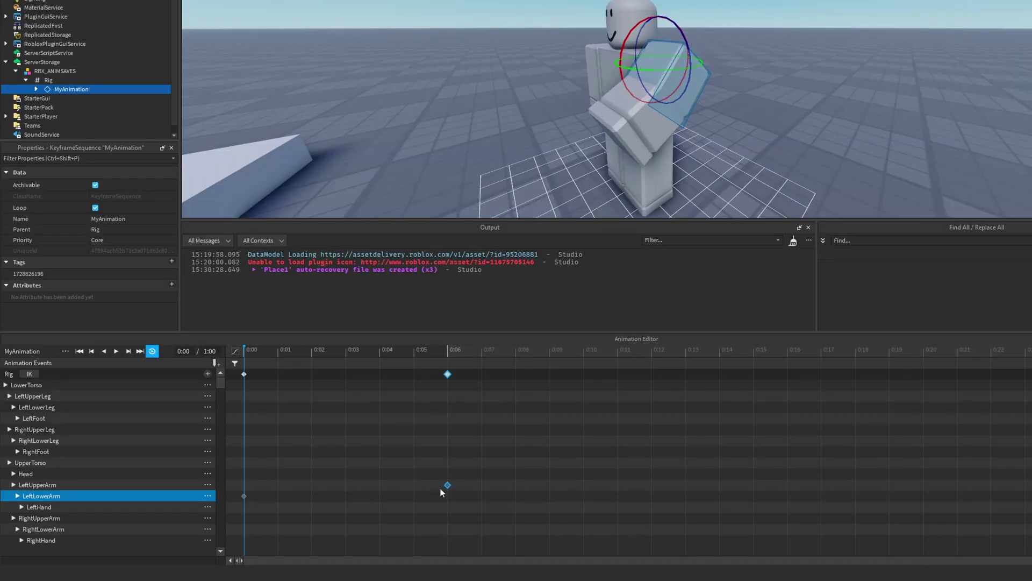
Step: Inspect the arm pose and the keyframe at 0:06, scrubbing the playhead between 0:00 and 0:03
right_drag(833, 112, 837, 105)
scroll(829, 113, down, 2)
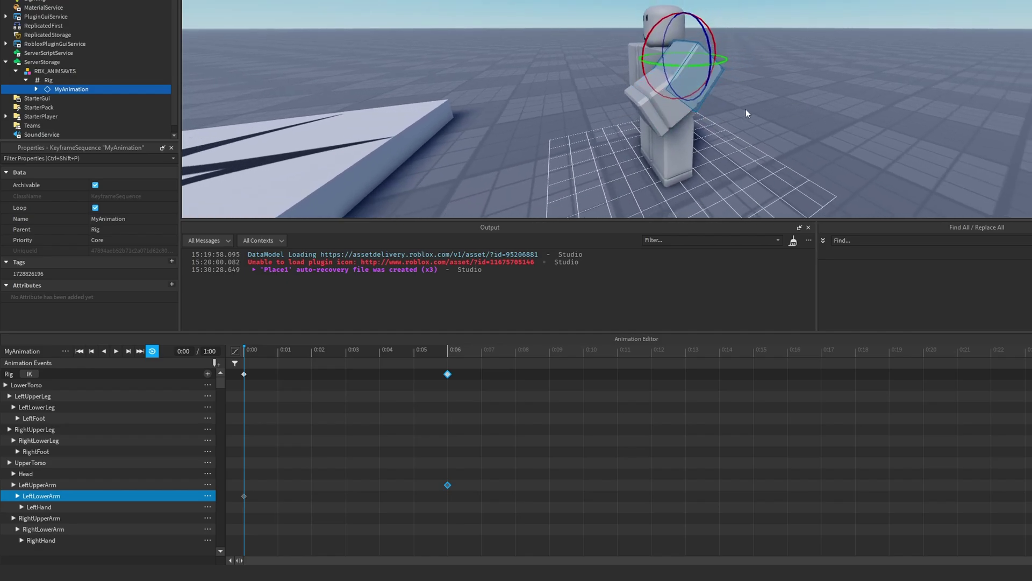
scroll(747, 109, up, 2)
scroll(700, 157, down, 2)
click(475, 517)
click(447, 485)
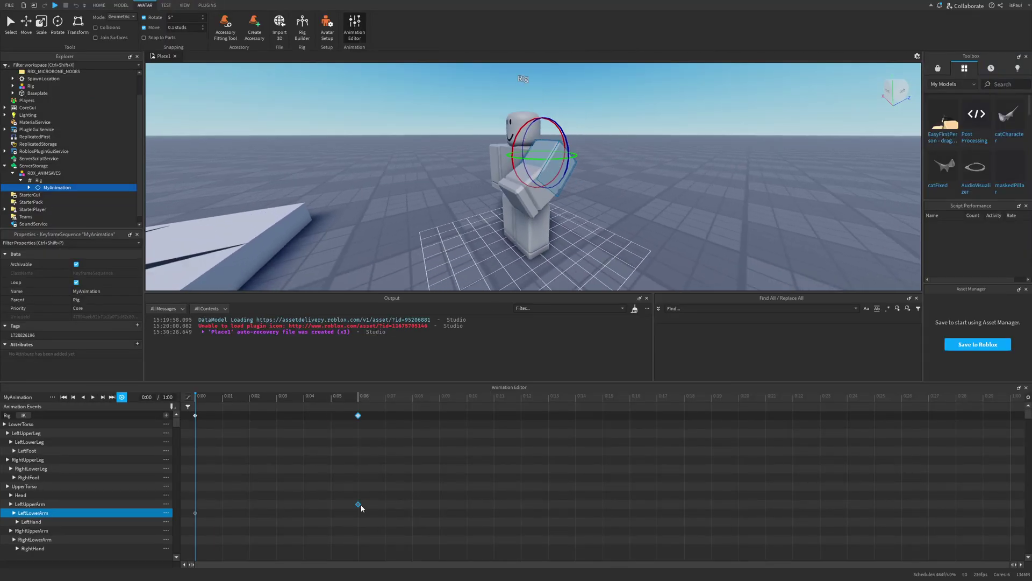
scroll(586, 186, down, 2)
scroll(573, 188, up, 3)
drag(249, 395, 271, 394)
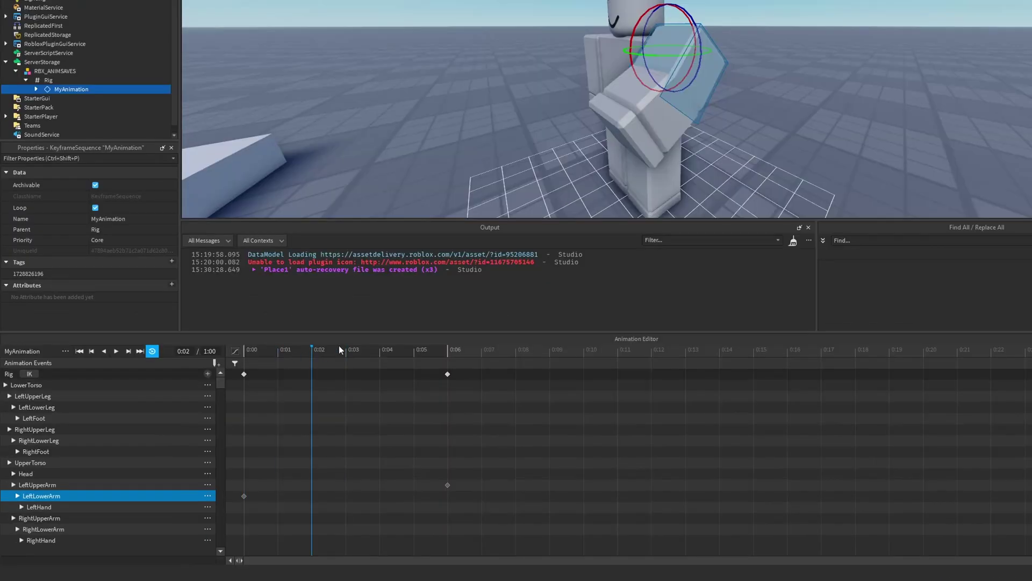
click(339, 349)
click(256, 351)
Step: Add a keyframe on the LeftFoot track at 0:01 and delete the LeftFoot keyframes at 0:00 and 0:01
right_click(268, 419)
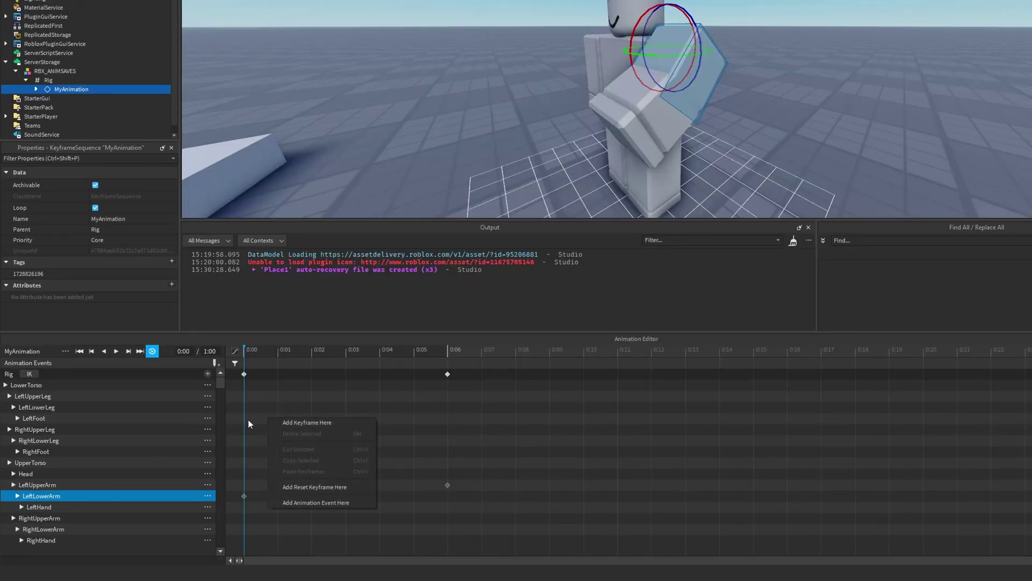
click(282, 423)
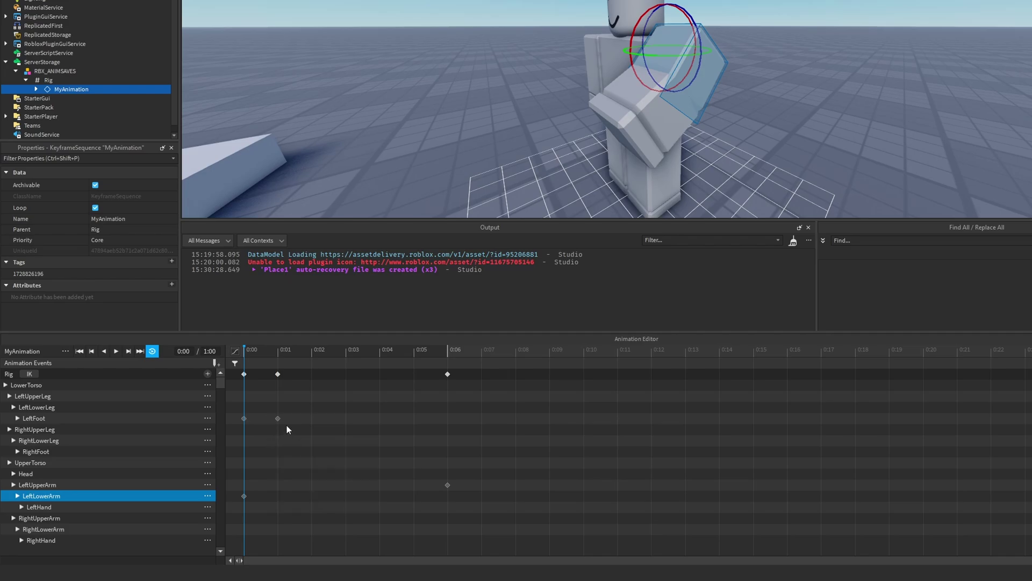
click(58, 428)
click(47, 420)
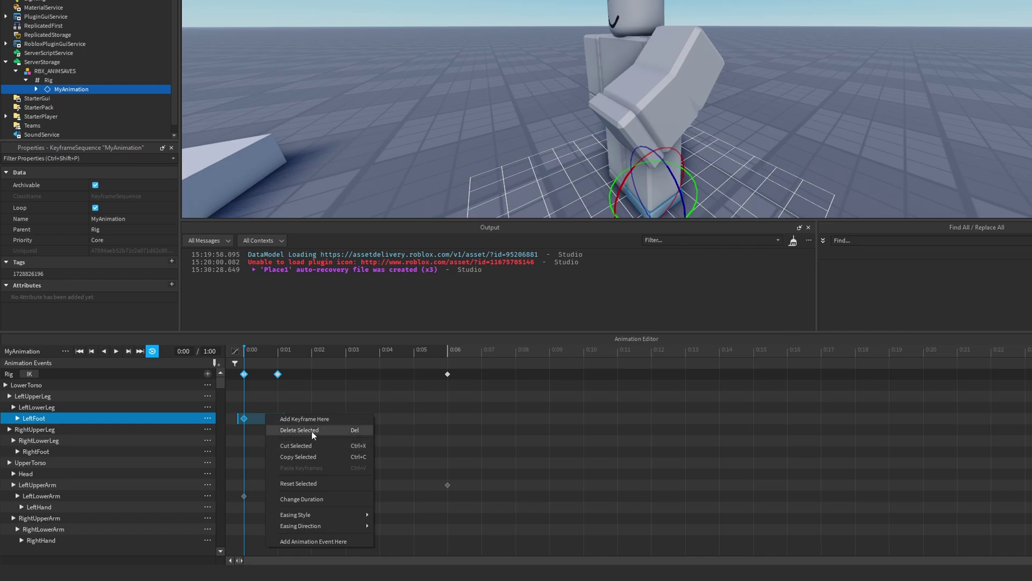
click(313, 430)
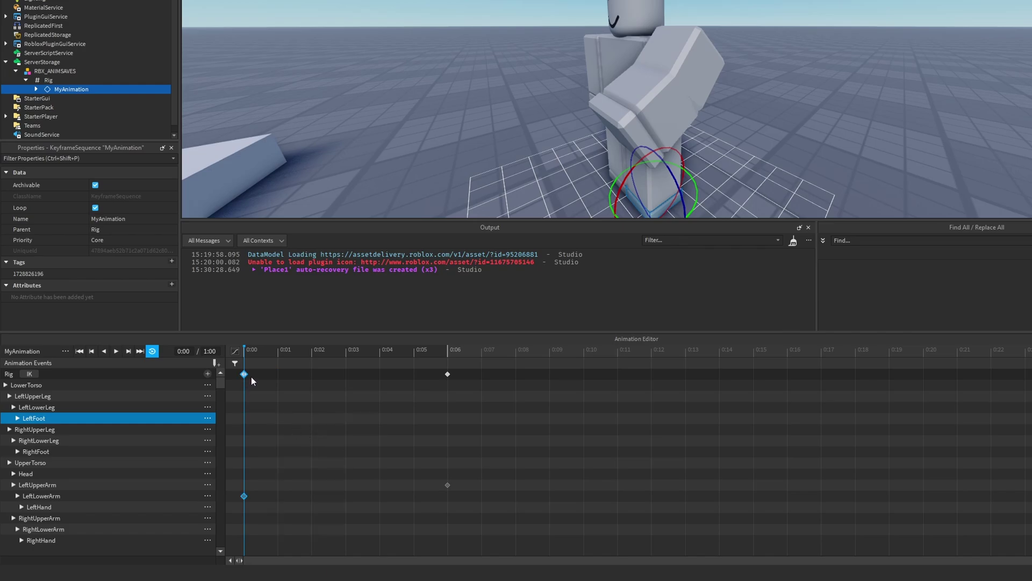
Step: Cut the existing keyframes at 0:00 and add a keyframe for the whole rig at 0:00
right_click(248, 378)
click(273, 418)
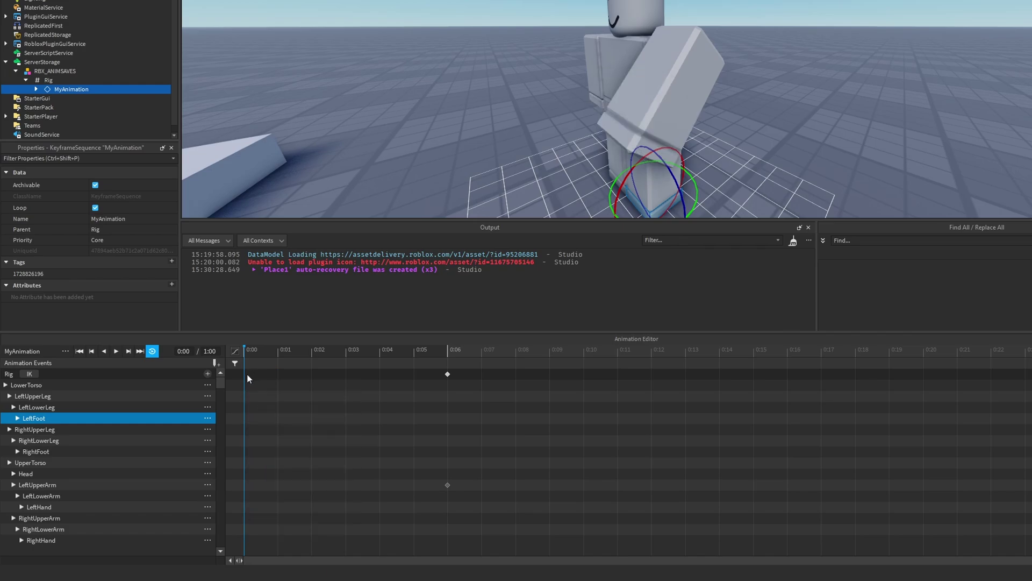
right_click(250, 372)
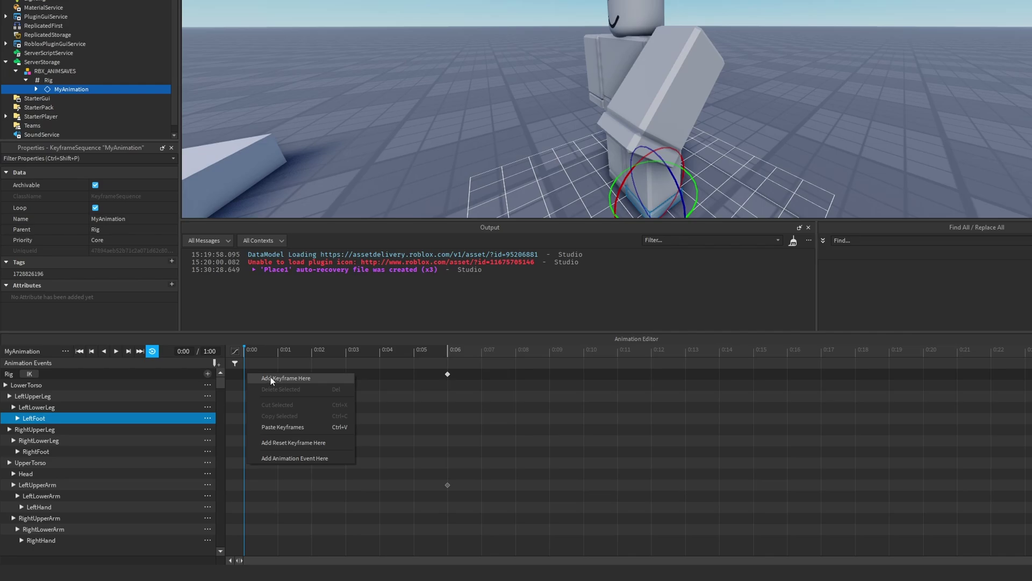
click(272, 379)
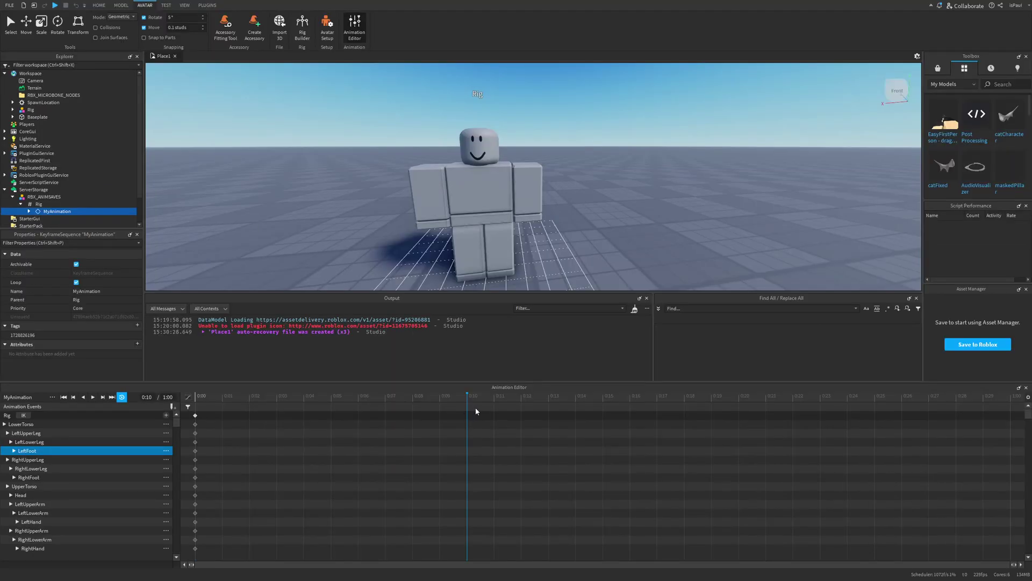
Step: Rotate the left upper leg at 0:04, and move and rotate it away from the body at 0:09
drag(476, 408, 240, 413)
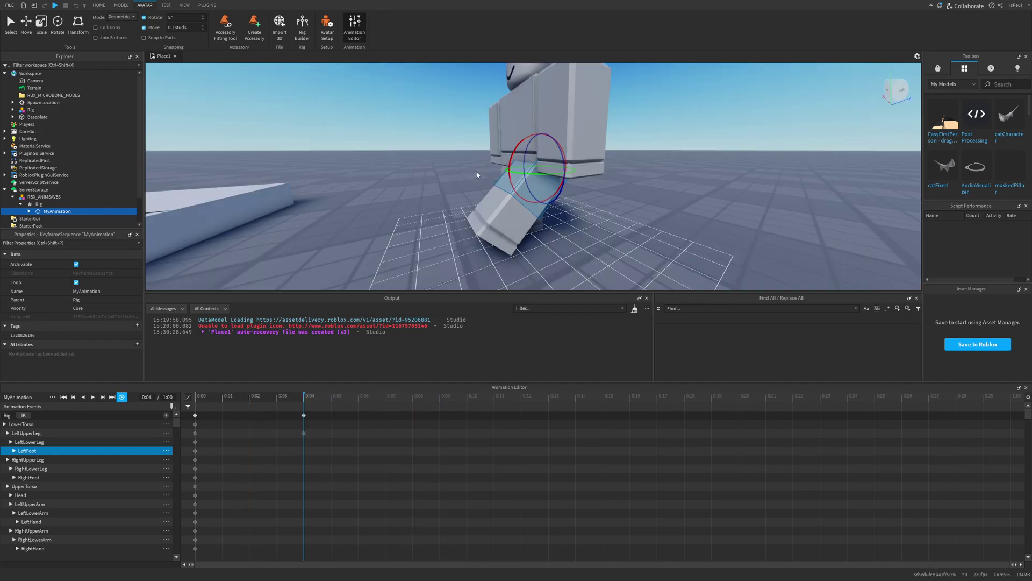
right_drag(612, 182, 612, 183)
scroll(612, 183, down, 3)
key(r)
drag(572, 217, 511, 210)
key(r)
click(499, 167)
click(482, 190)
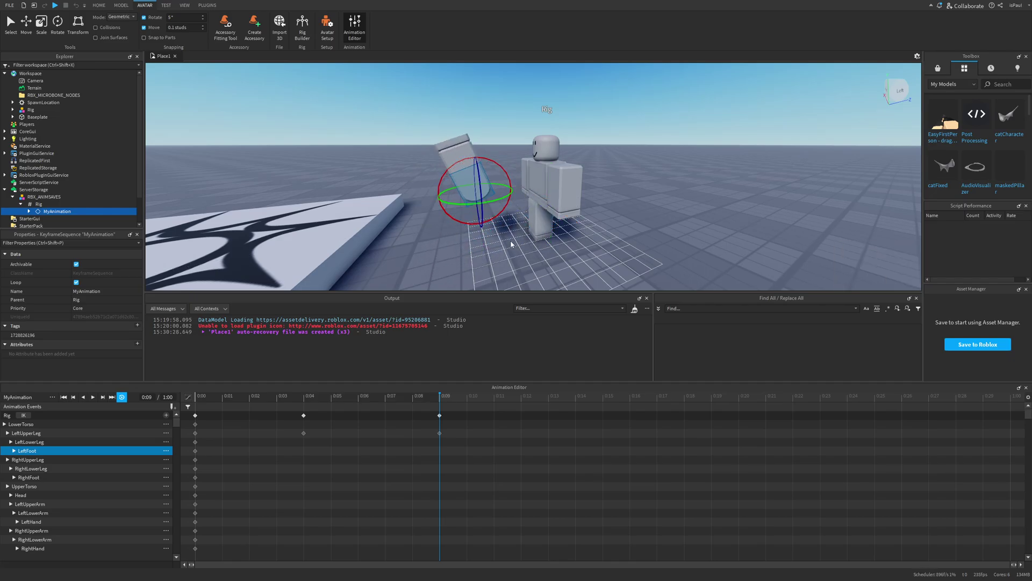
Step: Place the playhead at 0:15 and move the left upper leg high up away from the body, rotating it as well
right_drag(506, 207, 448, 197)
drag(474, 206, 475, 205)
right_drag(475, 205, 563, 219)
drag(519, 386, 521, 476)
drag(546, 398, 603, 399)
right_drag(544, 238, 569, 192)
key(r)
drag(533, 242, 533, 178)
key(r)
drag(559, 158, 525, 207)
drag(495, 175, 505, 201)
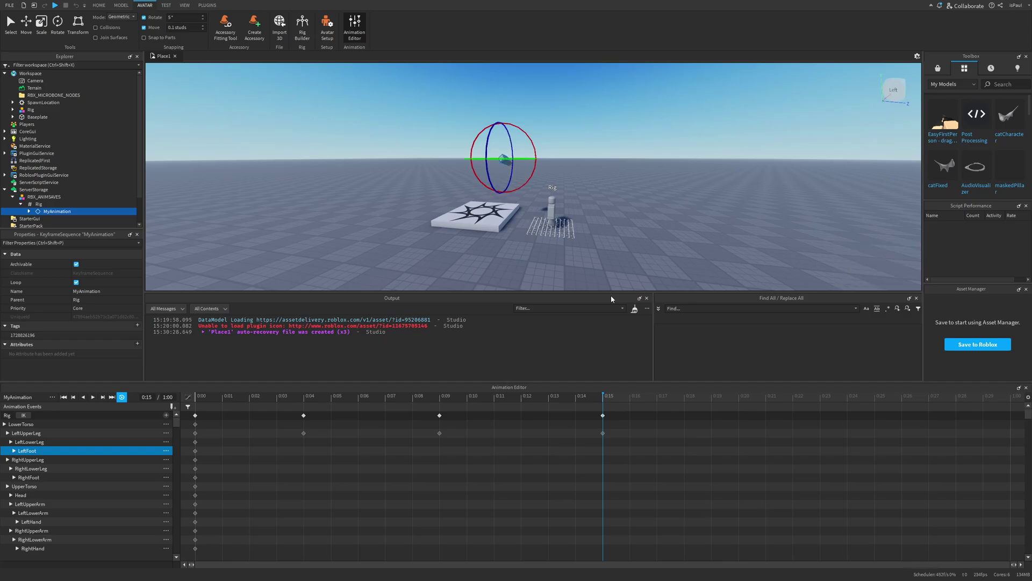
Step: Place the playhead at 0:23 and move the left upper leg even farther from the body
drag(682, 407, 764, 396)
click(820, 397)
drag(495, 157, 493, 74)
click(596, 161)
Step: Play the animation from 0:00 to preview the leg movement
right_drag(595, 160, 565, 189)
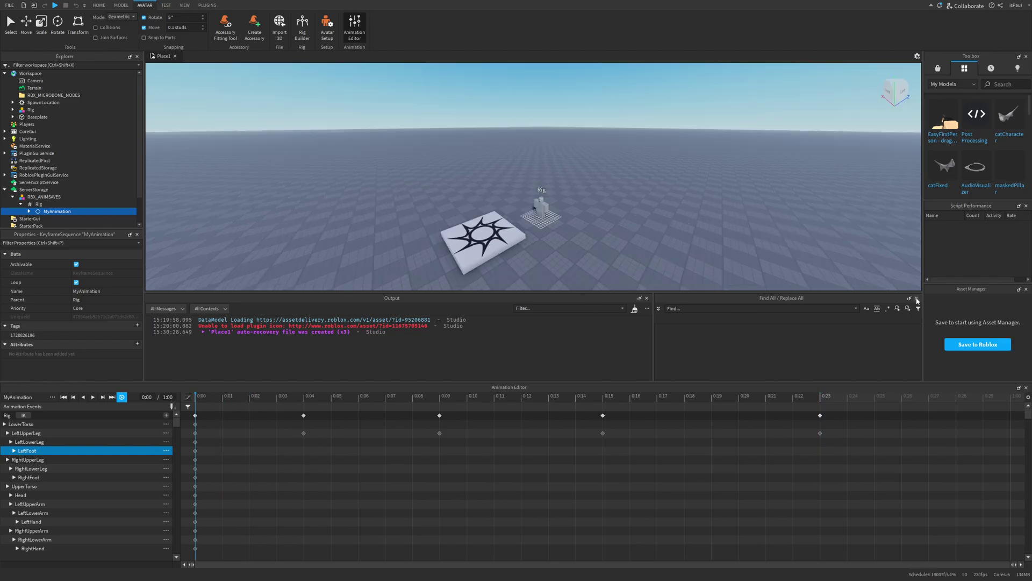
key(space)
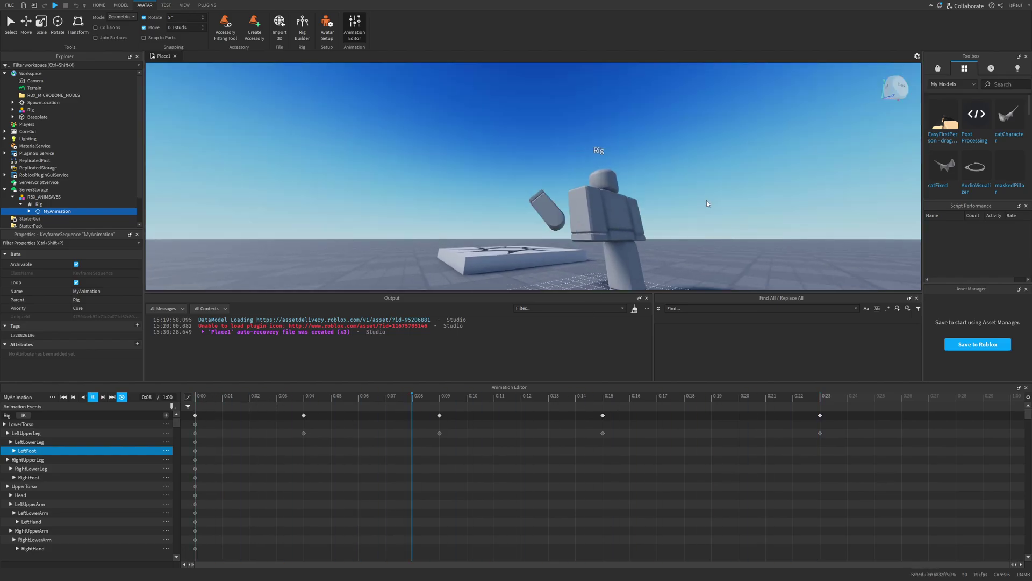
Step: Stop the looping playback and replay the left leg animation with looping off
right_drag(707, 200, 707, 200)
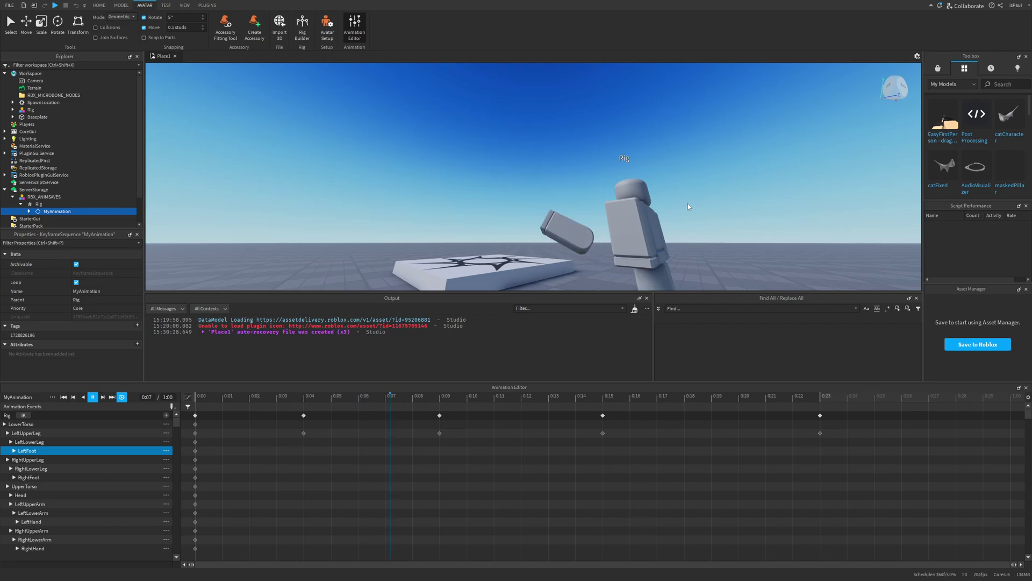
key(space)
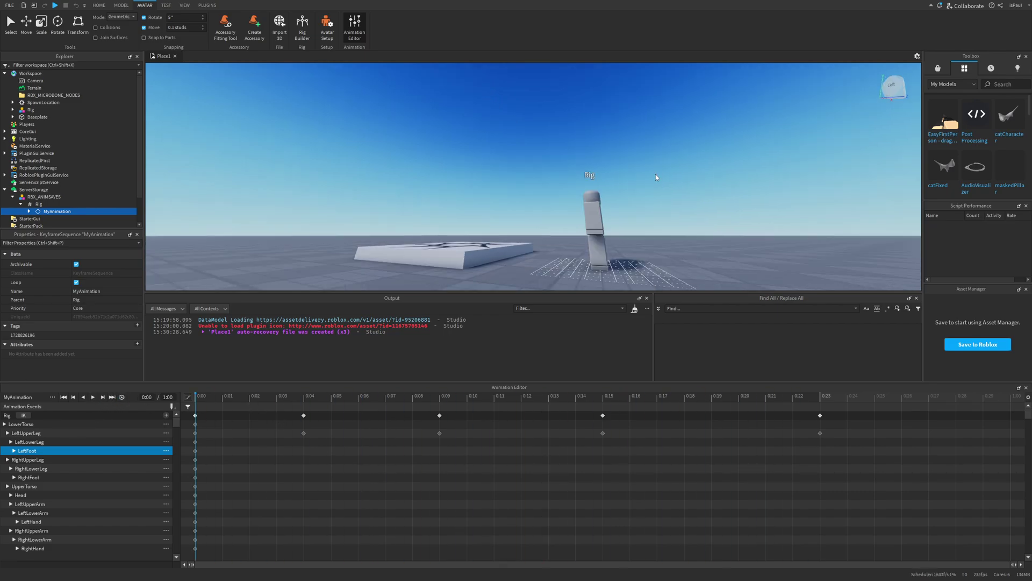
key(space)
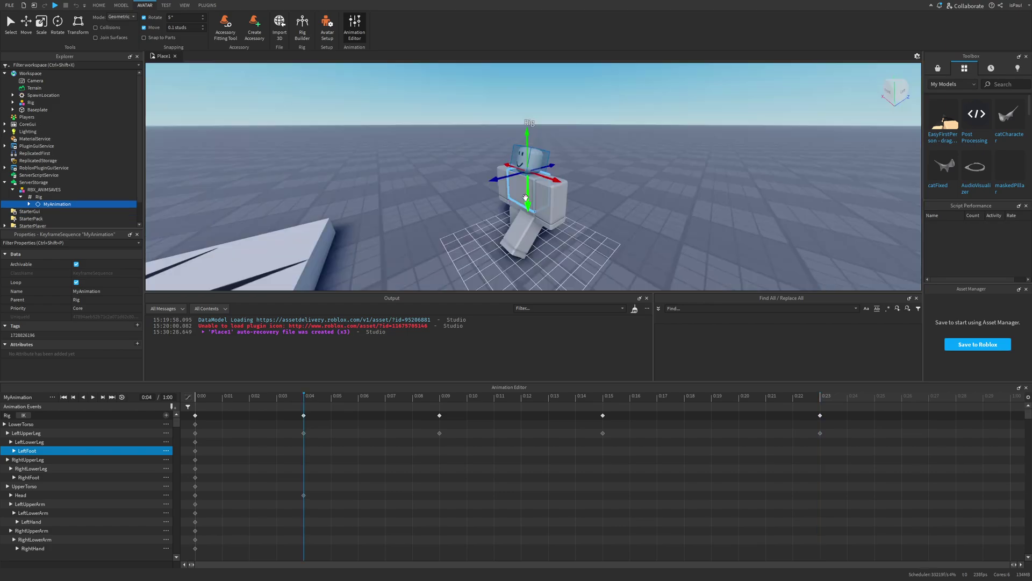
Step: Move the head progressively farther from the body with keyframes at 0:04, 0:10, 0:16 and 0:23, and play the result
drag(526, 197, 523, 160)
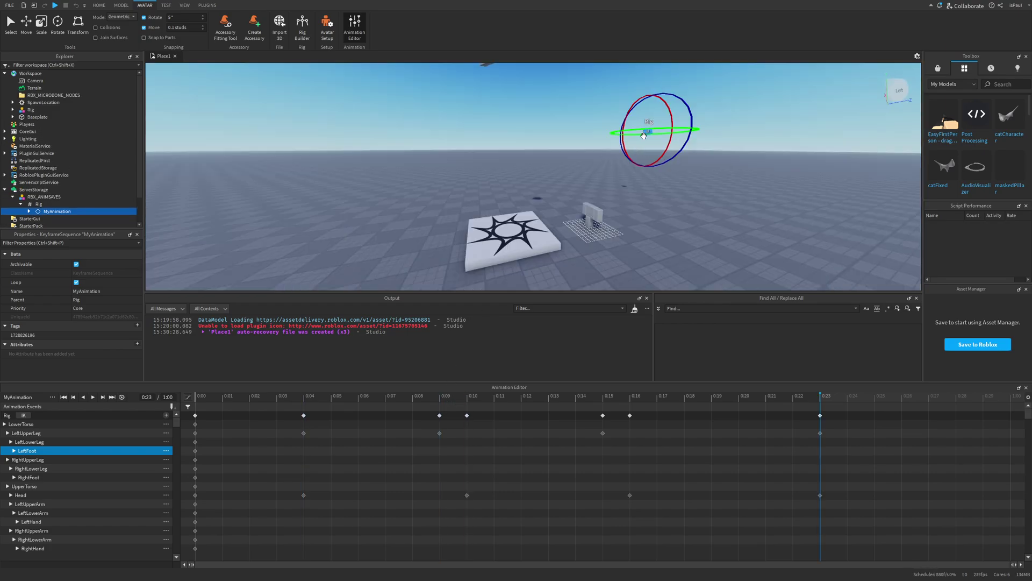
scroll(668, 217, down, 3)
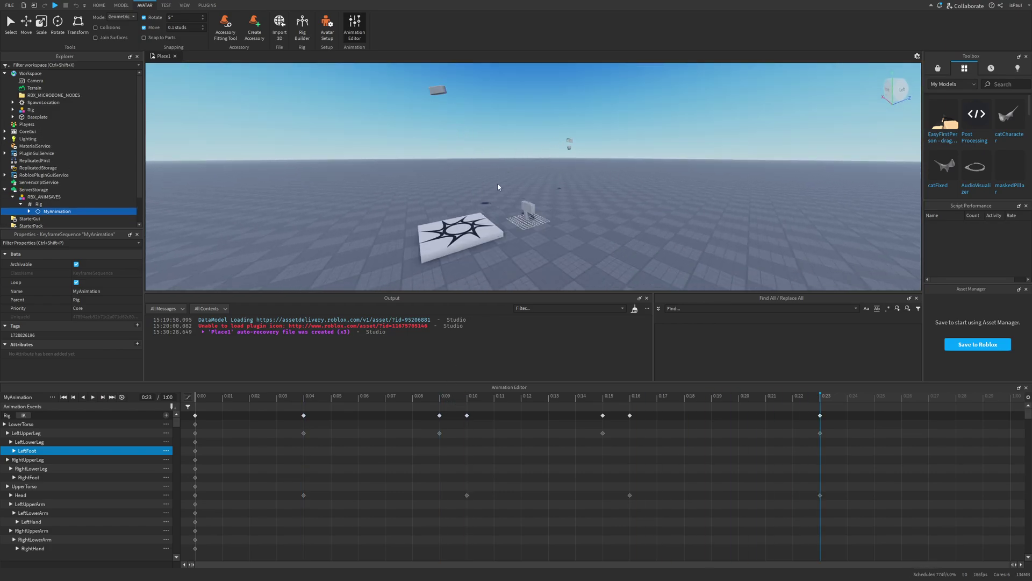
key(space)
right_drag(632, 214, 631, 211)
scroll(631, 211, up, 5)
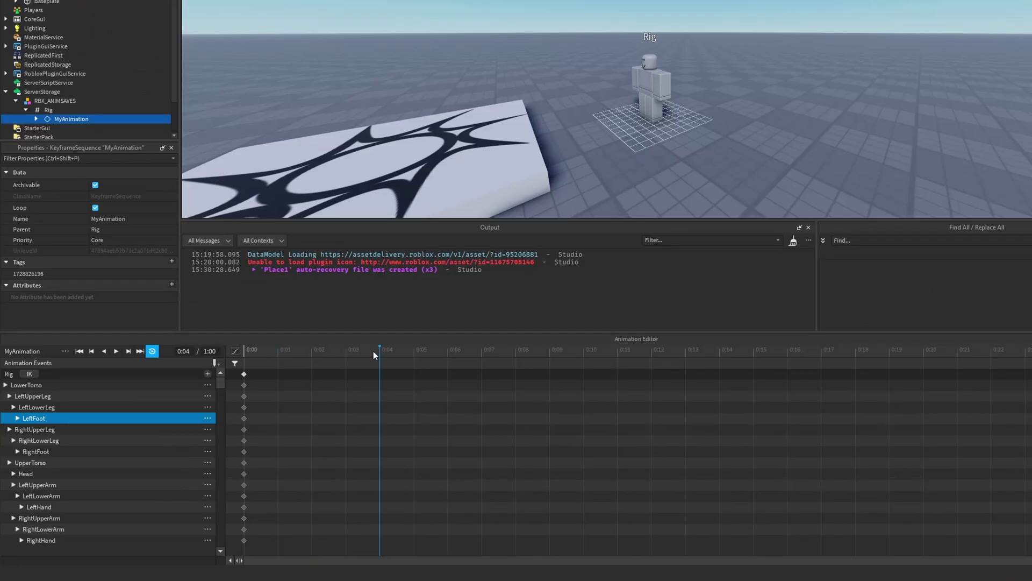
Step: Place the playhead at 0:03 and rotate the left upper leg, and continue posing the left leg at 0:05 and 0:09
drag(373, 351, 344, 356)
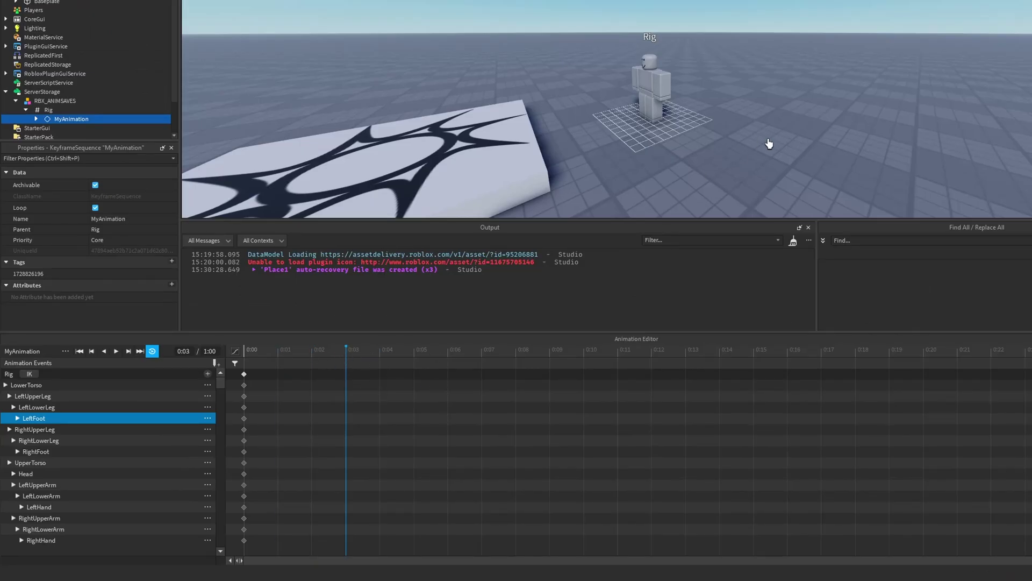
scroll(769, 144, up, 5)
click(648, 92)
mouse_move(648, 92)
mouse_down()
mouse_move(638, 96)
mouse_move(648, 98)
mouse_up()
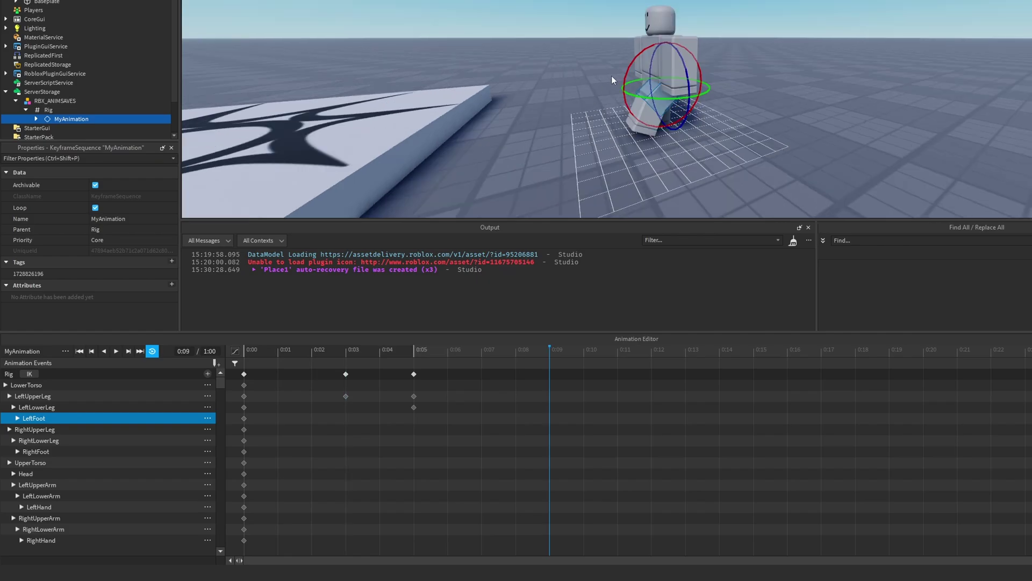
drag(611, 76, 604, 97)
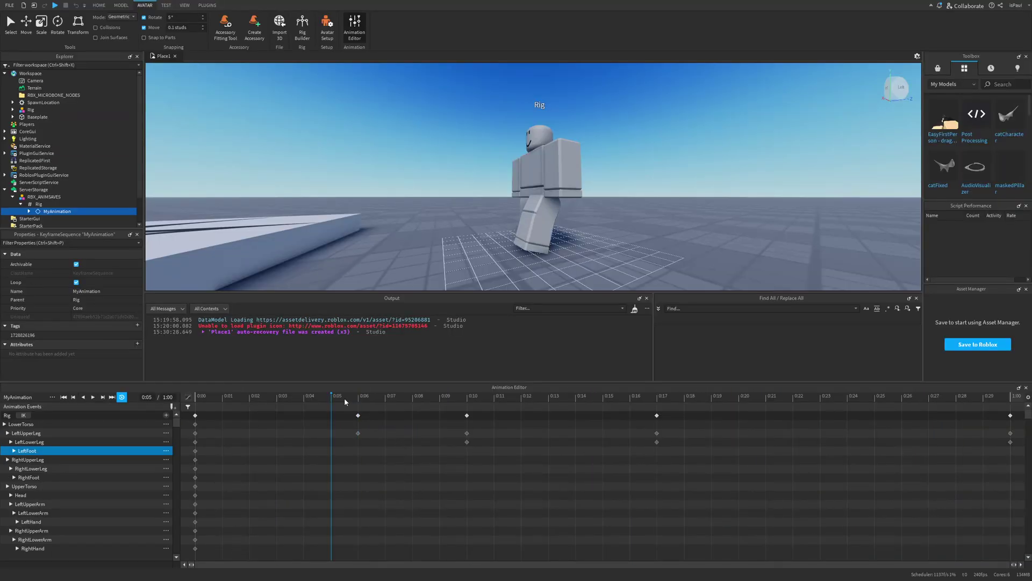
Step: Set the easing style of the 0:06 keyframe to Constant and play the animation
click(358, 415)
right_click(358, 415)
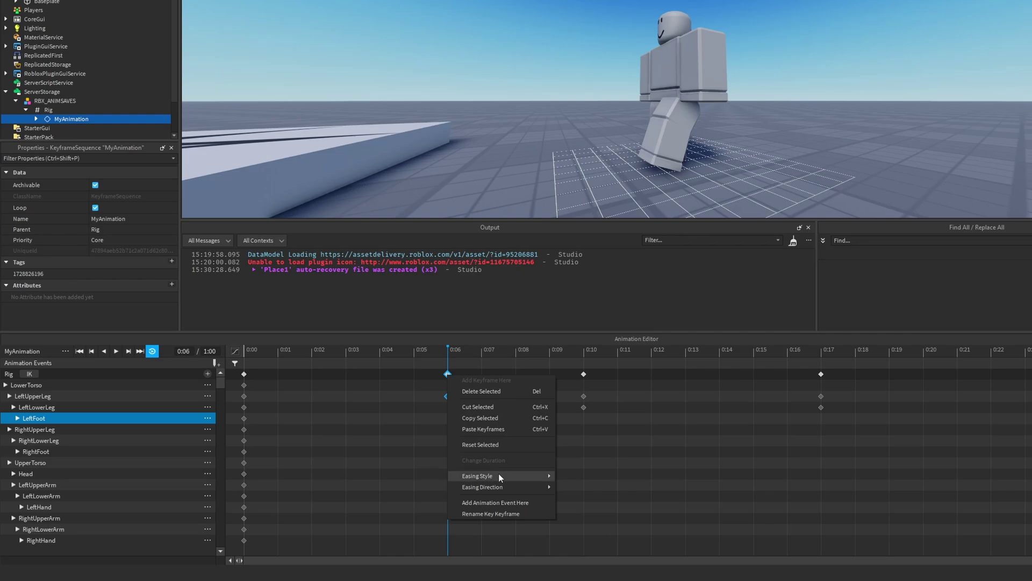
mouse_move(501, 489)
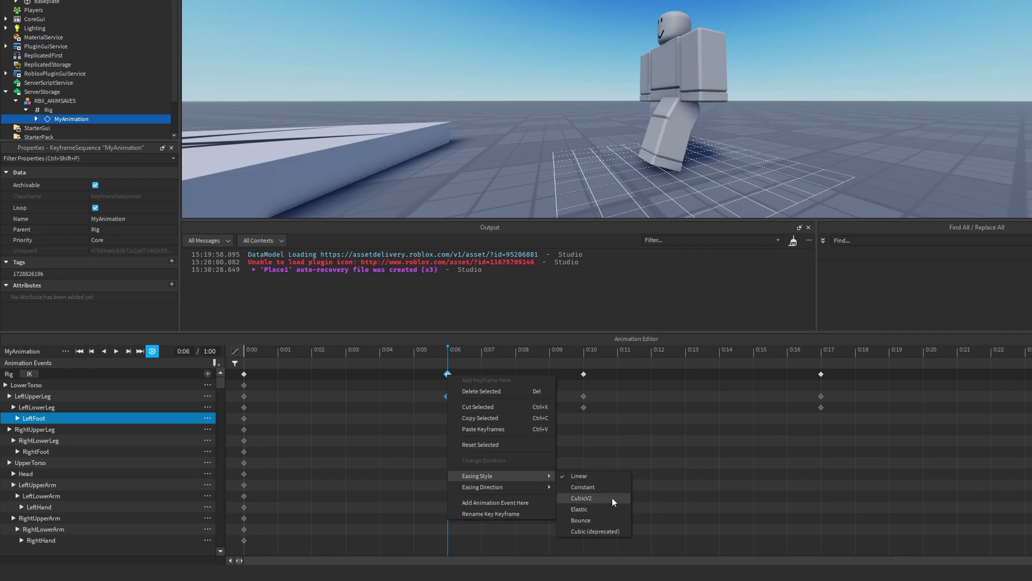
click(589, 488)
key(space)
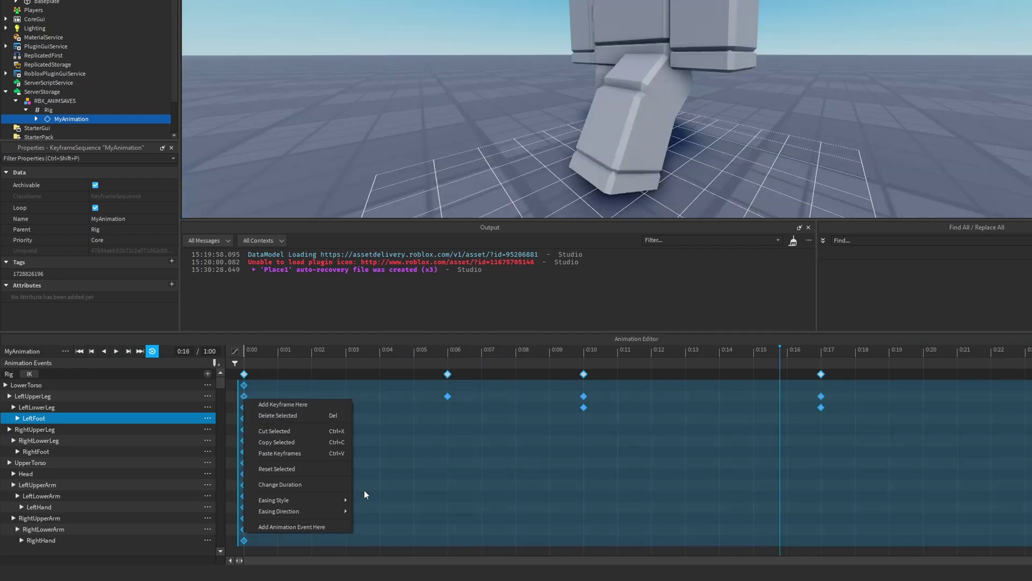
Step: Set the easing style of all keyframes to Constant and preview the leg motion
mouse_move(347, 500)
click(407, 512)
click(413, 467)
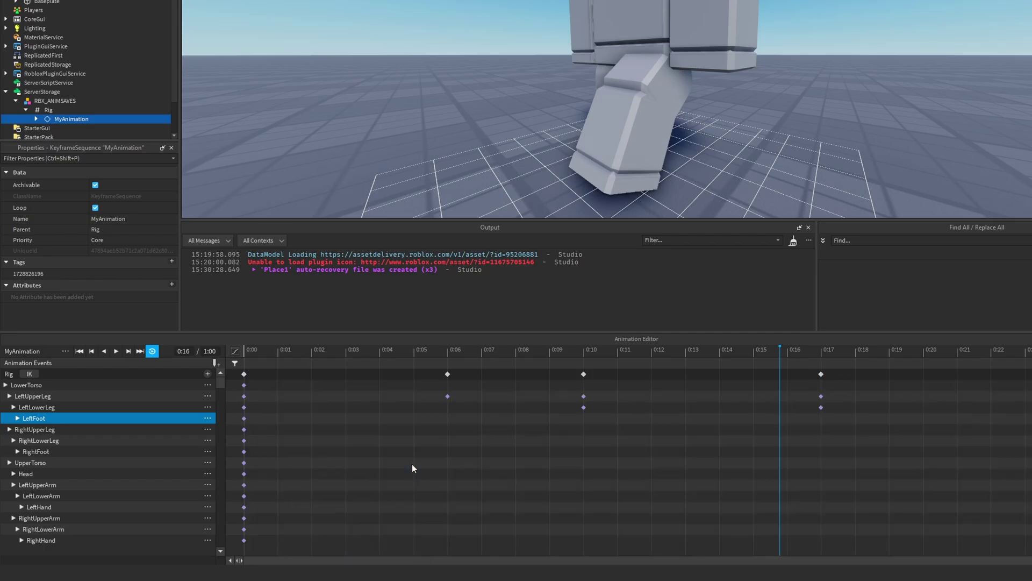
scroll(592, 242, down, 2)
right_drag(592, 242, 592, 248)
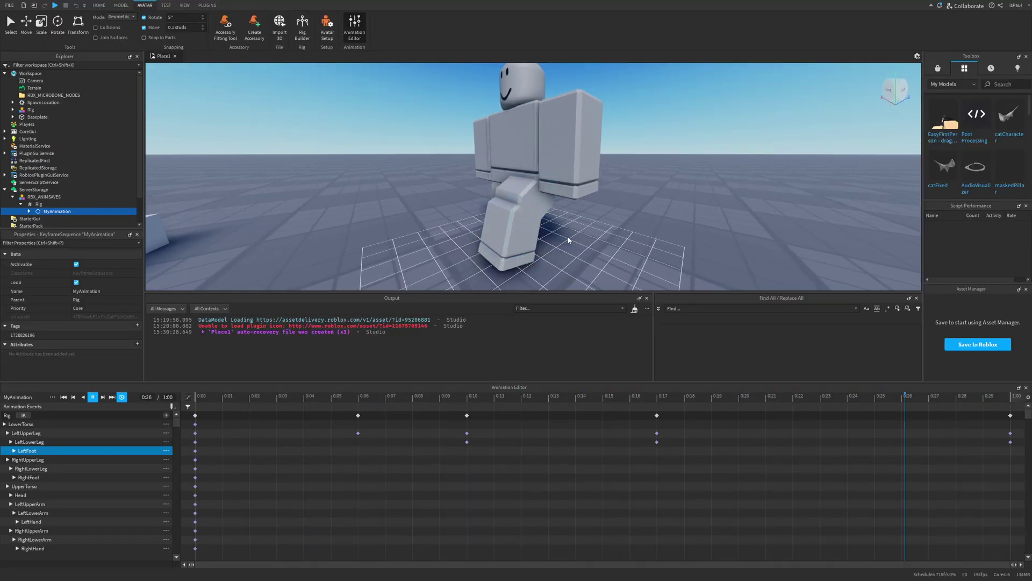
Step: Scrub the playhead between 0:00 and 0:06 to examine how constant easing affects the leg
click(347, 403)
drag(347, 402, 267, 401)
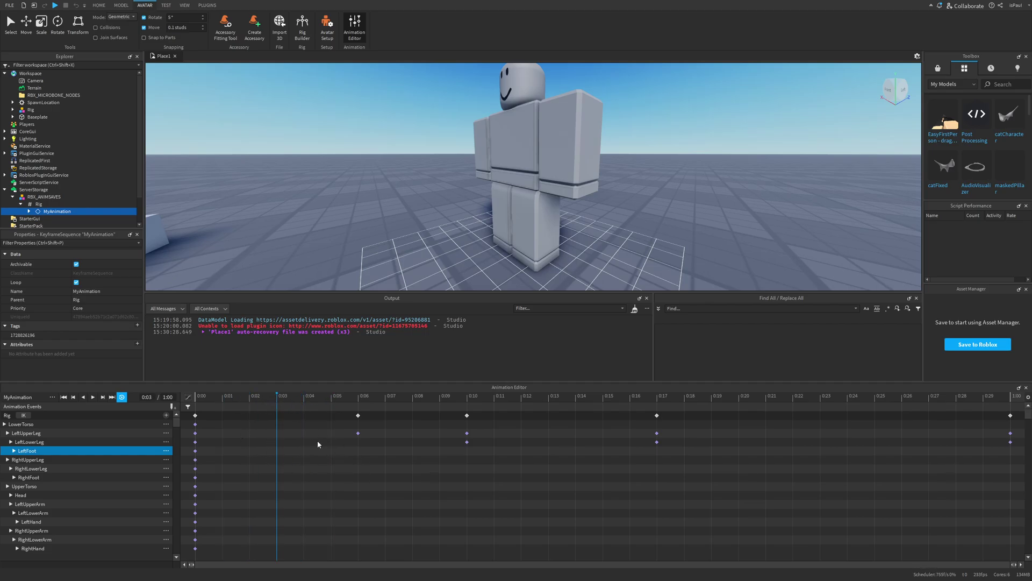
click(199, 399)
mouse_move(360, 407)
mouse_down()
mouse_move(332, 401)
mouse_move(357, 403)
mouse_up()
Step: Select all keyframes, set their easing style to CubicV2, and play the animation
key(ctrl+a)
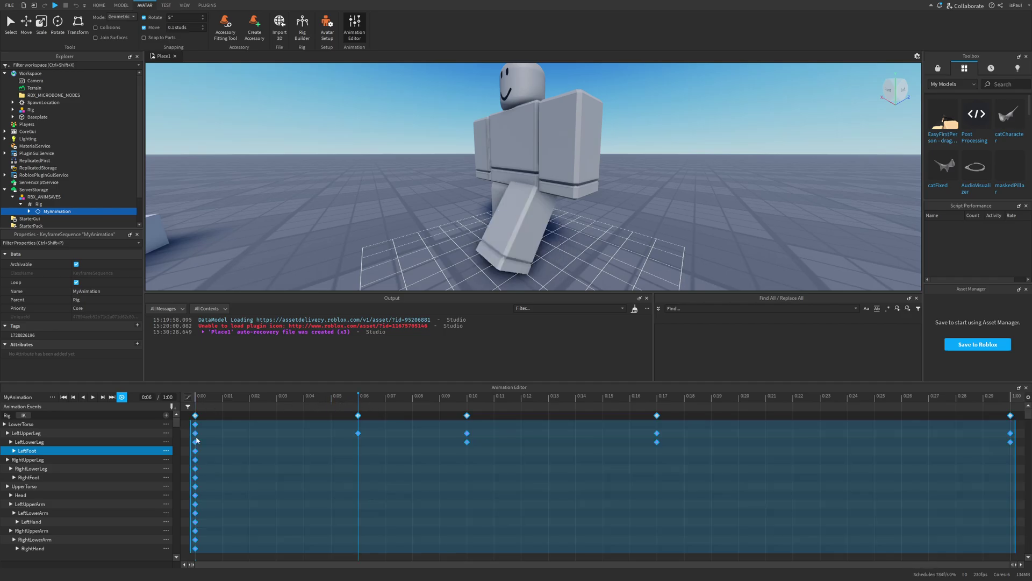
right_click(198, 436)
mouse_move(295, 529)
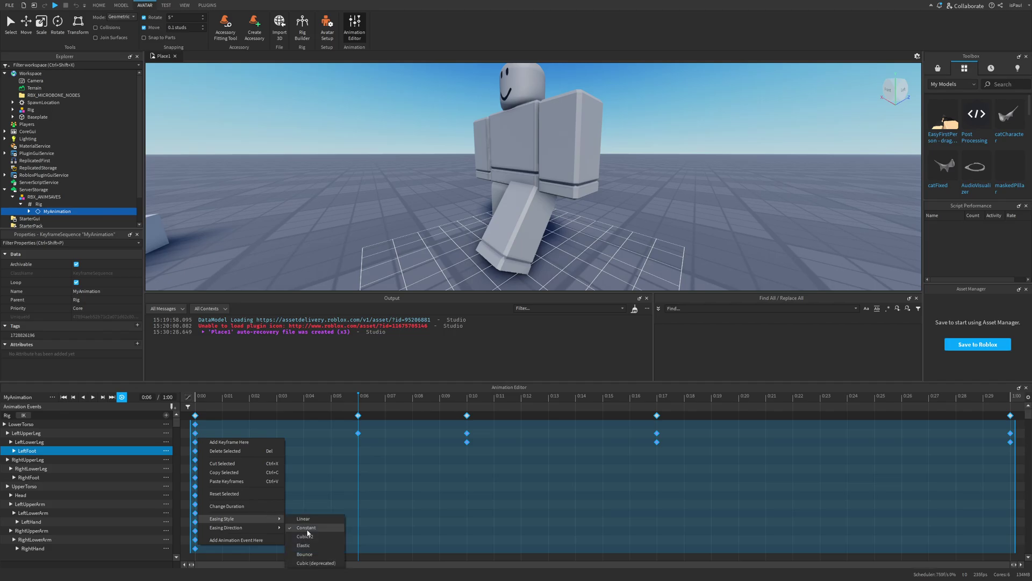
click(320, 540)
click(320, 540)
key(space)
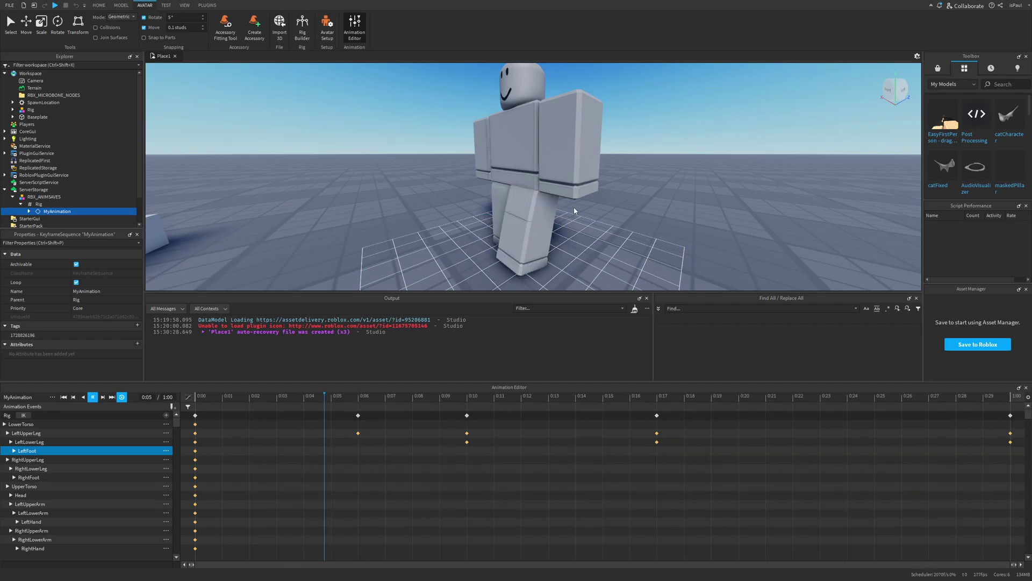
Step: Assign different easing styles to the 0:00, 0:10 and 0:17 keyframes, with Constant at 0:10
key(space)
drag(185, 420, 235, 554)
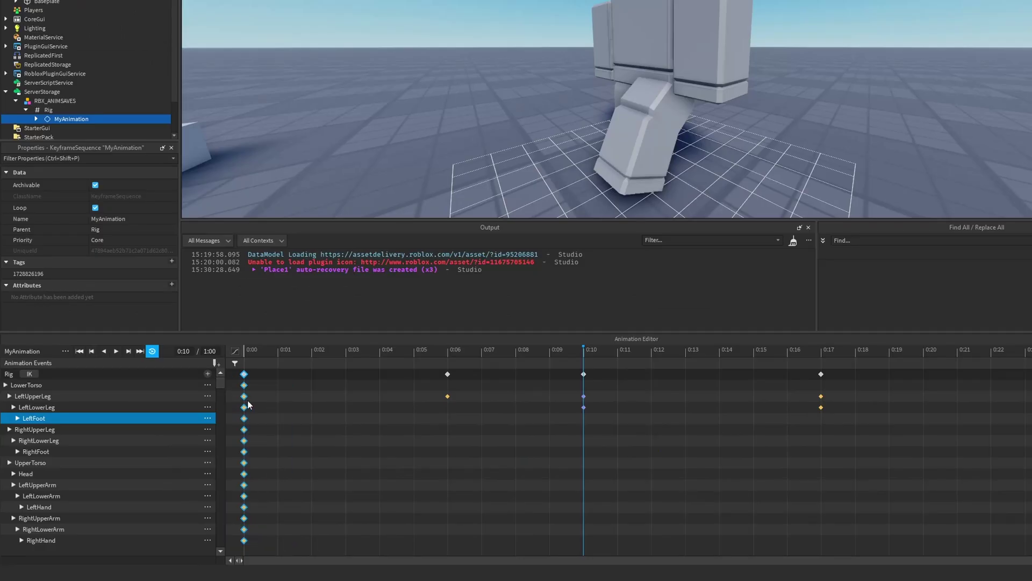
right_click(207, 437)
mouse_move(264, 520)
click(400, 546)
click(676, 475)
Step: Play the animation to preview the mixed easing styles on the leg and upper torso
key(space)
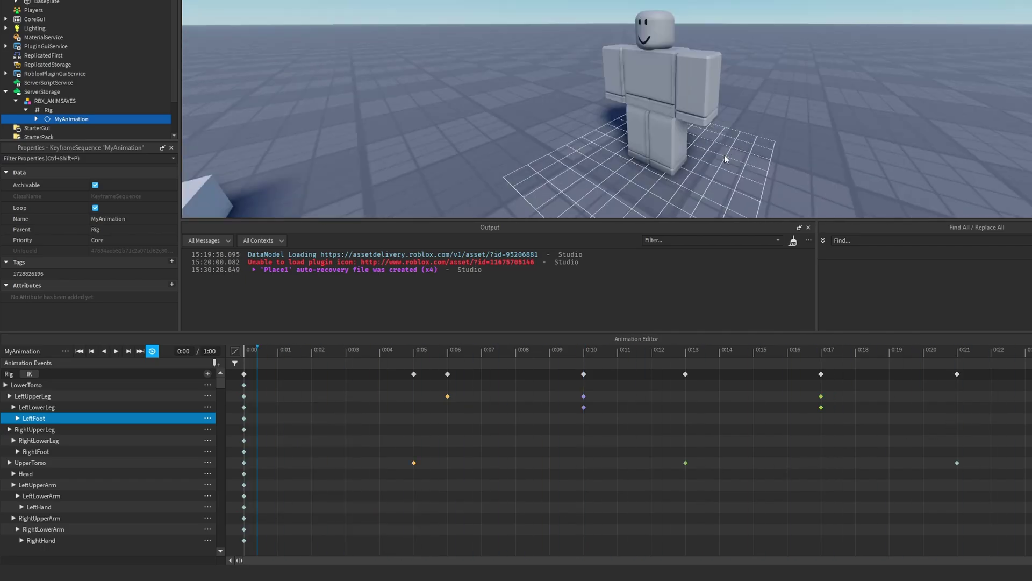
key(space)
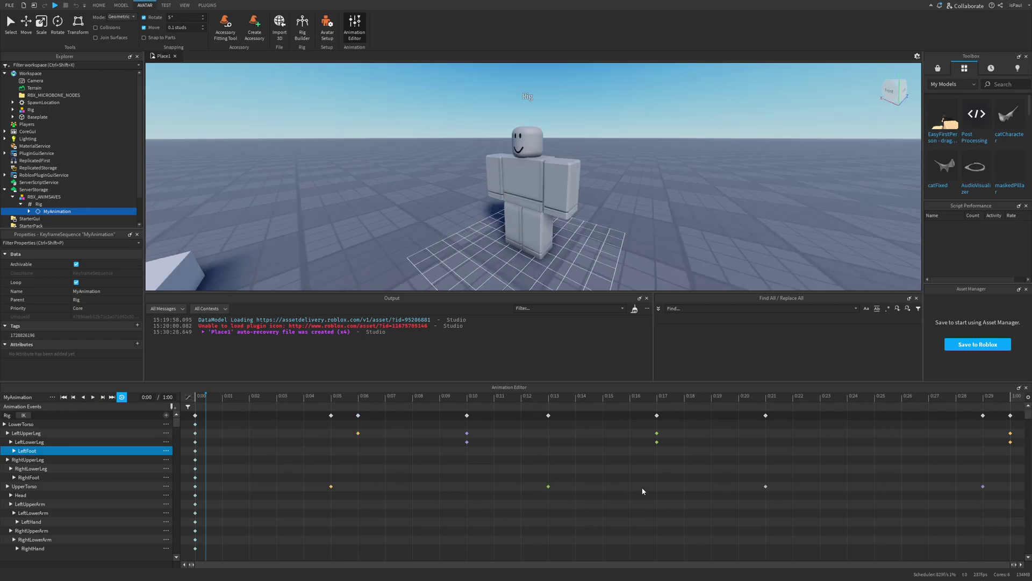
key(space)
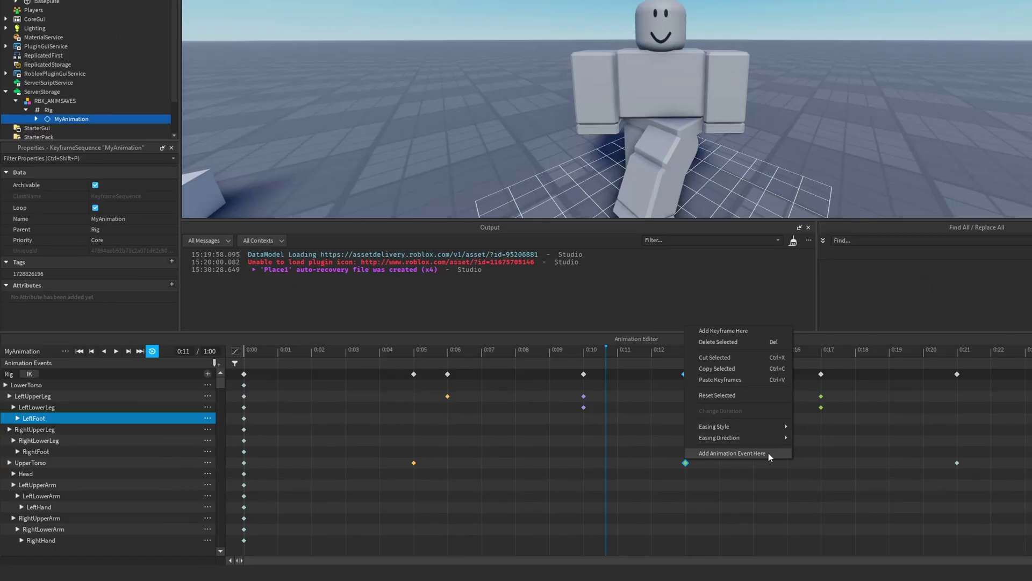
Step: Examine the easing style and direction options for the upper torso keyframes at 0:13 and 0:21
mouse_move(766, 439)
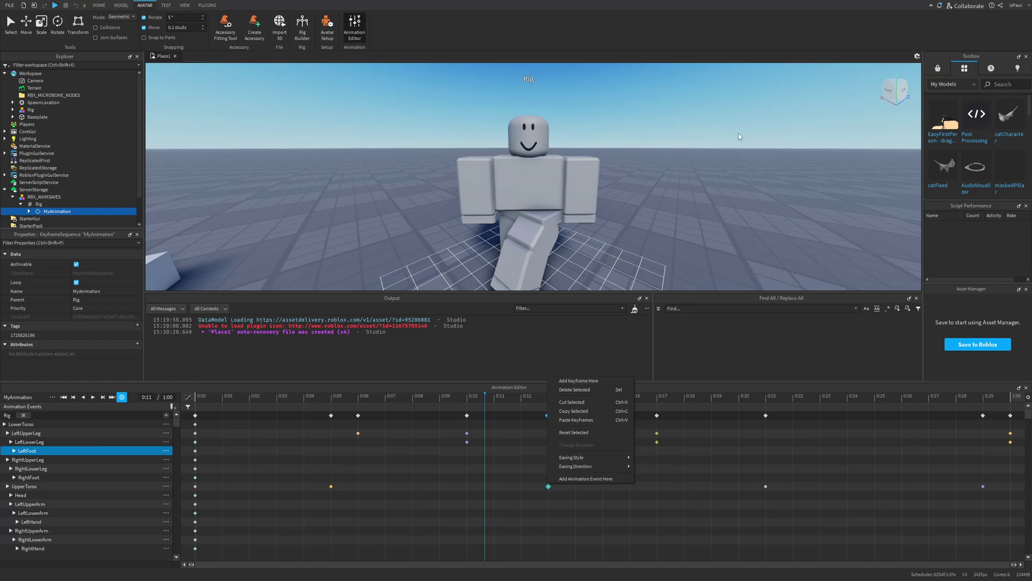
mouse_move(591, 467)
click(623, 494)
right_click(553, 492)
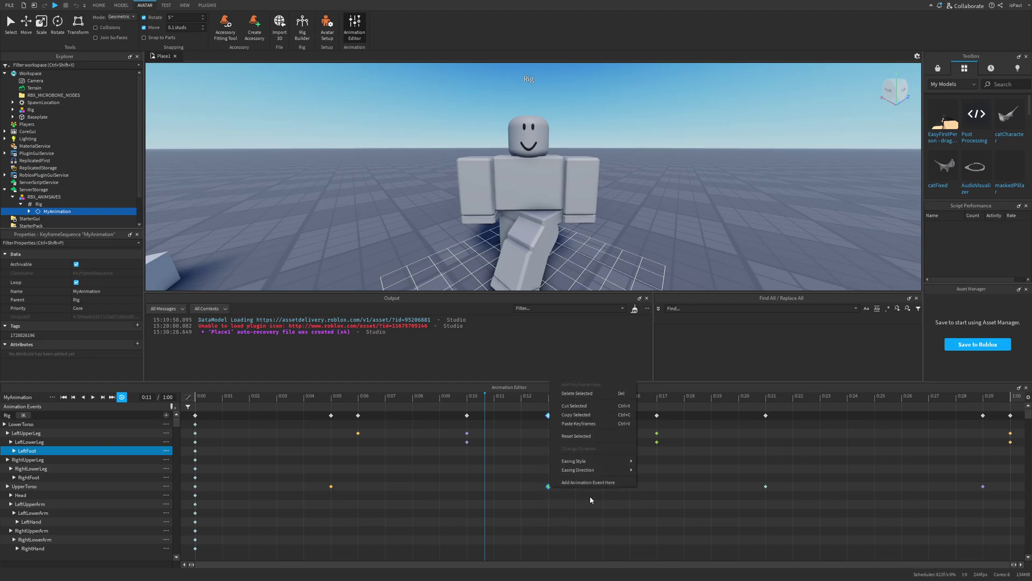
click(766, 487)
right_click(765, 487)
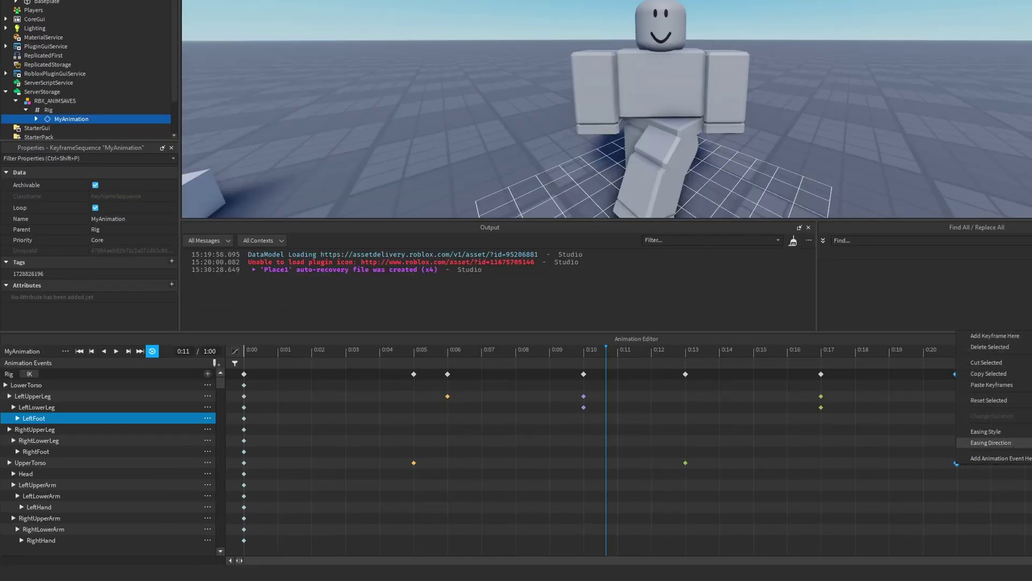
key(Escape)
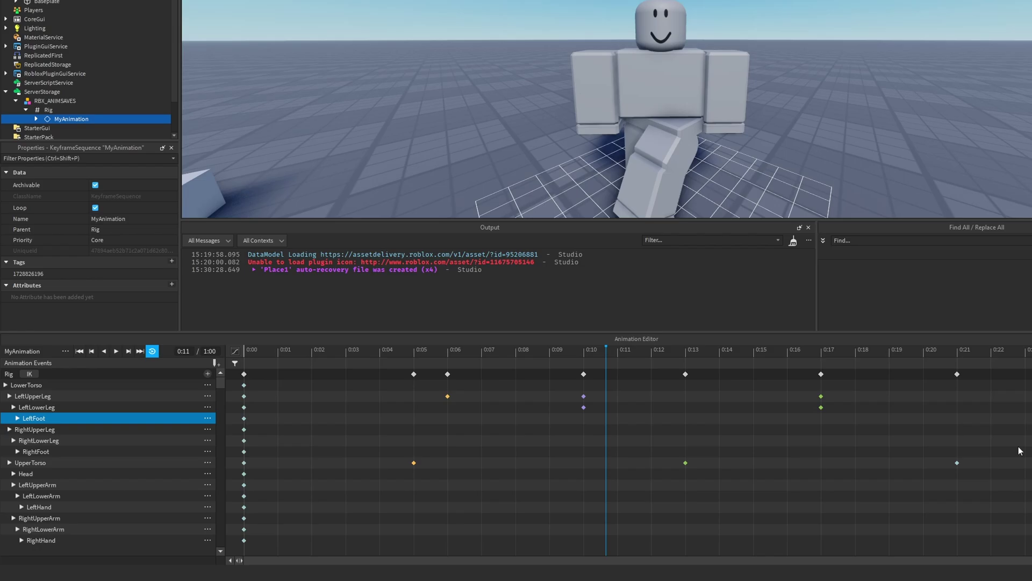
Step: Play the animation and scrub the playhead back to 0:00
key(space)
scroll(801, 129, down, 3)
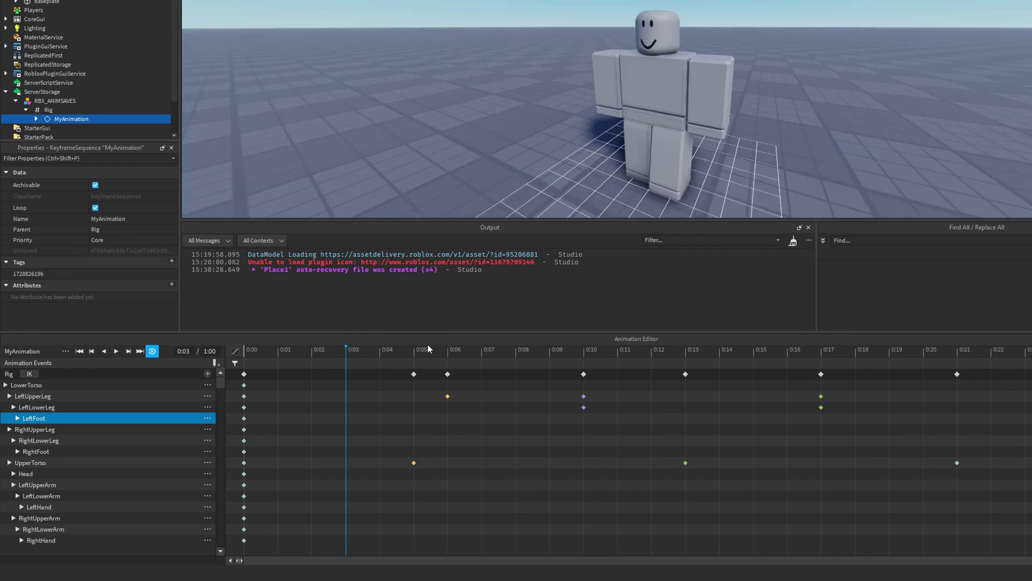
drag(428, 348, 242, 355)
Step: Set the animation priority to Movement
click(65, 351)
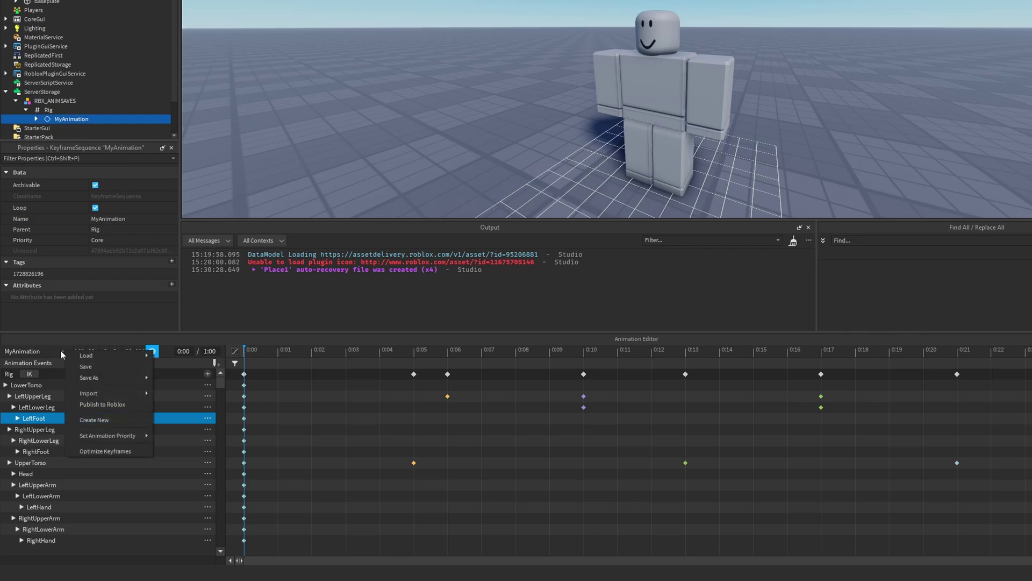
mouse_move(66, 354)
mouse_move(115, 440)
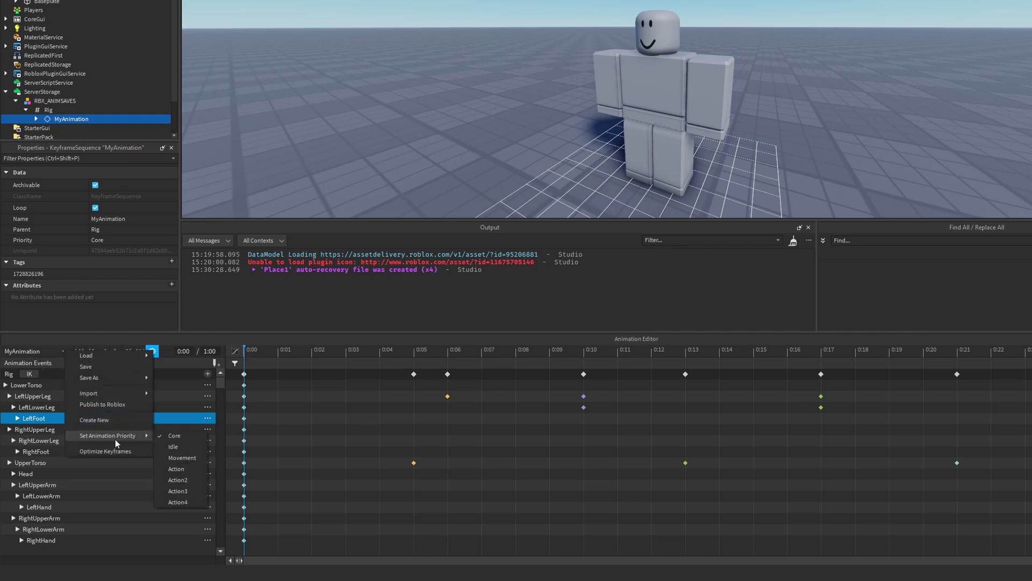
click(190, 461)
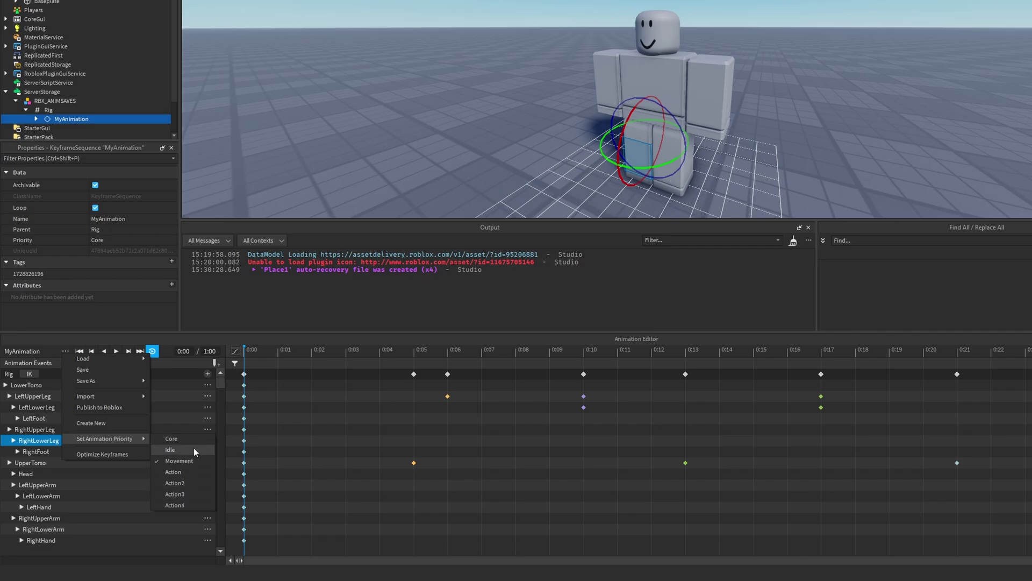
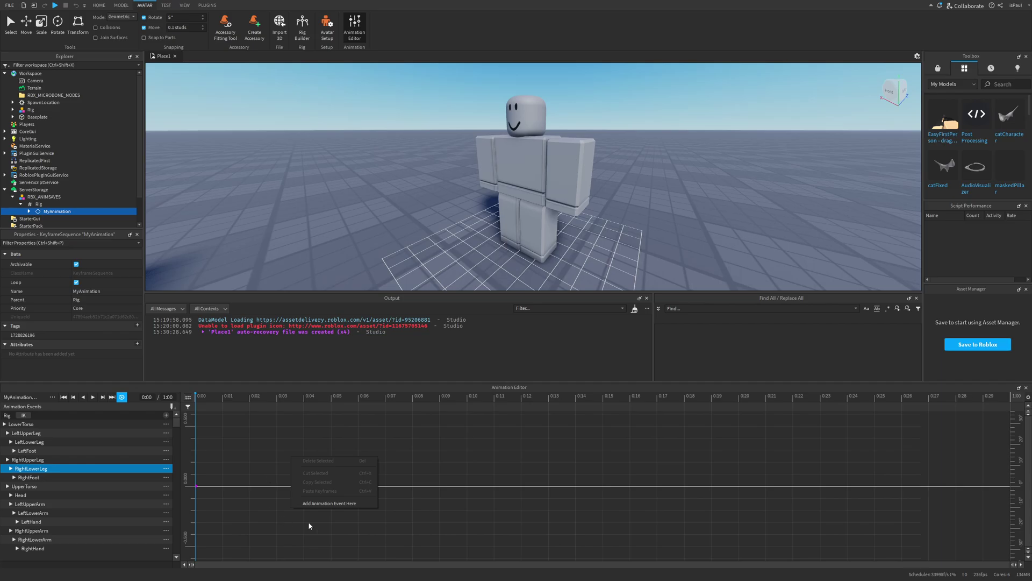
Step: Rotate the right upper leg at 0:02 and display its track in the curve editor
click(250, 399)
click(509, 227)
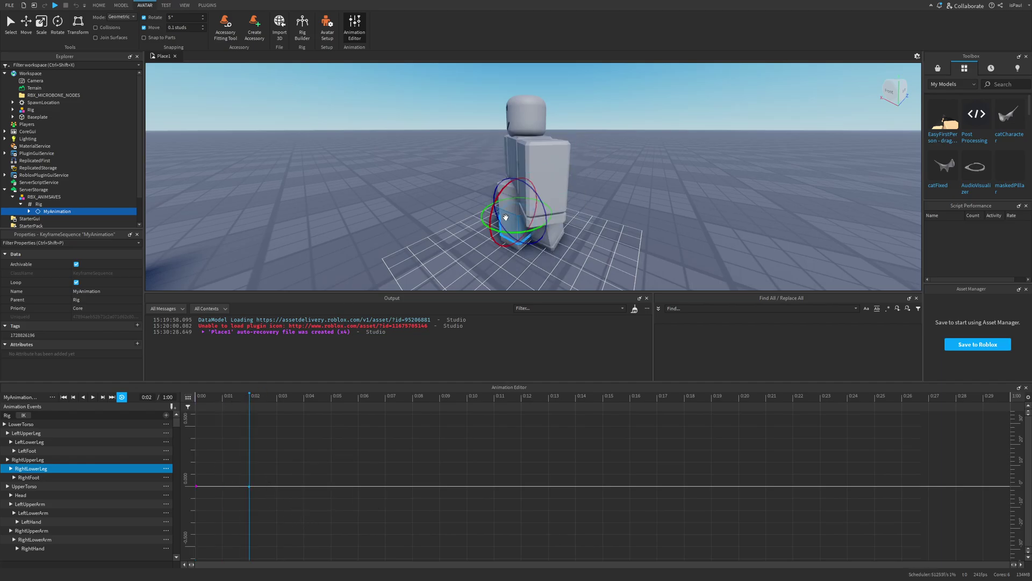
click(504, 205)
drag(491, 195, 469, 211)
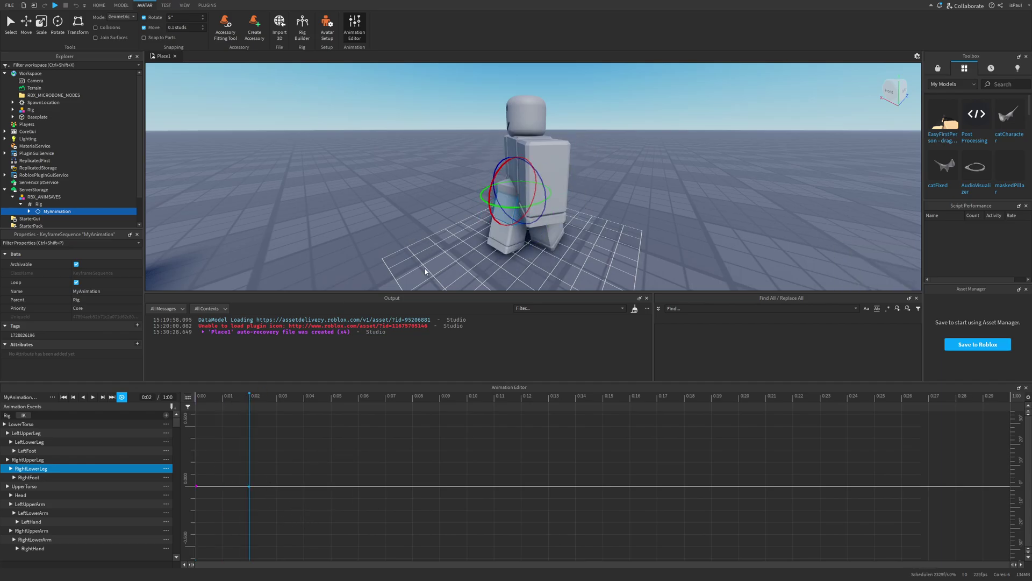
click(341, 396)
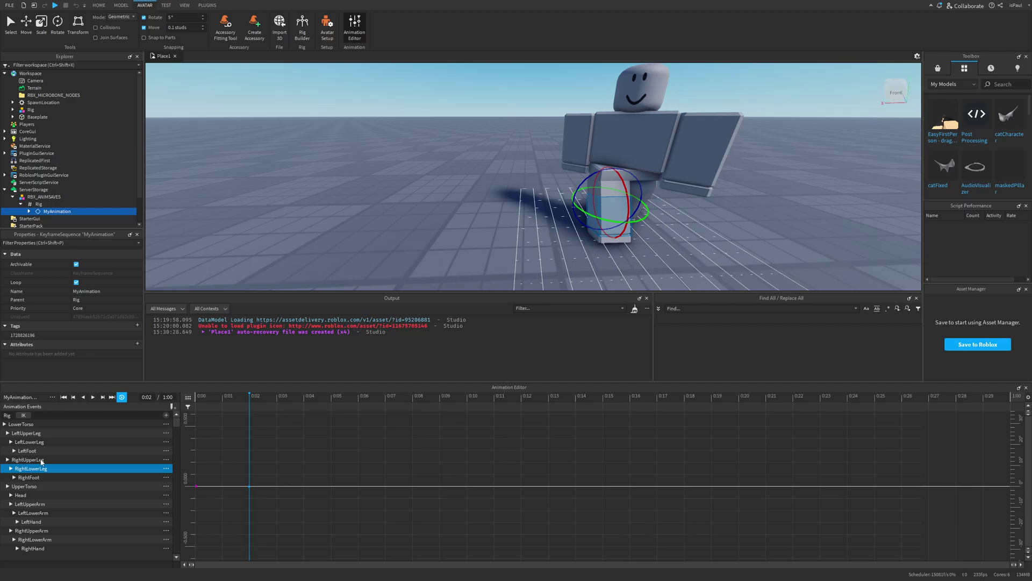
click(39, 459)
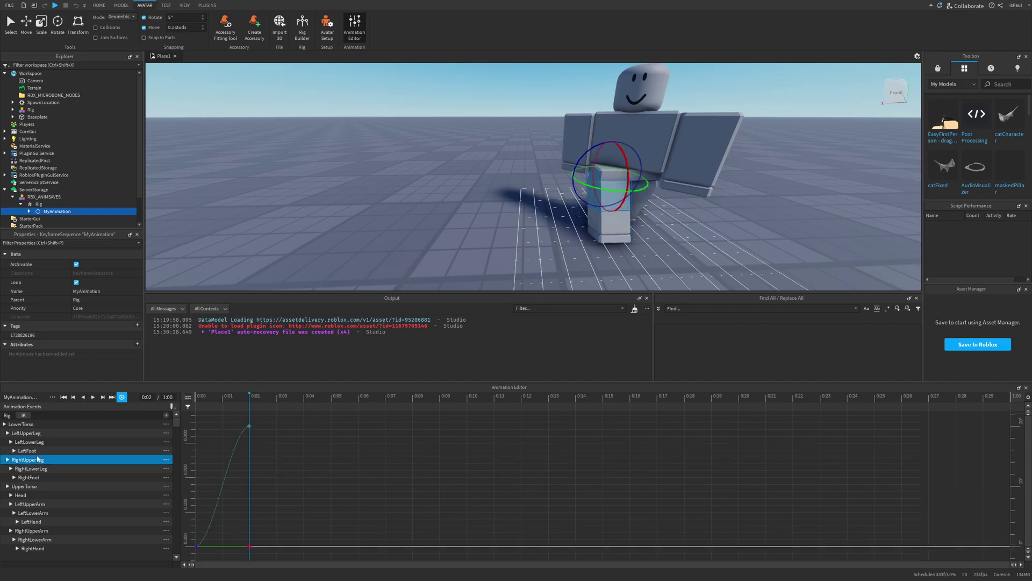
Step: Display the left upper leg's rotation curve and tilt the tangent handles of its 0:06 keyframe more steeply
click(33, 477)
click(33, 433)
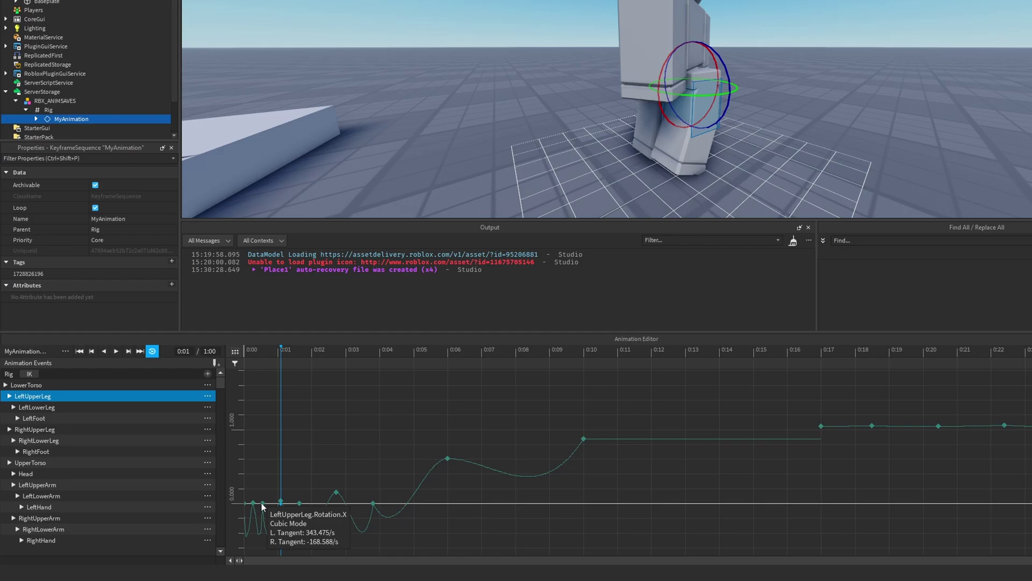
click(336, 492)
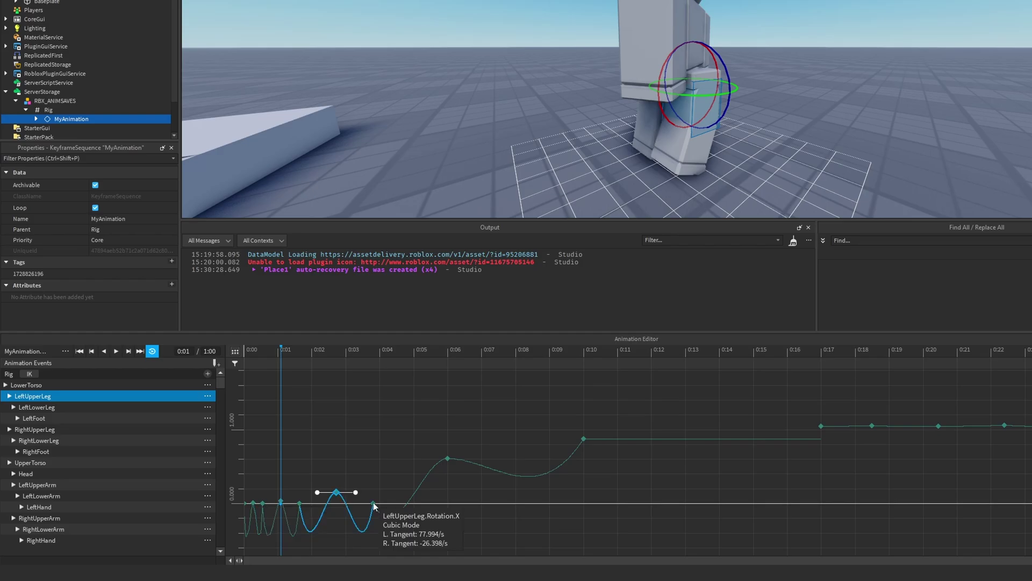
click(448, 459)
drag(467, 459, 442, 477)
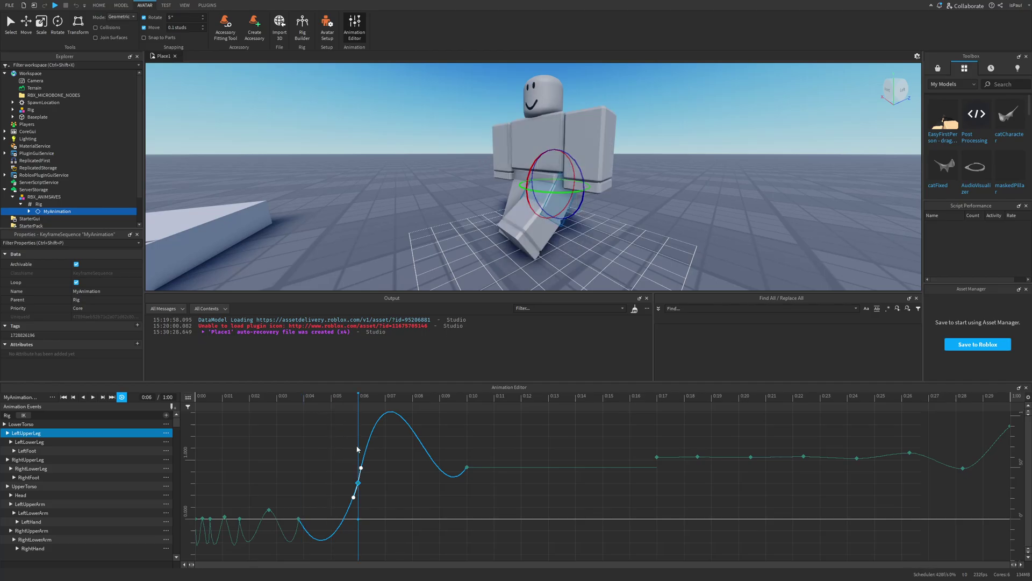
Step: Bend the outgoing tangent of the left upper leg's 0:10 keyframe upward and play the animation to check it
click(190, 398)
click(191, 398)
drag(430, 403, 644, 427)
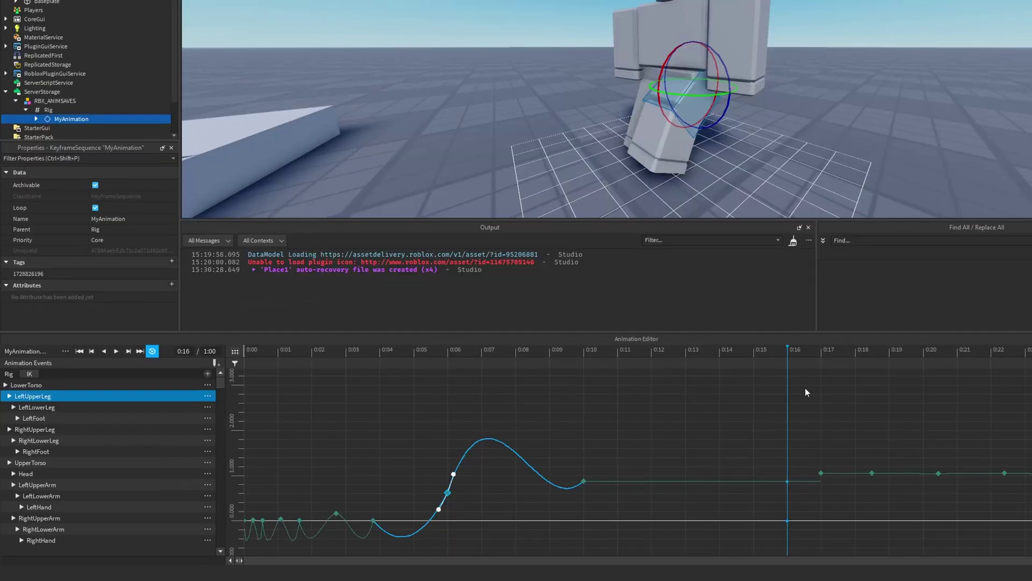
drag(805, 388, 806, 389)
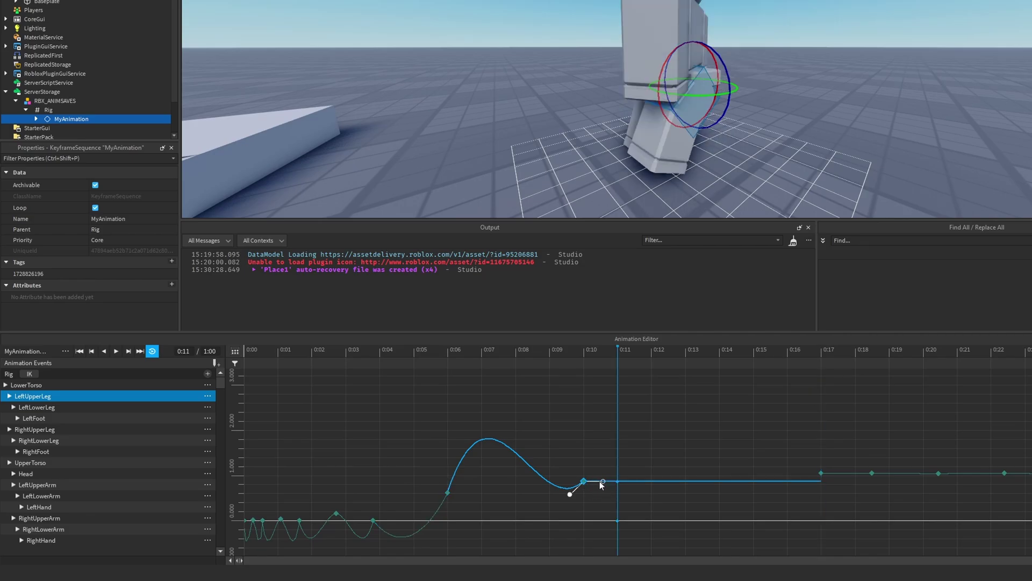
drag(602, 482, 663, 380)
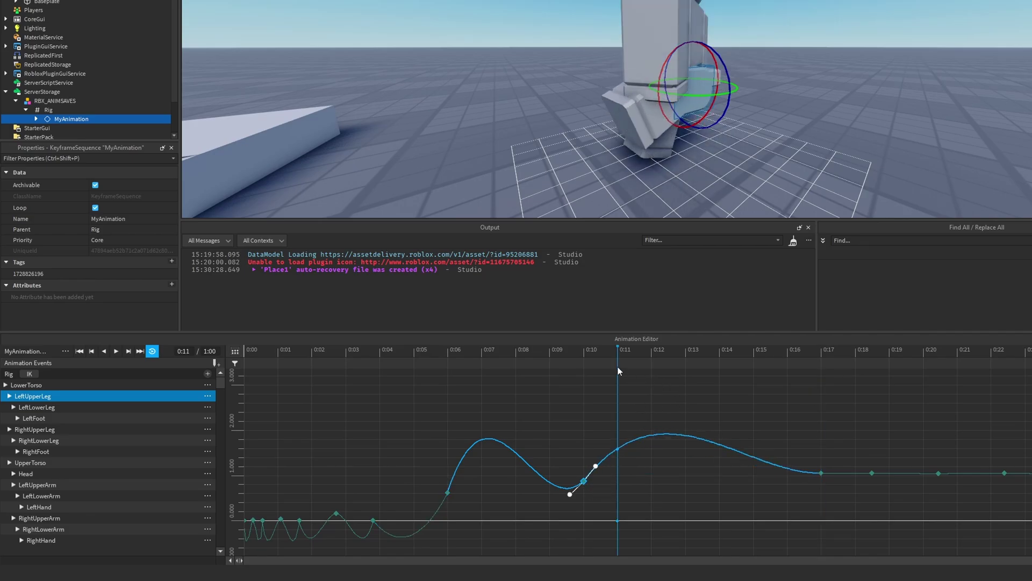
click(592, 362)
key(space)
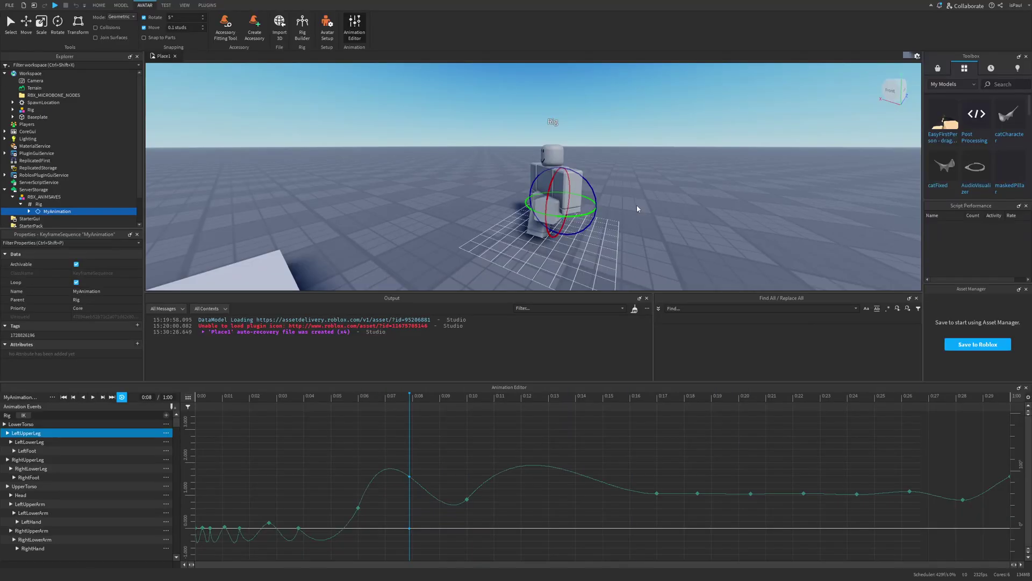
scroll(643, 212, up, 4)
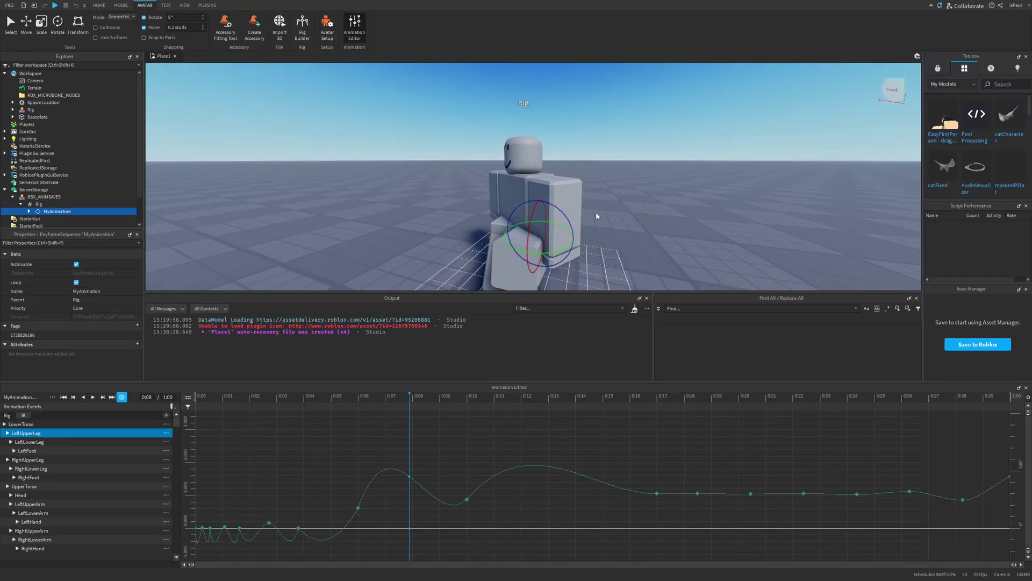
scroll(618, 218, down, 2)
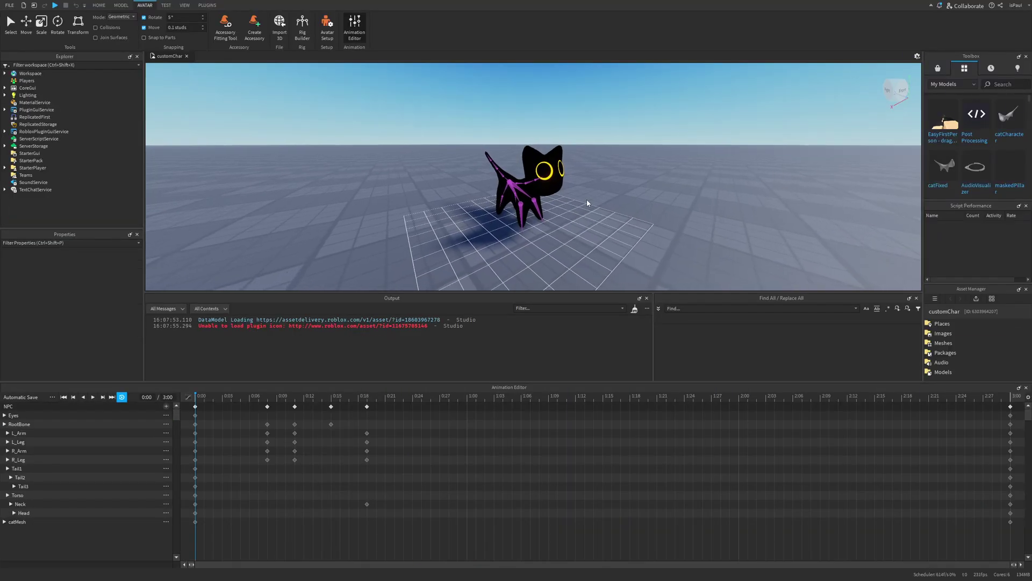
Step: Play the cat rig's animation and inspect the leg bone pose around 0:16 from several angles
key(space)
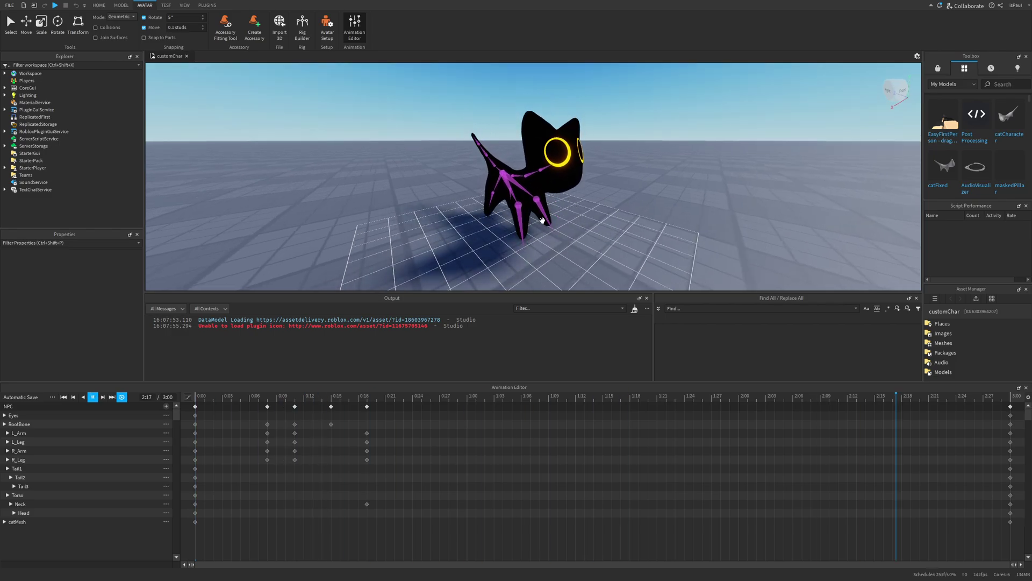
key(space)
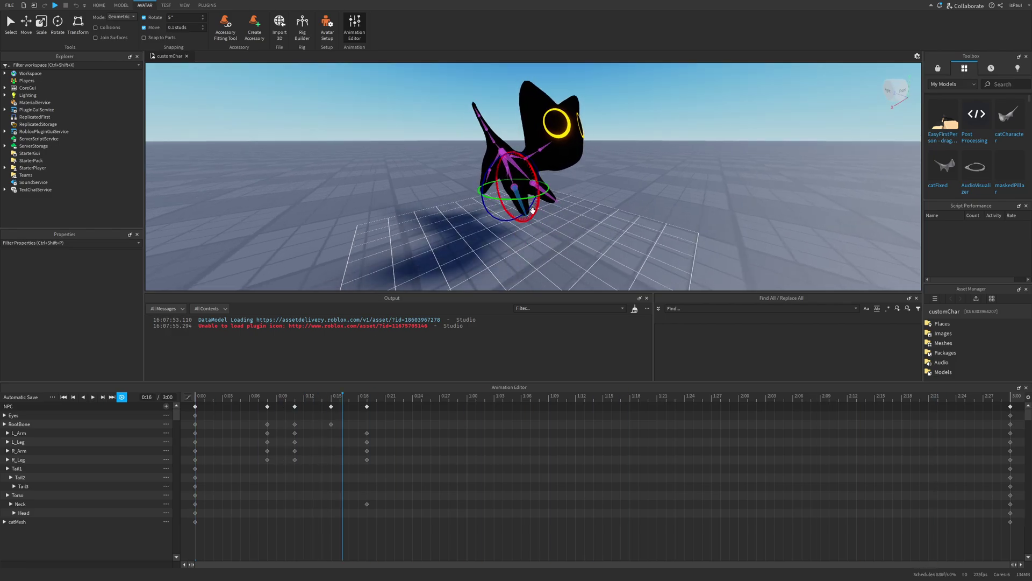
scroll(524, 209, up, 3)
right_drag(524, 209, 584, 220)
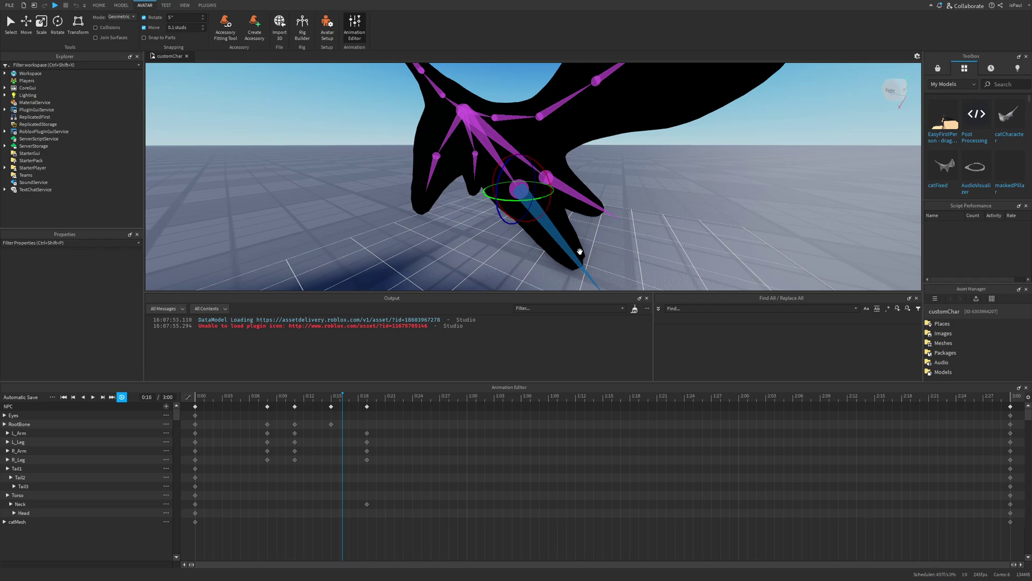
scroll(587, 240, down, 5)
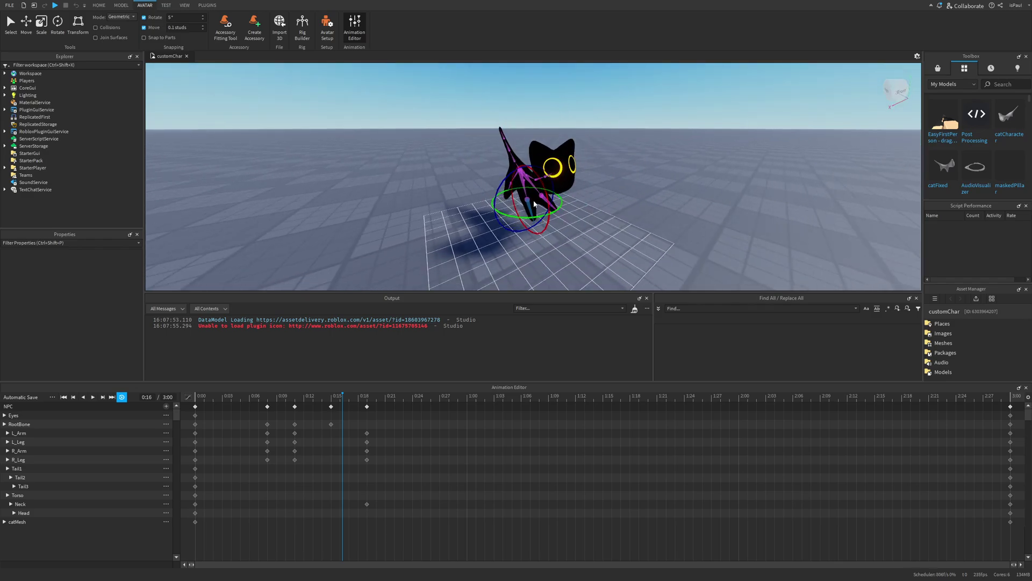
right_drag(566, 216, 585, 197)
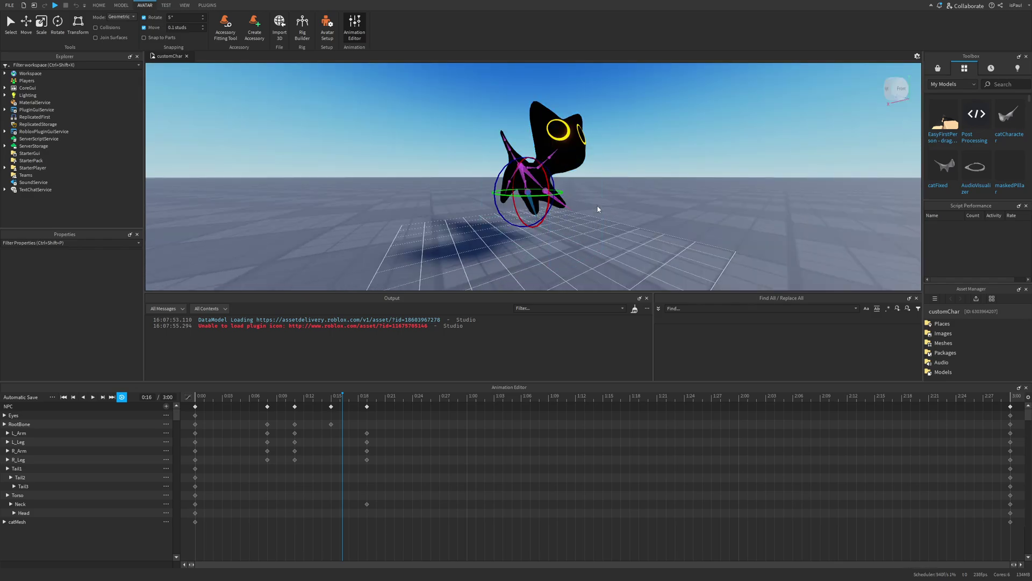
Step: Inspect the Eyes, RootBone and Tail1 tracks on the cat rig at 0:16
click(73, 415)
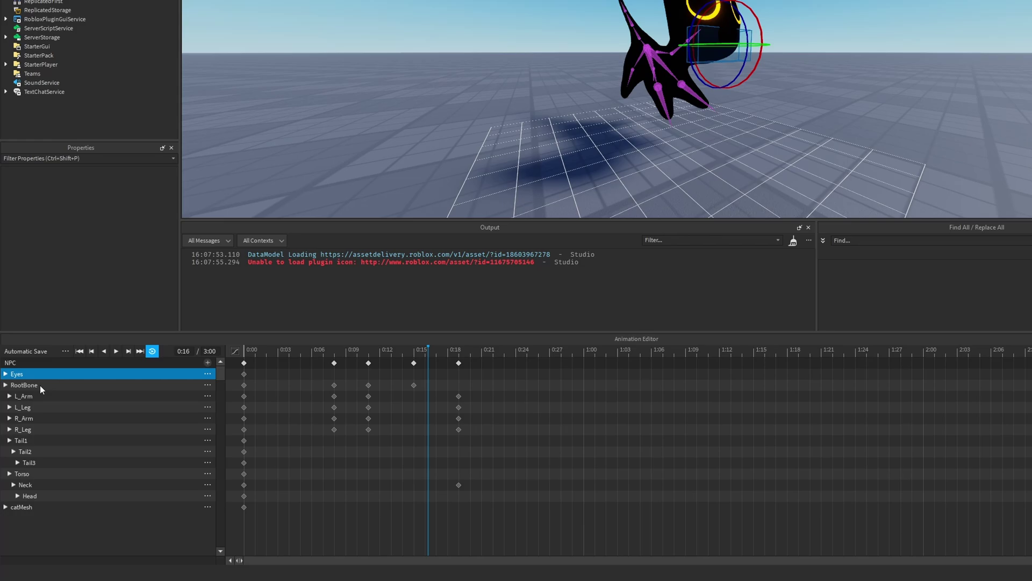
click(40, 385)
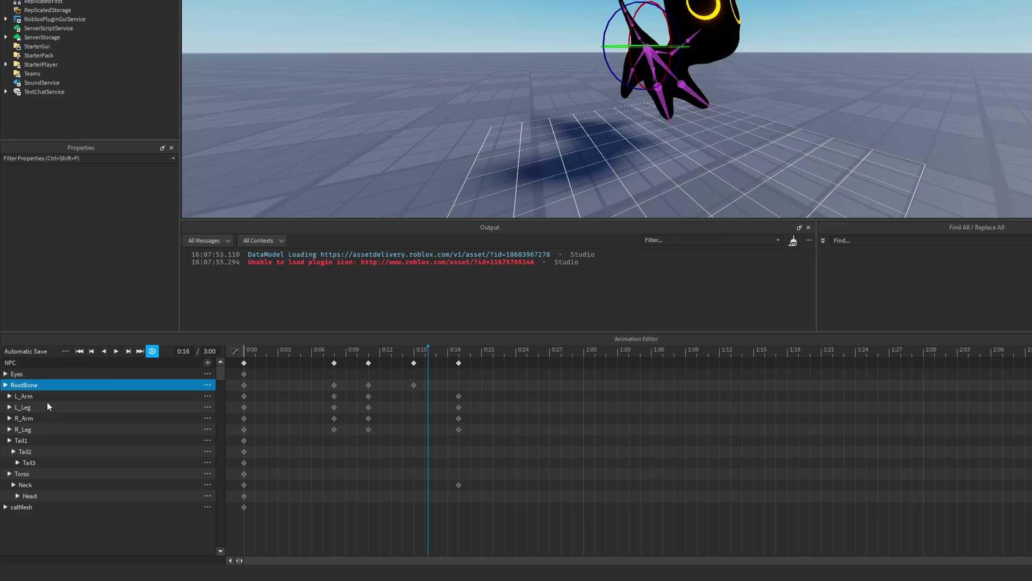
click(50, 439)
right_drag(774, 160, 612, 225)
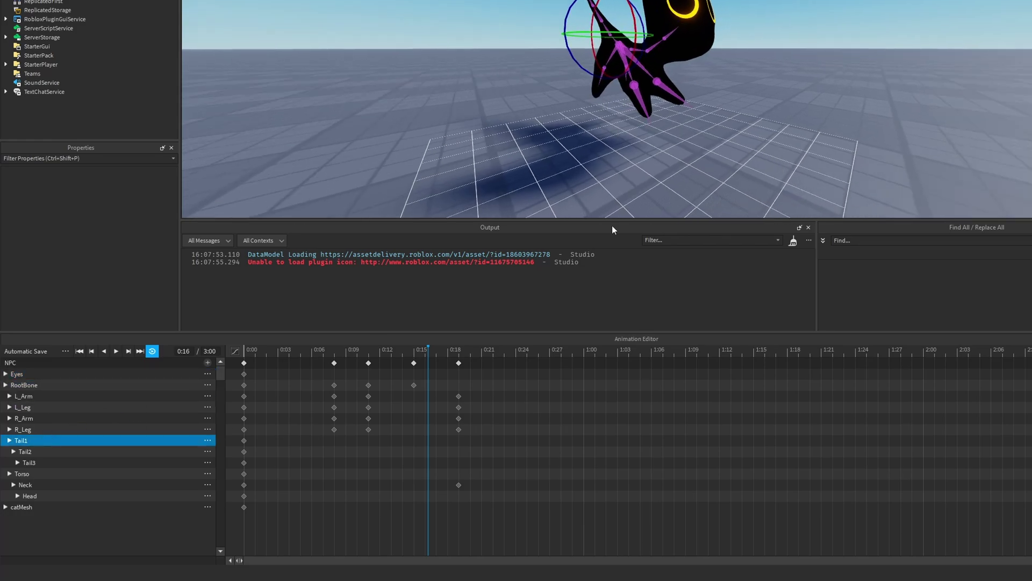
Step: Switch the cat animation to the curve editor and display the Neck track's curve
click(235, 352)
click(673, 488)
click(47, 488)
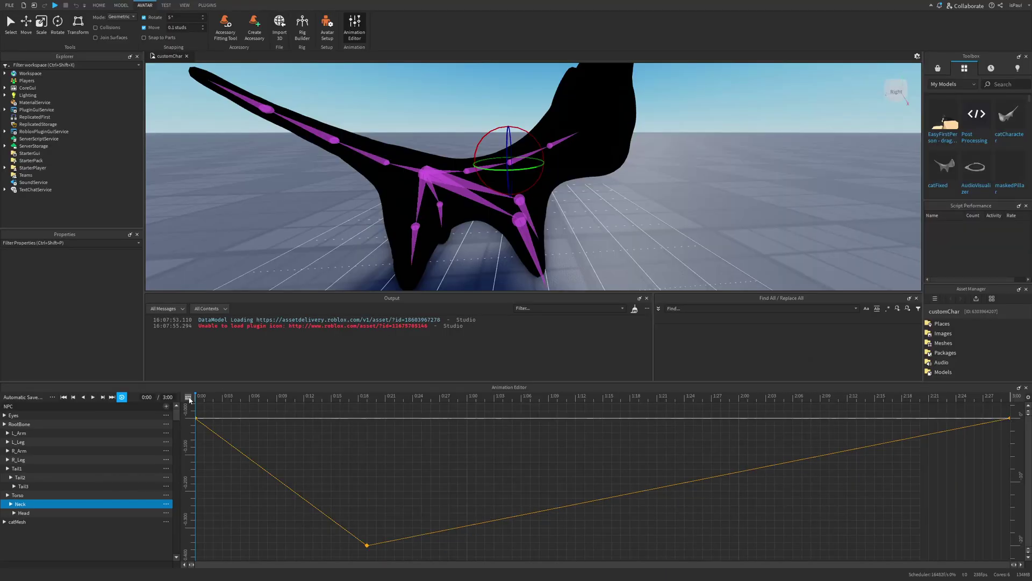
Step: Return to the keyframe timeline and scrub through the Neck motion between its 0:00 and 0:19 keyframes
click(188, 397)
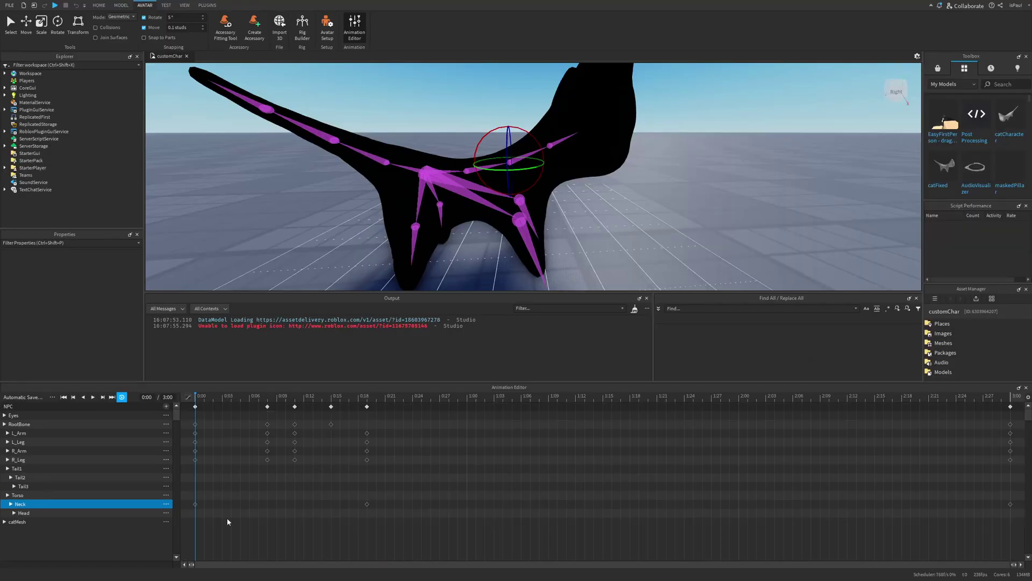
click(195, 505)
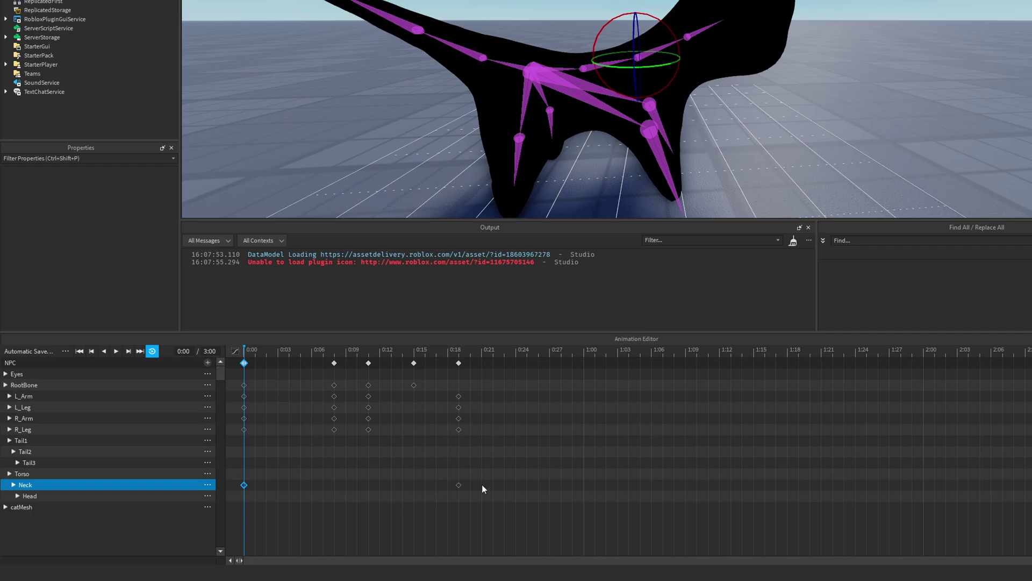
key(space)
drag(461, 350, 347, 385)
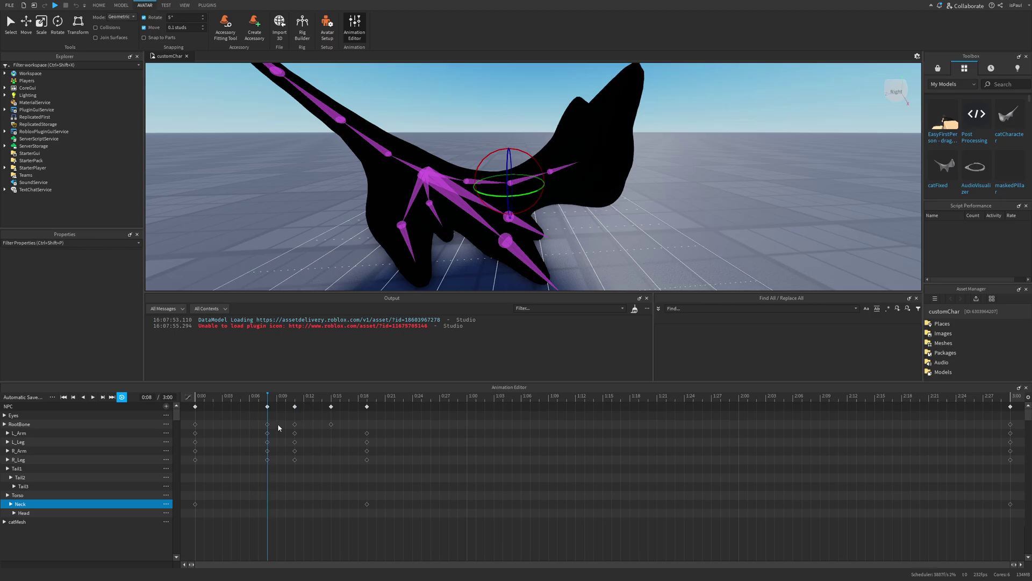
drag(278, 424, 303, 429)
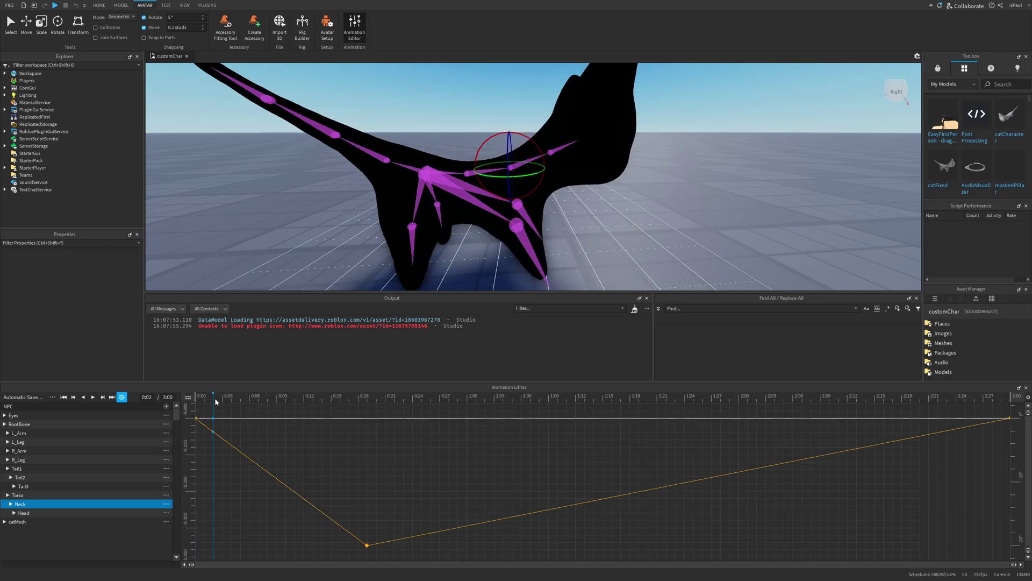
Step: Smooth the Neck's rotation curve at the 0:19 keyframe by adjusting its outgoing tangent in the curve editor
drag(216, 401, 366, 411)
click(366, 545)
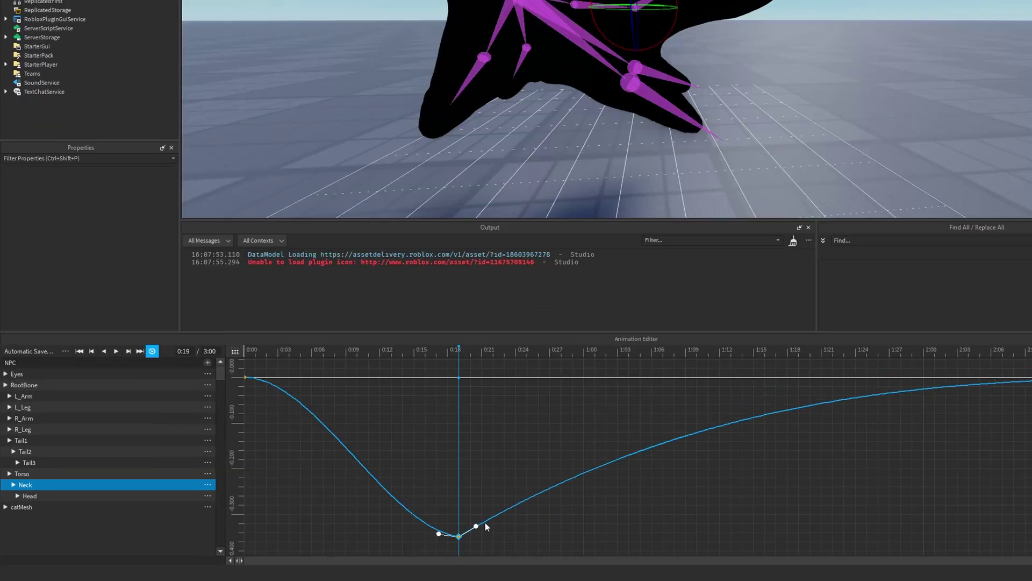
drag(485, 522, 485, 517)
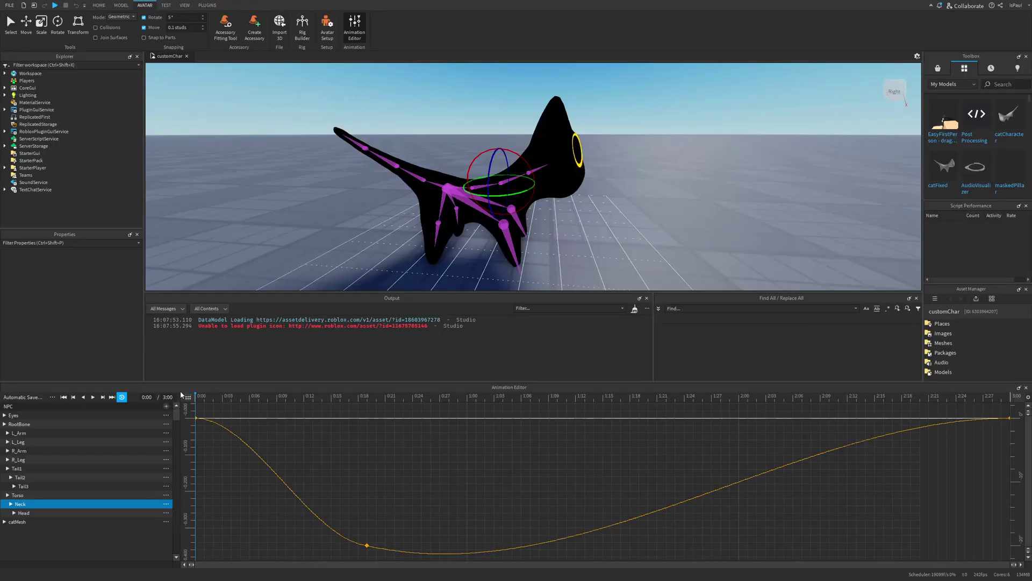
Step: Rotate the neck further upward at the 0:19 keyframe and play the animation from 0:00
key(space)
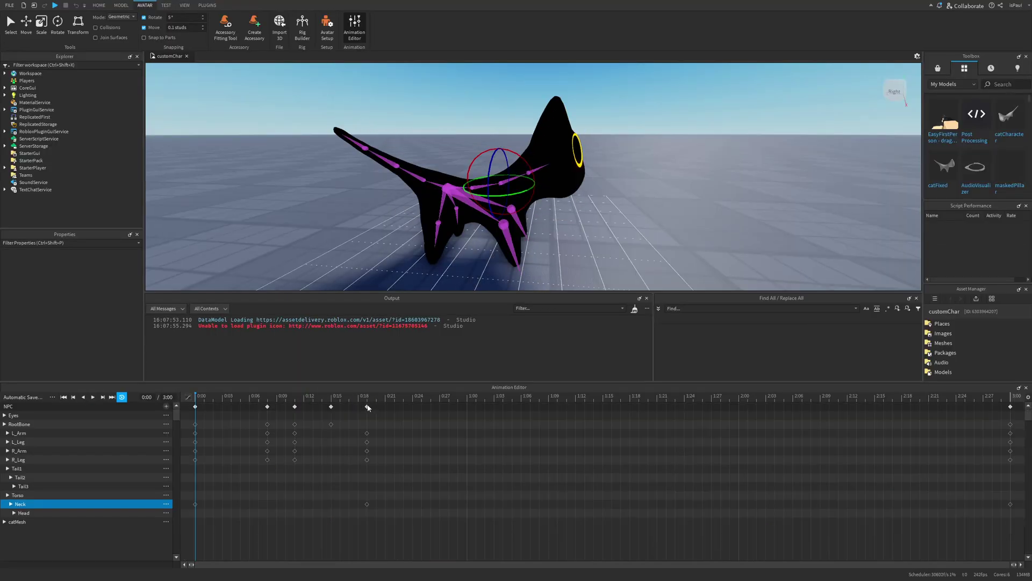
click(367, 407)
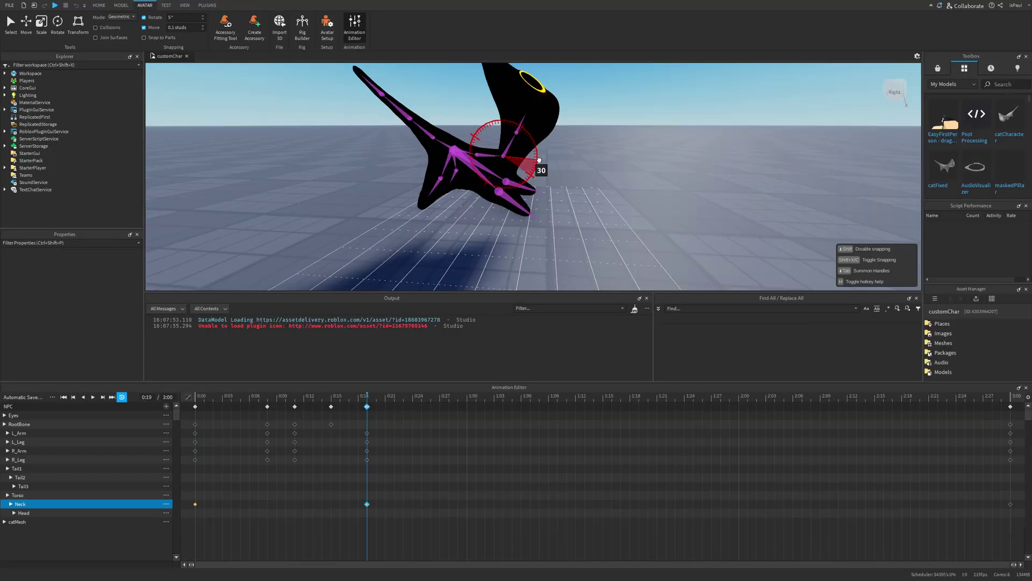
drag(540, 159, 541, 166)
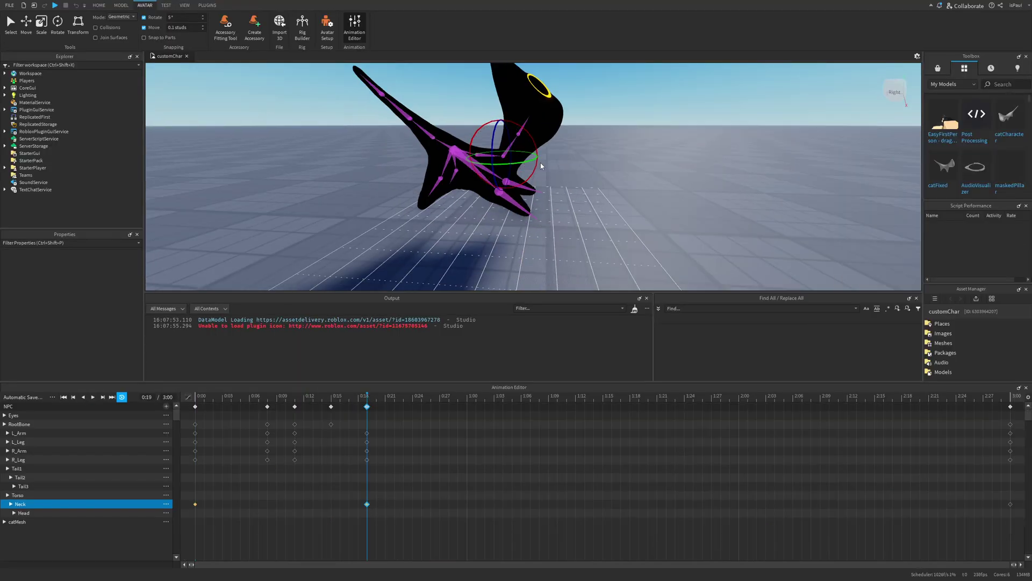
click(196, 398)
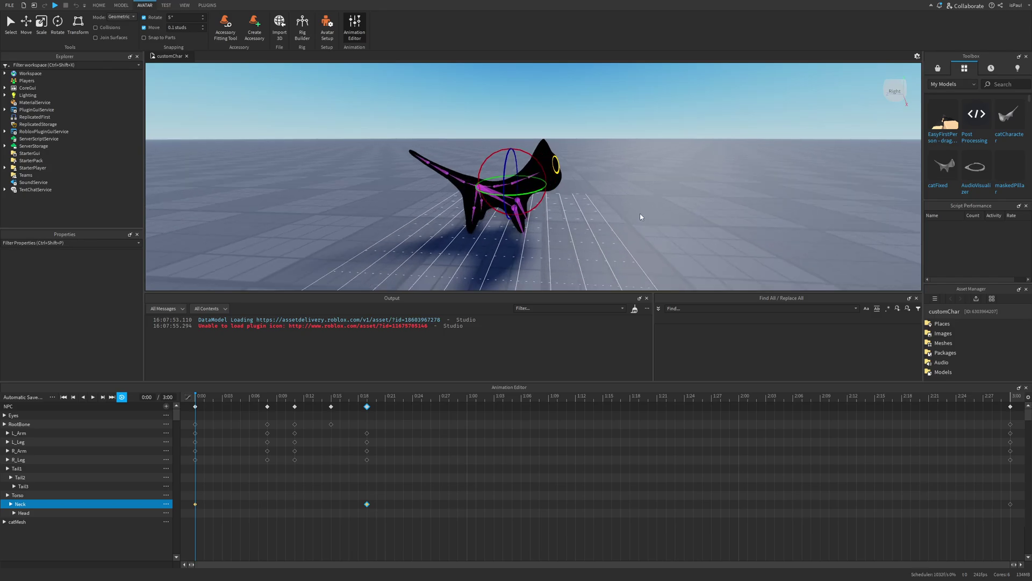
key(space)
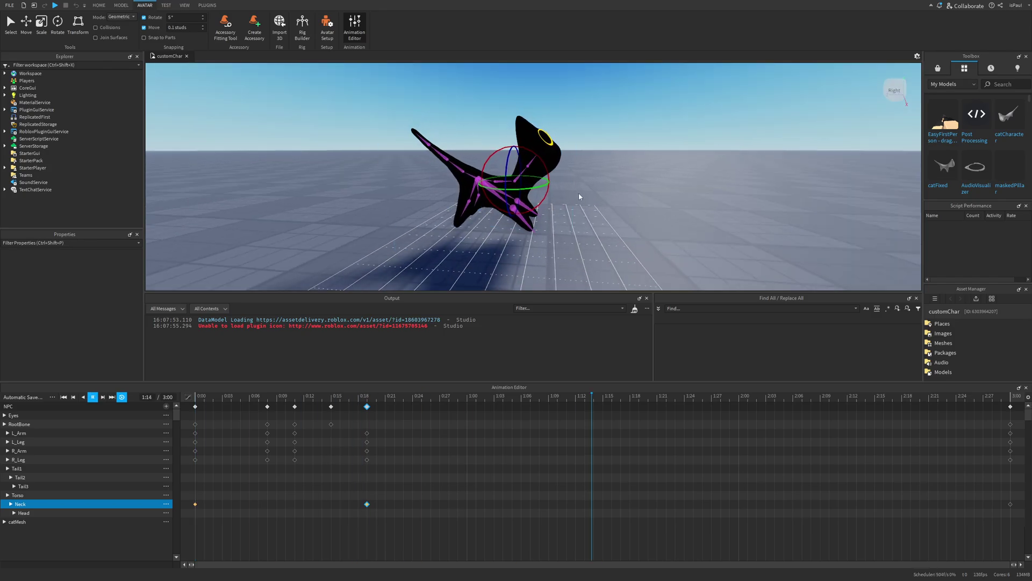
key(space)
Step: Reshape the Neck curve by pulling the 0:19 keyframe's incoming tangent upward to arc above zero, and play it
click(187, 396)
click(456, 357)
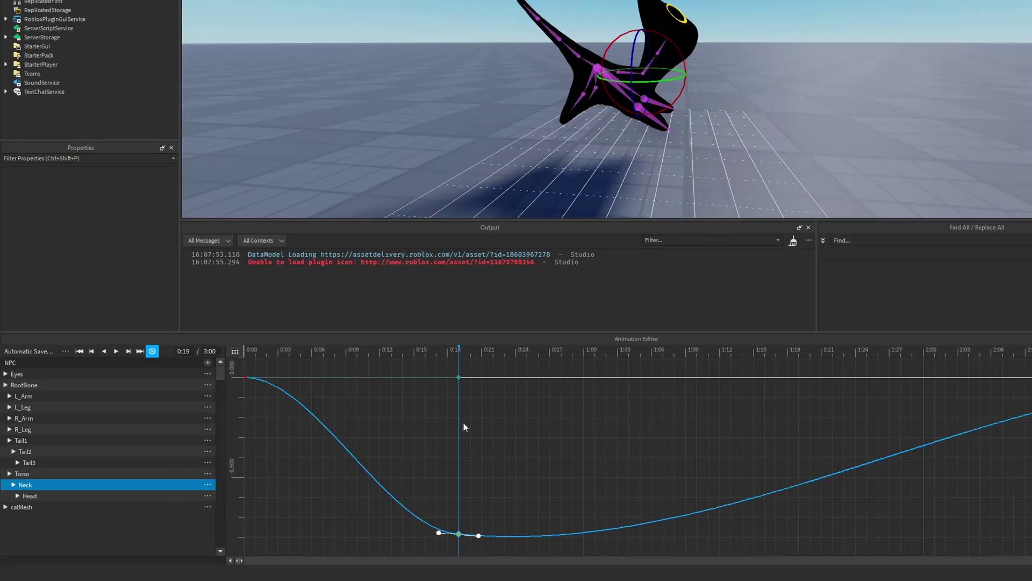
drag(438, 479, 455, 473)
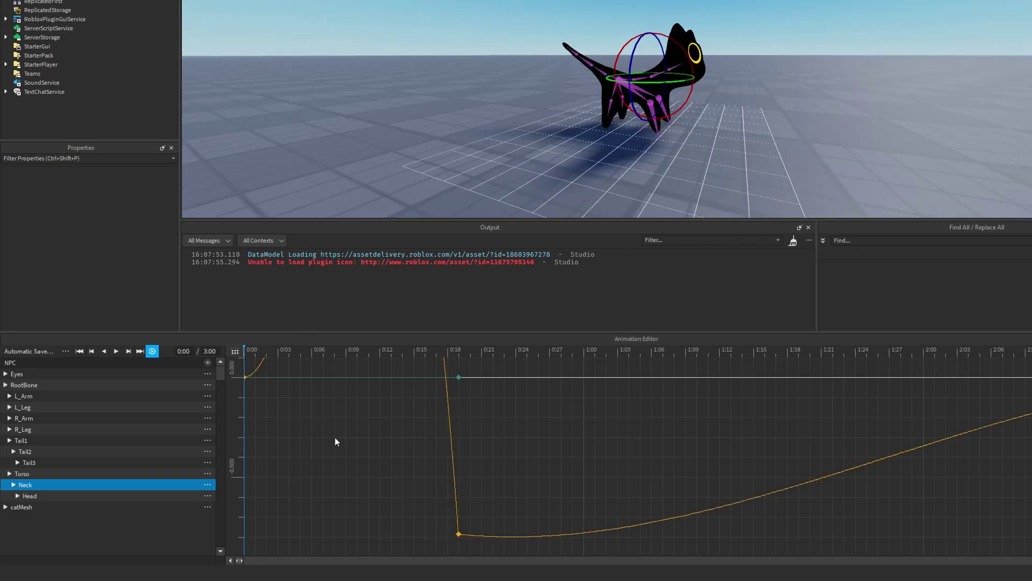
scroll(487, 424, down, 4)
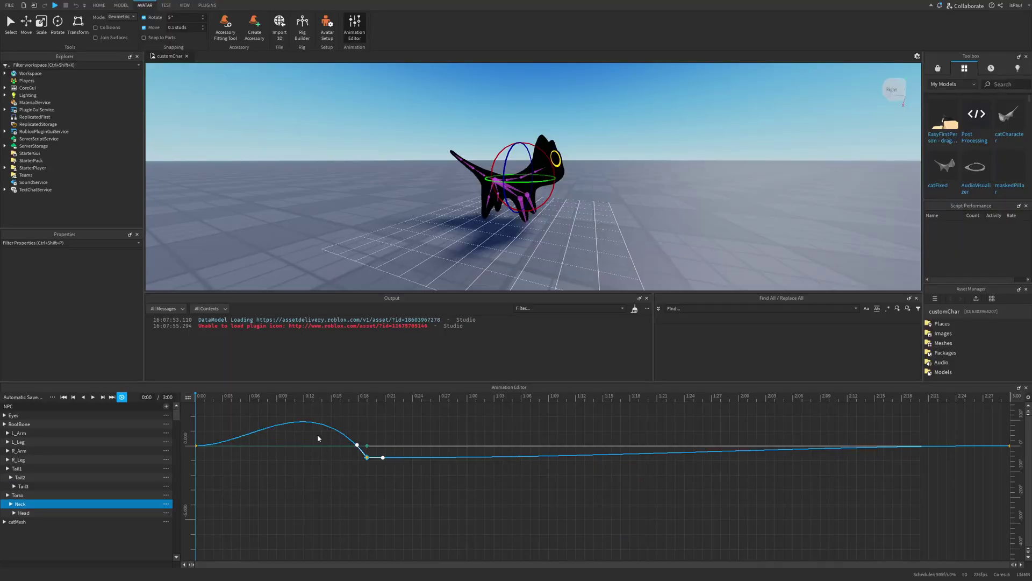
key(space)
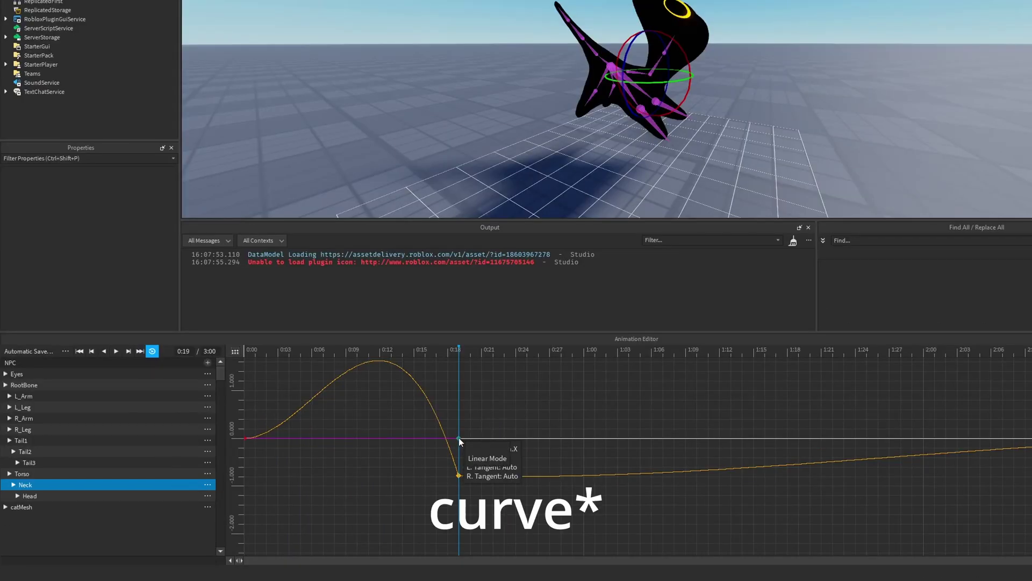
Step: Move the Neck's other rotation axis keyframes at 0:19 up and down in the curve editor
drag(458, 439, 462, 381)
click(617, 398)
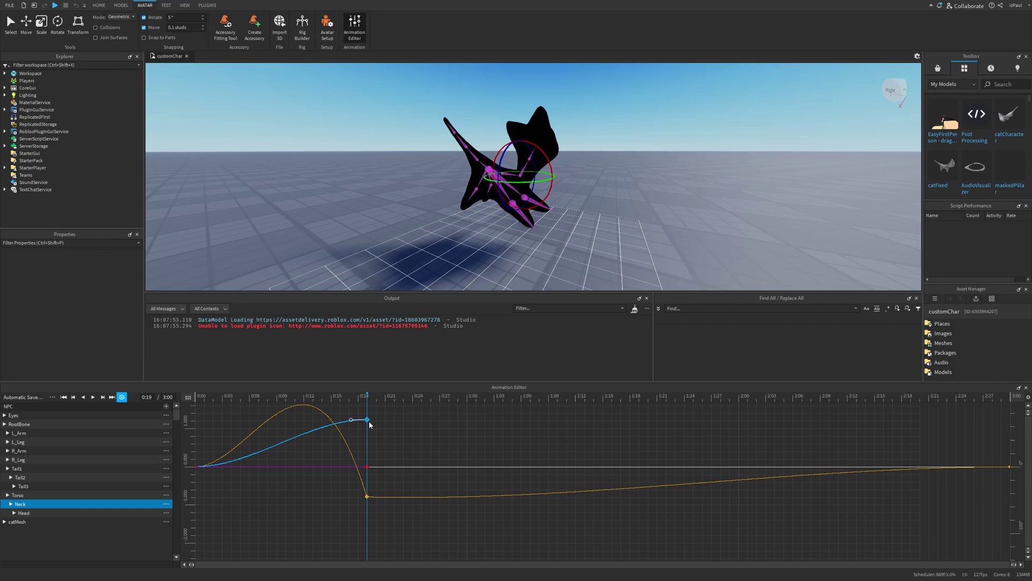
drag(370, 425, 364, 481)
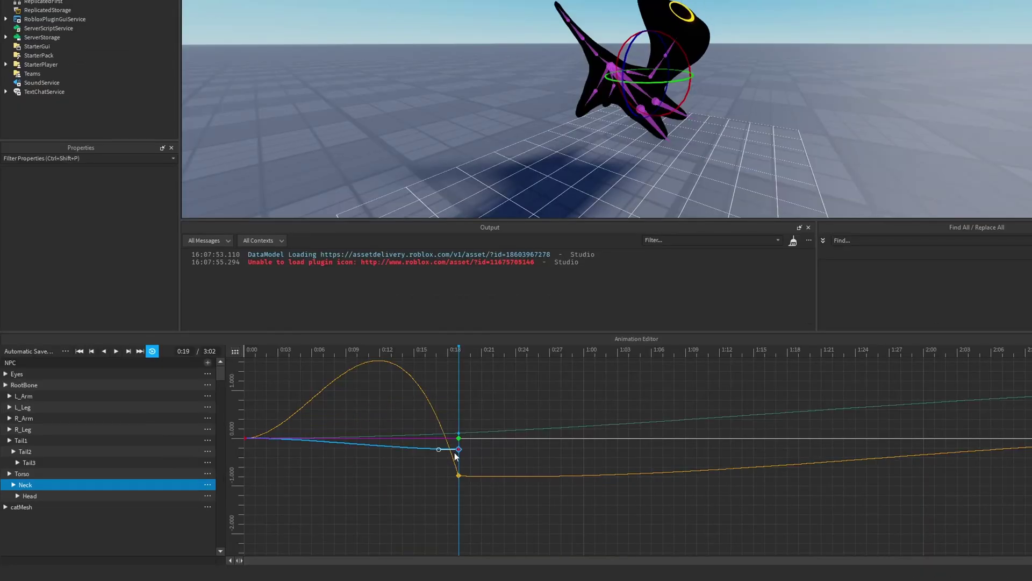
Step: Raise the Neck's rotation keyframe at 0:19 and reposition its keyframe near 1:06 in the curve editor
drag(455, 456, 458, 412)
drag(448, 372, 451, 403)
drag(513, 446, 531, 455)
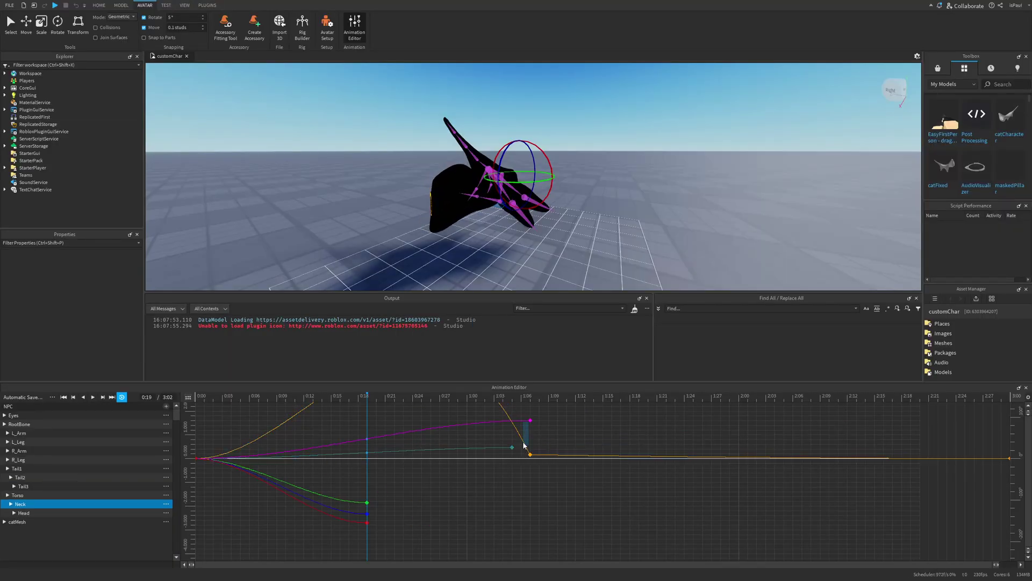
Step: Lower the Neck's magenta curve keyframe near 1:06 to the zero line, play the animation, and pull the keyframe below zero
drag(531, 420, 521, 458)
key(space)
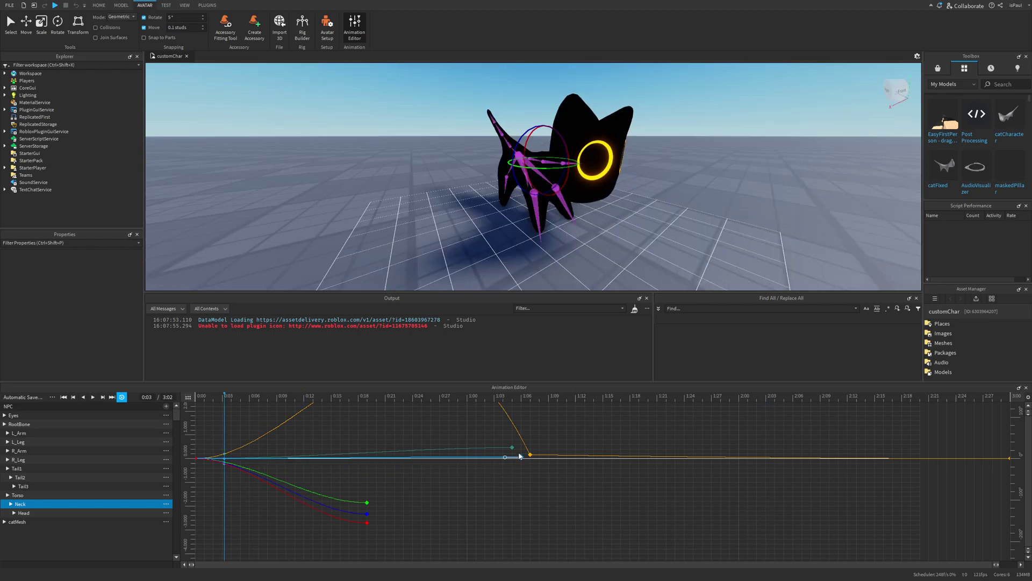
drag(521, 458, 525, 494)
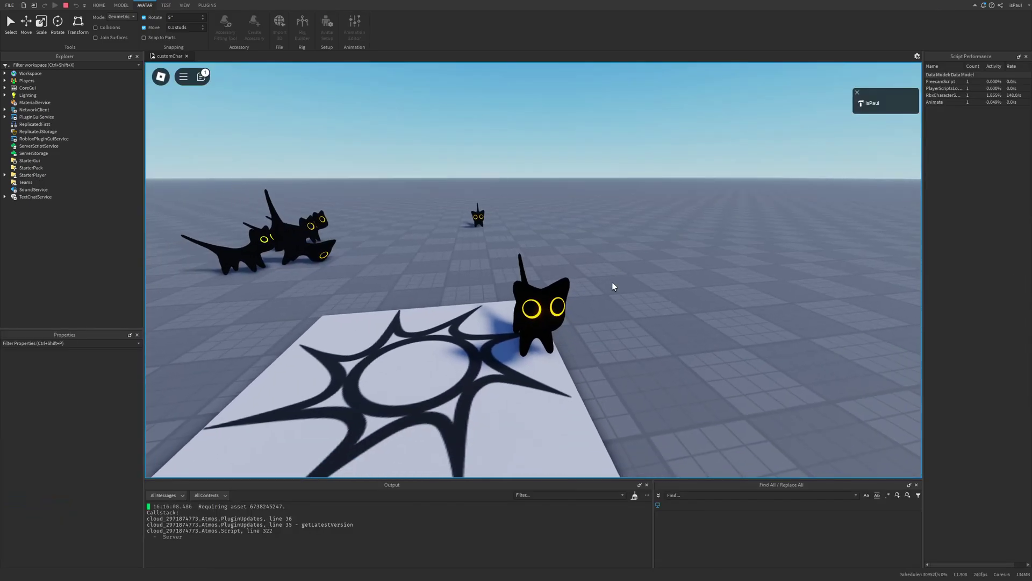
Step: Walk and jump the cat character around the baseplate in the playtest, examining its animations from behind, the front and the side
key(d)
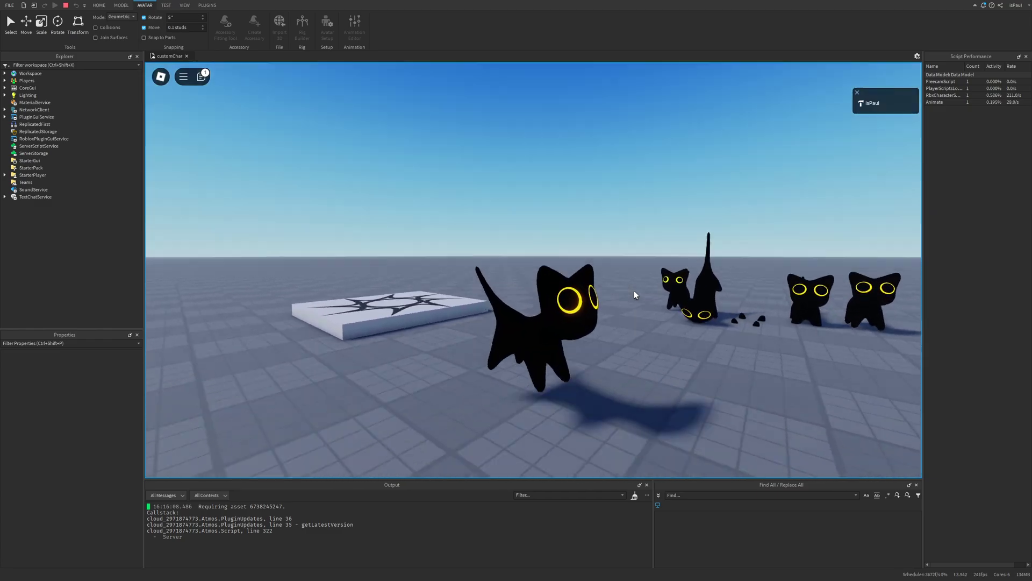
key(s)
key(d)
key(space)
key(s)
key(w)
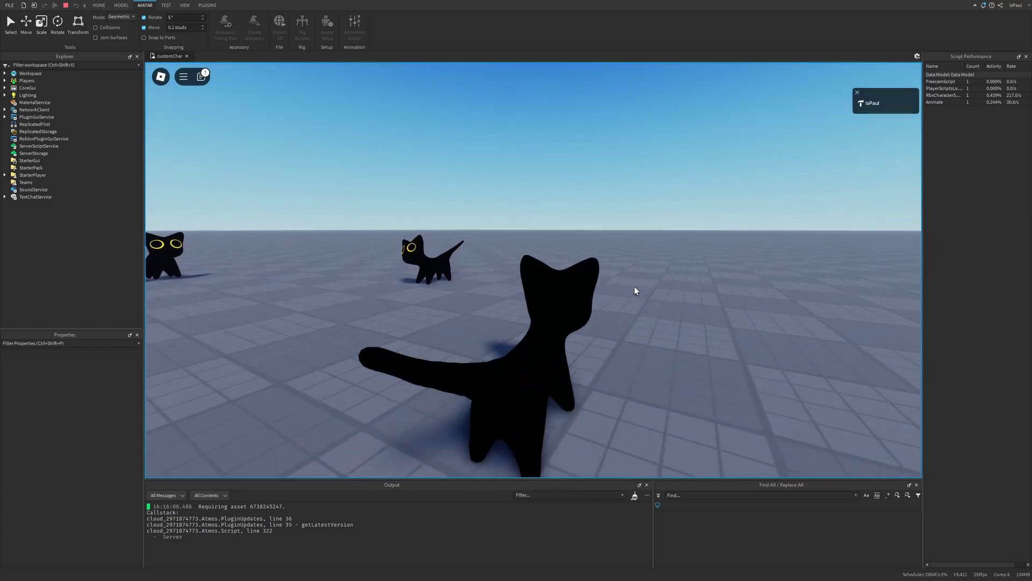
key(d)
key(s)
key(space)
right_drag(638, 282, 652, 279)
key(a)
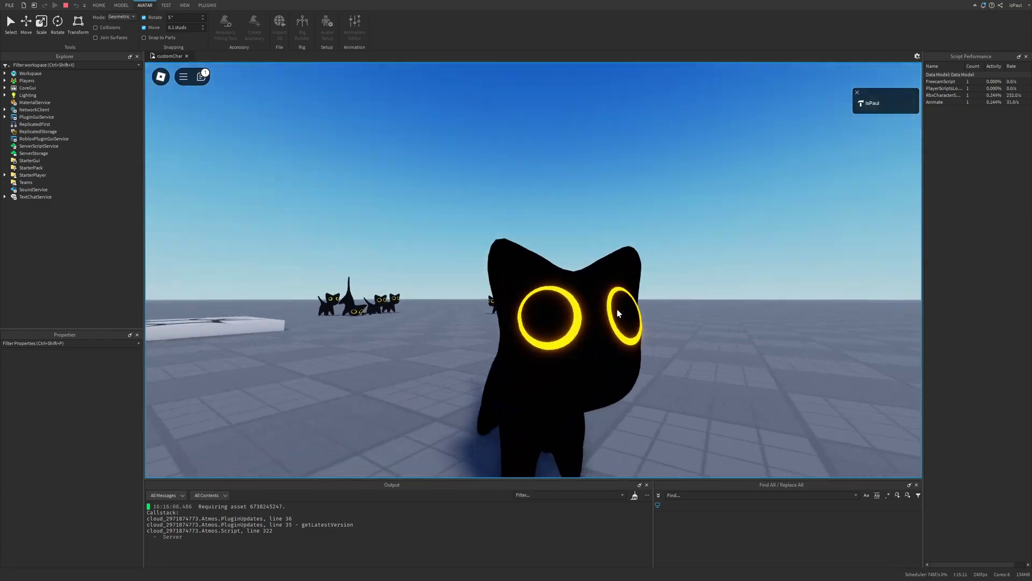
key(a)
right_drag(617, 309, 618, 309)
key(d)
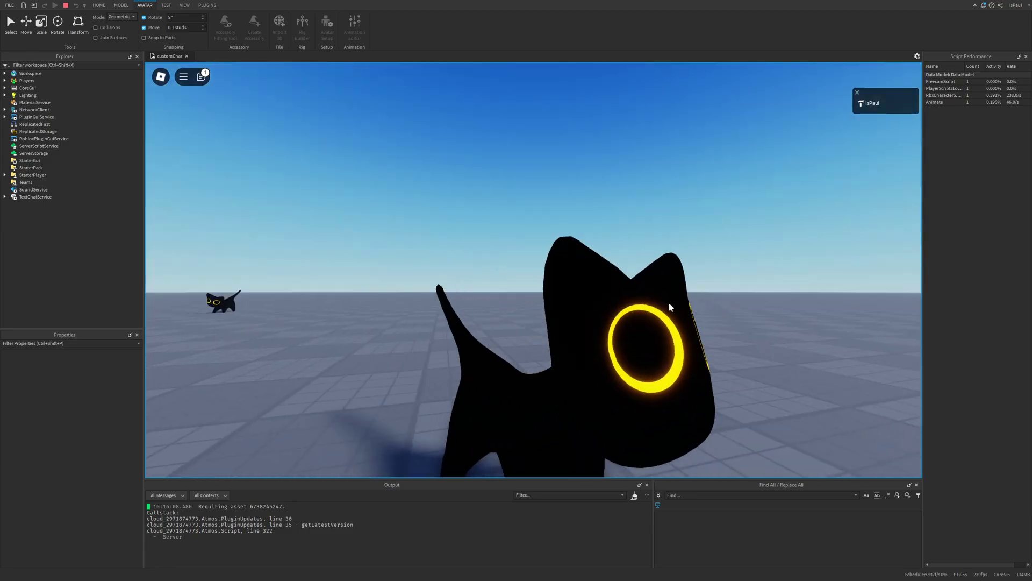